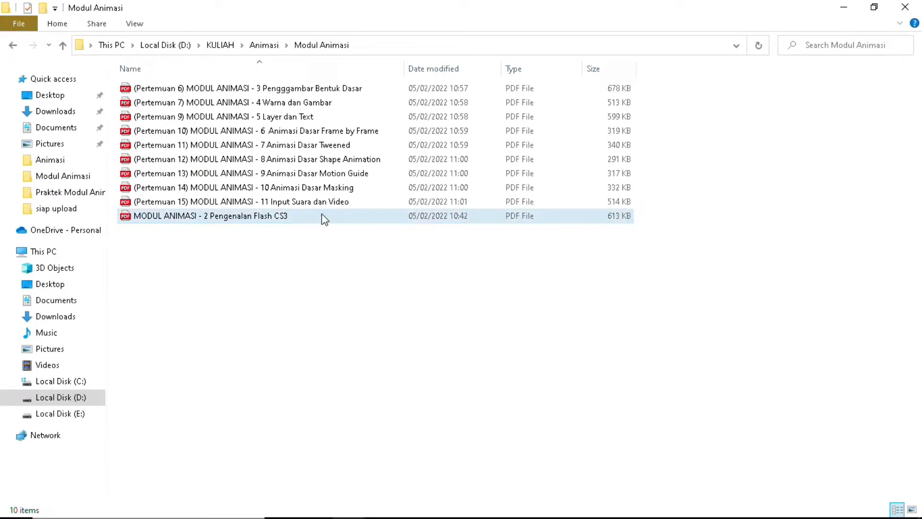
Step: Open the PDF module "(Pertemuan 15) MODUL ANIMASI - 11 Input Suara dan Video" from the Modul Animasi folder
{"action": "left_click", "coordinate": [317, 190]}
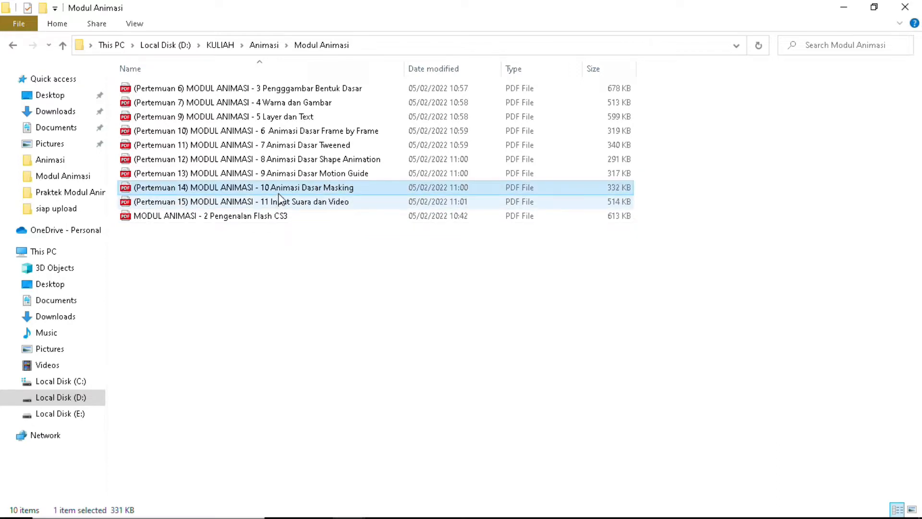
{"action": "left_click", "coordinate": [331, 206]}
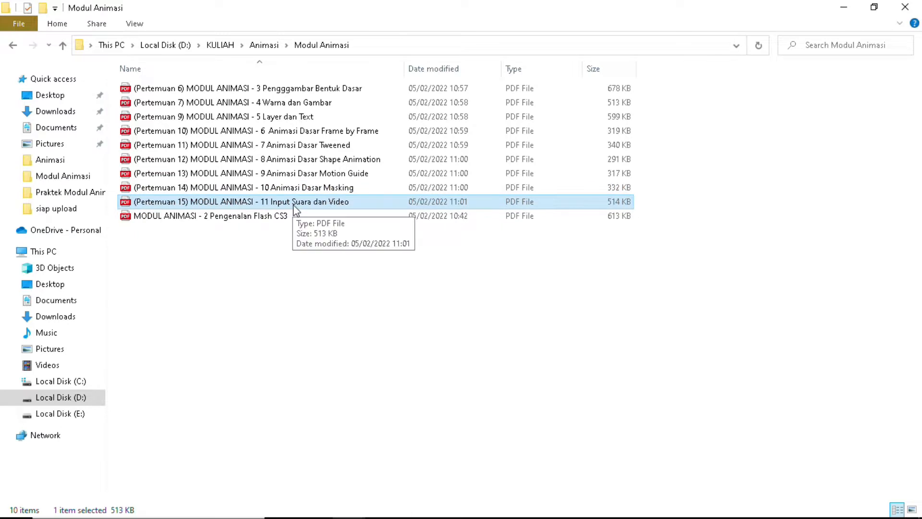
{"action": "double_click", "coordinate": [349, 206]}
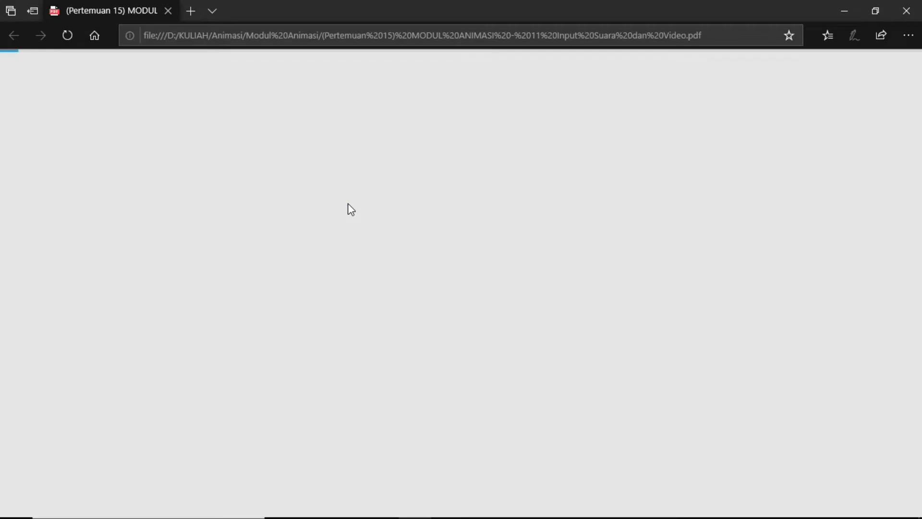
Step: Read section 11.1 Input Suara, including the Properties Sound figure and the descriptions of the Sound and Effect parameters
{"action": "scroll", "coordinate": [461, 189], "scroll_direction": "down", "scroll_amount": 1}
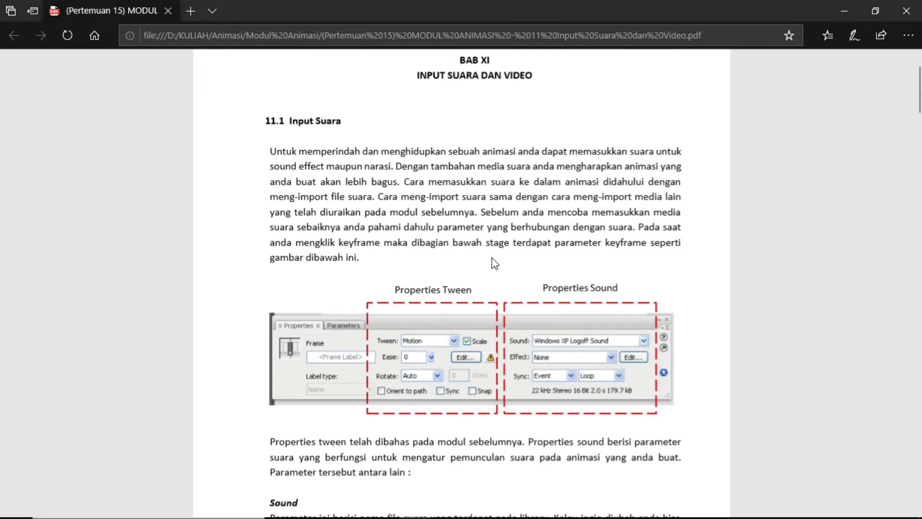
{"action": "scroll", "coordinate": [505, 261], "scroll_direction": "down", "scroll_amount": 2}
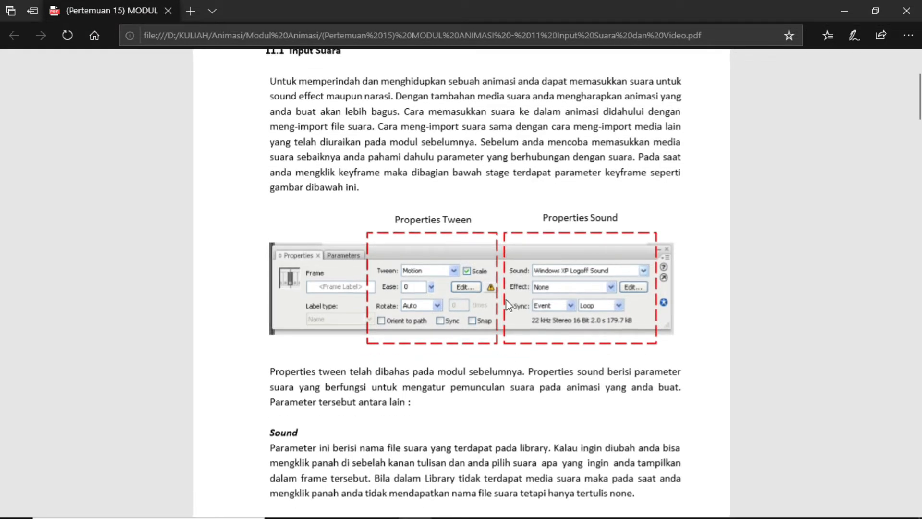
{"action": "scroll", "coordinate": [637, 317], "scroll_direction": "up", "scroll_amount": 2}
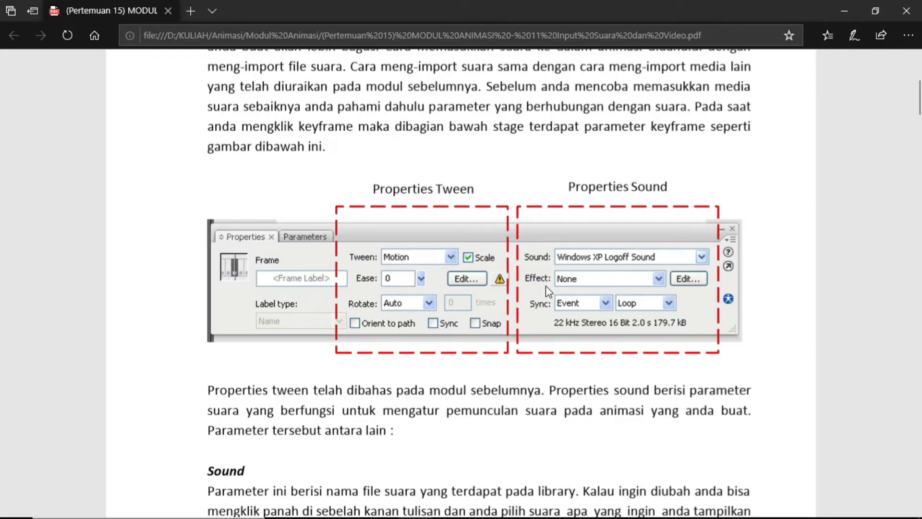
{"action": "scroll", "coordinate": [547, 290], "scroll_direction": "down", "scroll_amount": 2}
{"action": "scroll", "coordinate": [401, 387], "scroll_direction": "down", "scroll_amount": 3}
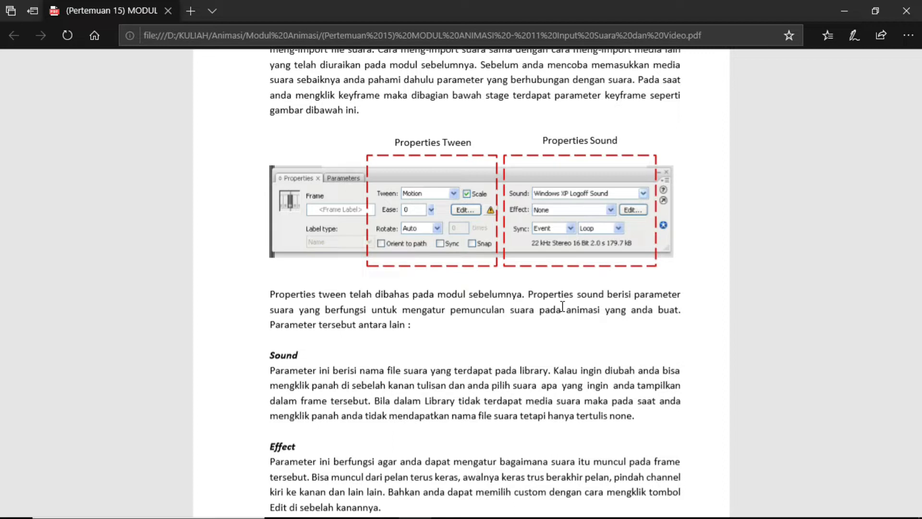
{"action": "scroll", "coordinate": [563, 306], "scroll_direction": "down", "scroll_amount": 3}
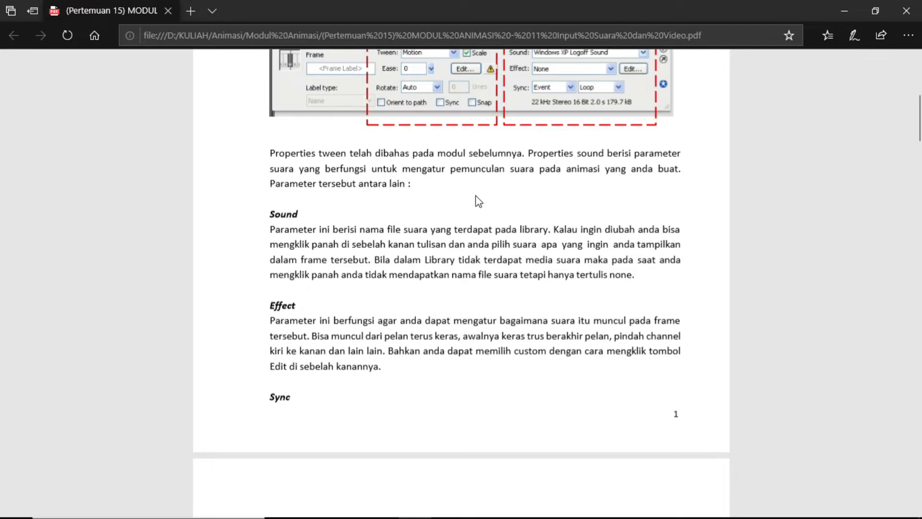
{"action": "scroll", "coordinate": [476, 200], "scroll_direction": "up", "scroll_amount": 2}
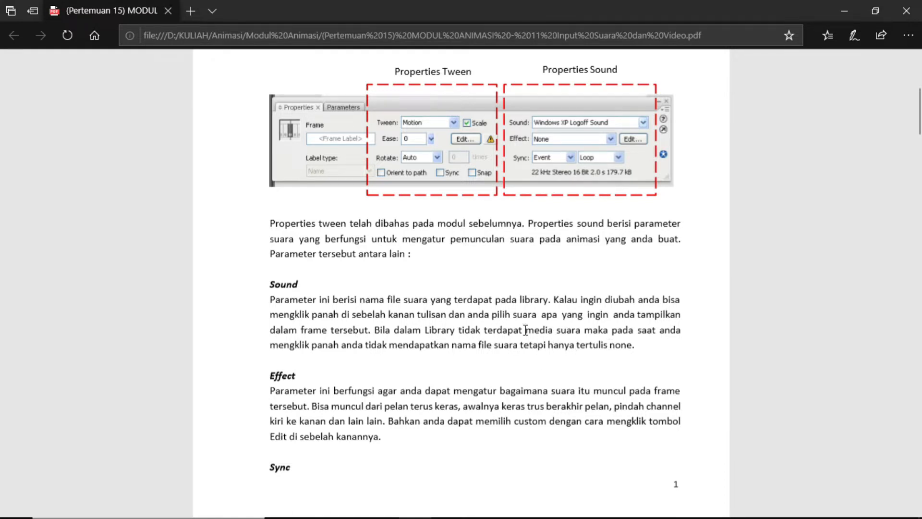
Step: Switch to Adobe Flash CS3 and create a new Flash File (ActionScript 2.0)
{"action": "left_click", "coordinate": [920, 509]}
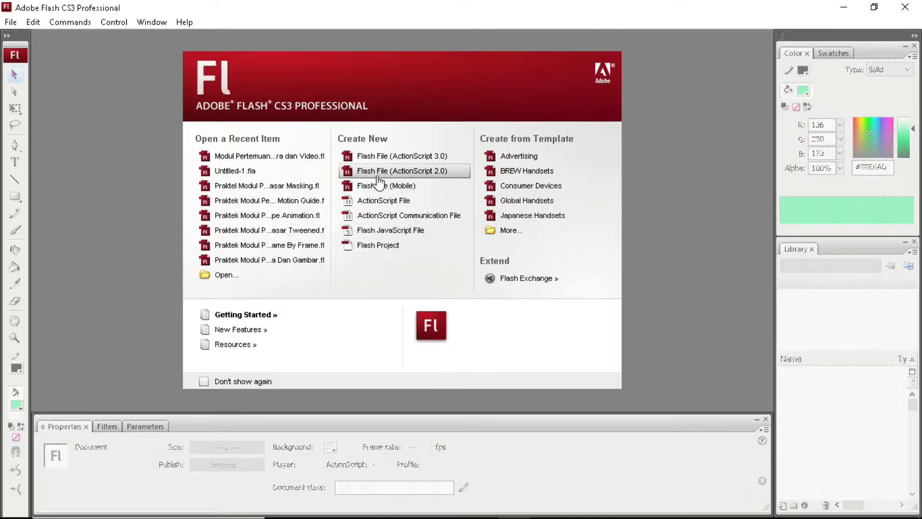
{"action": "left_click", "coordinate": [373, 172]}
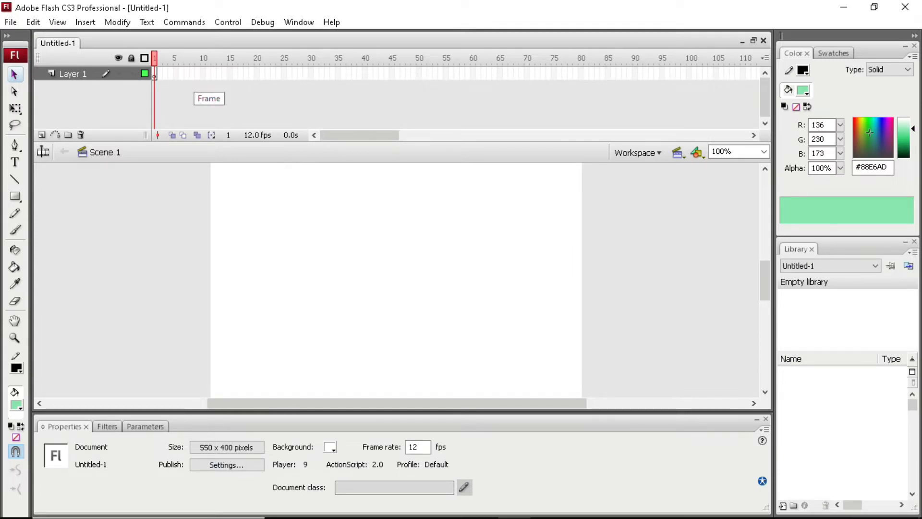
Step: Insert a blank keyframe at frame 10 of Layer 1 and show the sound choices for that frame
{"action": "left_click", "coordinate": [202, 73]}
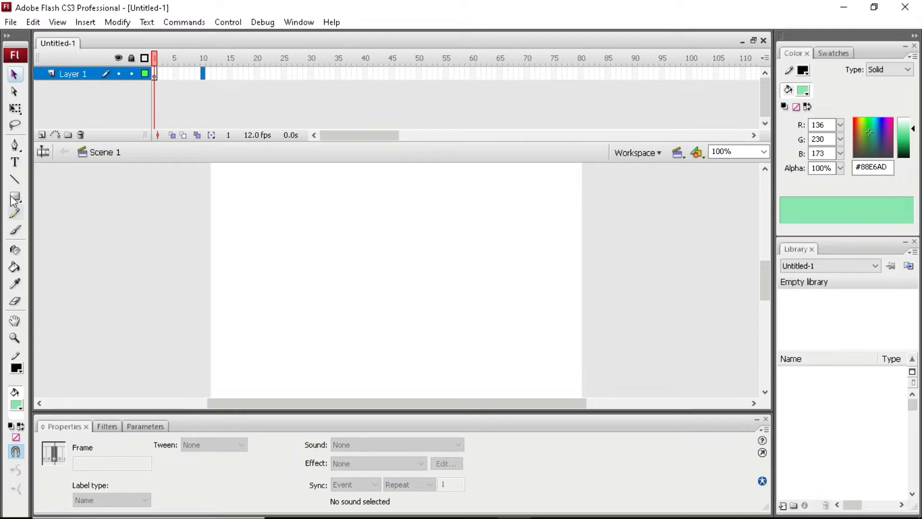
{"action": "right_click", "coordinate": [203, 73]}
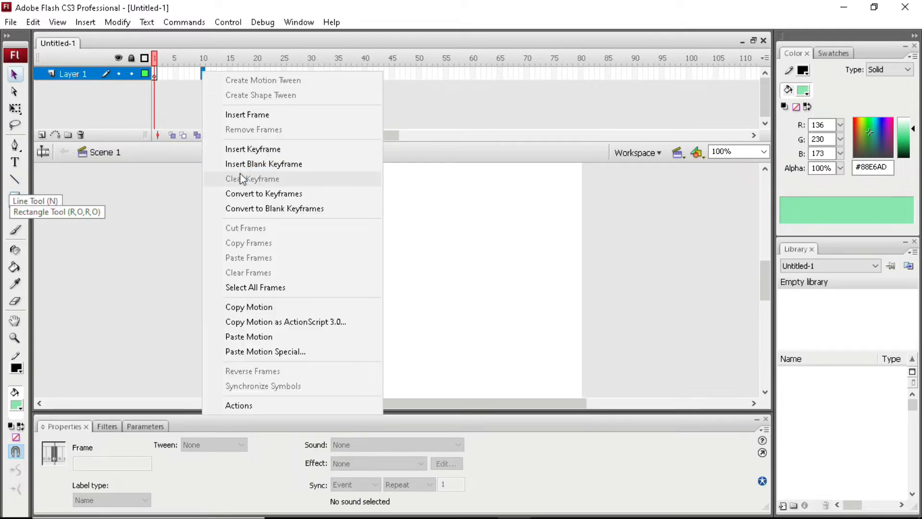
{"action": "left_click", "coordinate": [258, 162]}
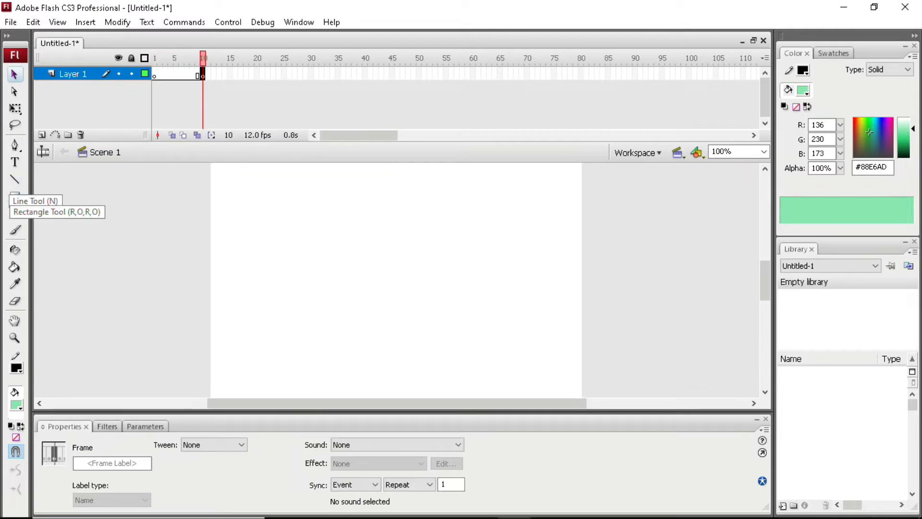
{"action": "left_click", "coordinate": [365, 448]}
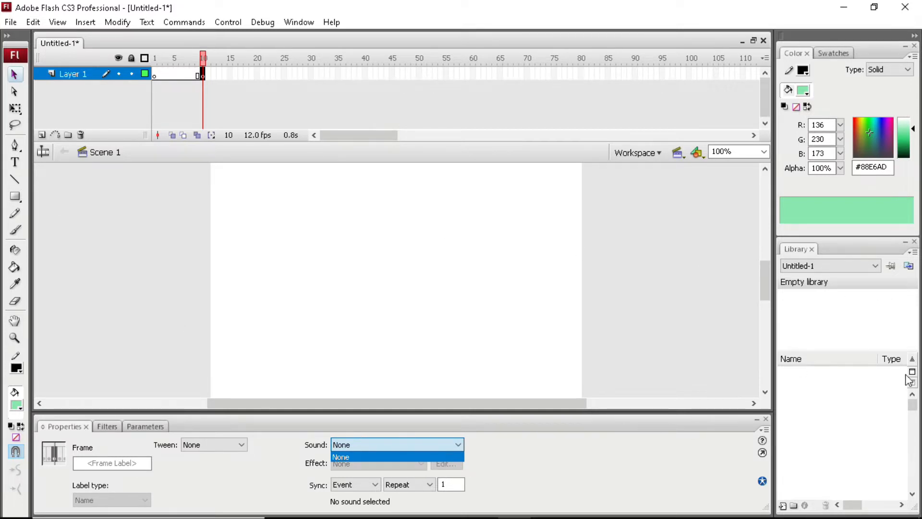
Step: Switch back to the PDF module and read the explanations of the Effect, Sync and Loop sound parameters
{"action": "key", "text": "alt+Tab"}
{"action": "scroll", "coordinate": [525, 242], "scroll_direction": "down", "scroll_amount": 3}
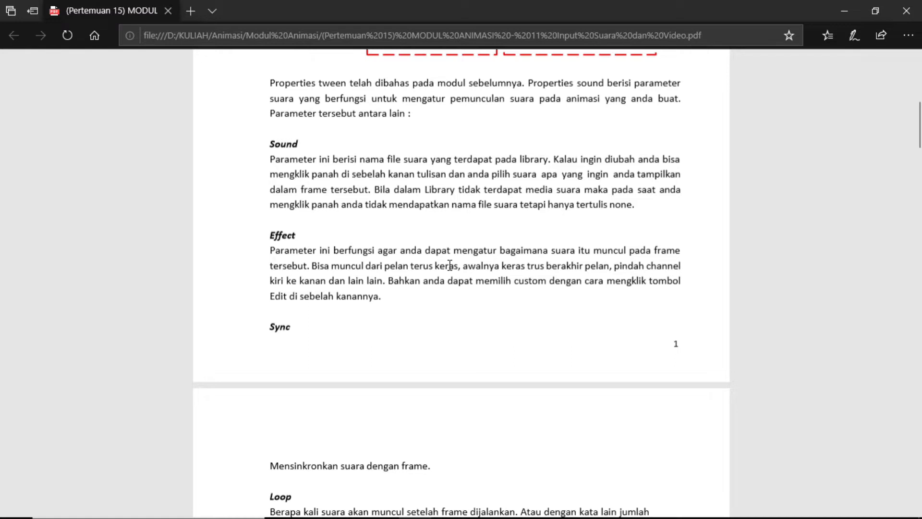
{"action": "scroll", "coordinate": [586, 269], "scroll_direction": "down", "scroll_amount": 2}
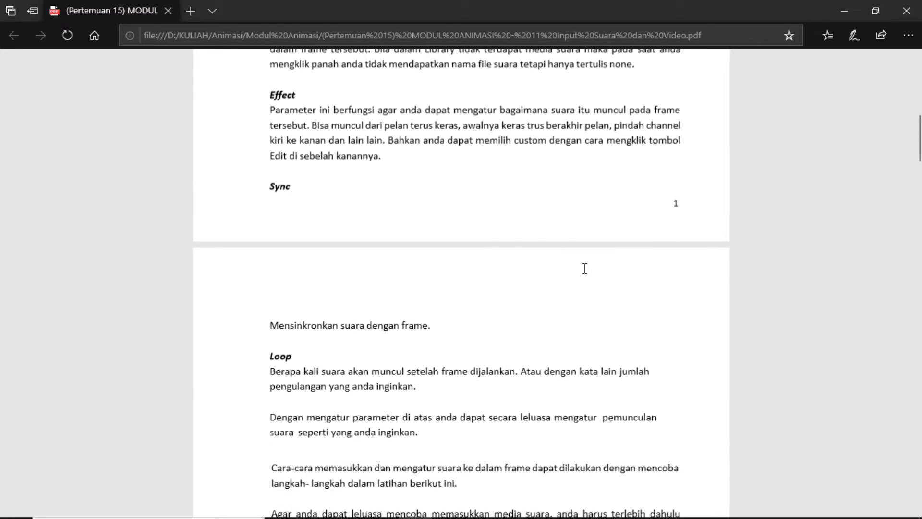
{"action": "scroll", "coordinate": [366, 202], "scroll_direction": "up", "scroll_amount": 1}
{"action": "scroll", "coordinate": [341, 220], "scroll_direction": "down", "scroll_amount": 1}
{"action": "scroll", "coordinate": [385, 336], "scroll_direction": "down", "scroll_amount": 2}
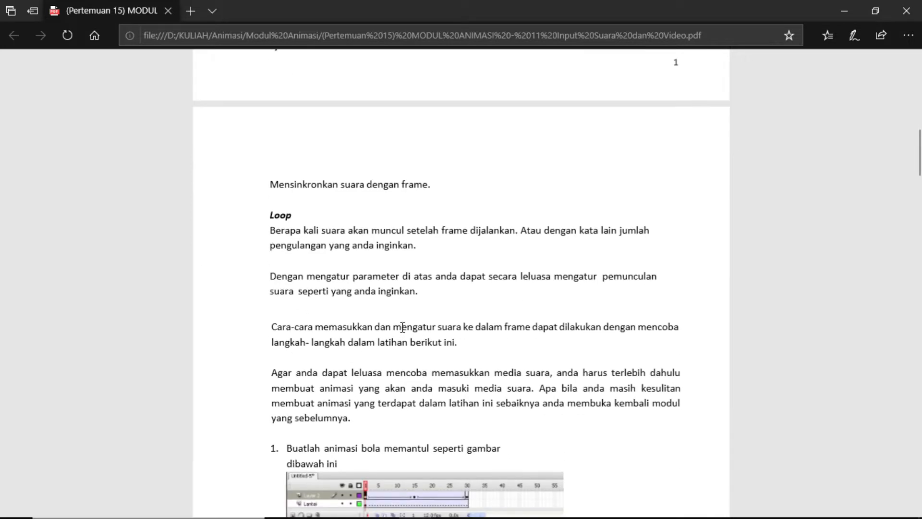
{"action": "scroll", "coordinate": [463, 225], "scroll_direction": "down", "scroll_amount": 1}
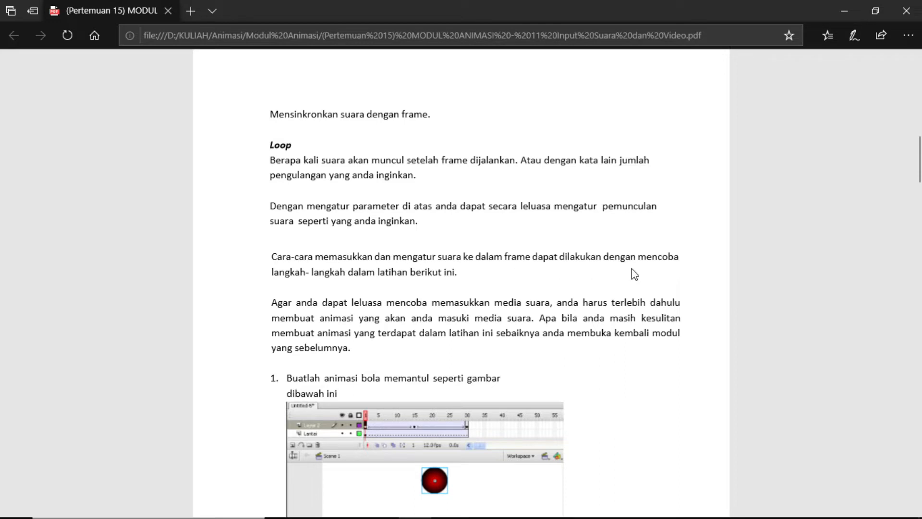
Step: Read the first exercise steps in the module, covering the bouncing ball animation and the sound file import
{"action": "scroll", "coordinate": [399, 288], "scroll_direction": "down", "scroll_amount": 1}
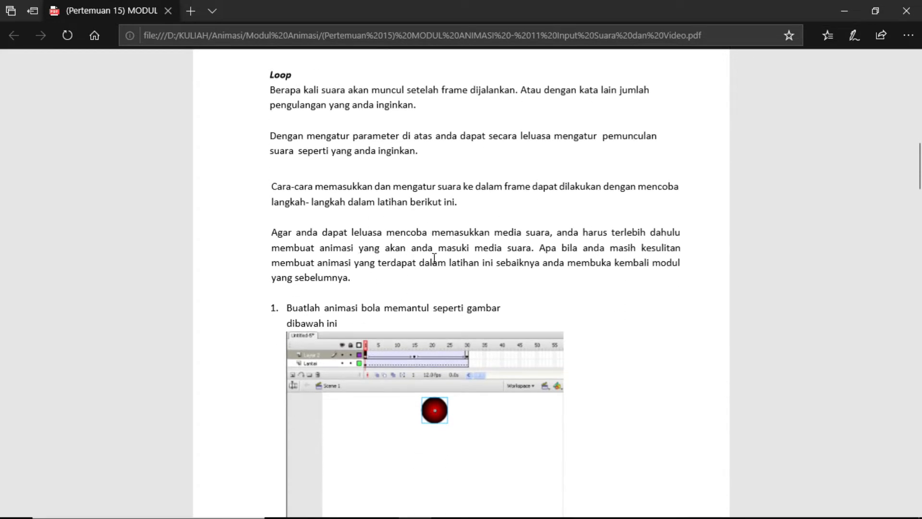
{"action": "scroll", "coordinate": [523, 373], "scroll_direction": "down", "scroll_amount": 2}
{"action": "scroll", "coordinate": [523, 372], "scroll_direction": "down", "scroll_amount": 1}
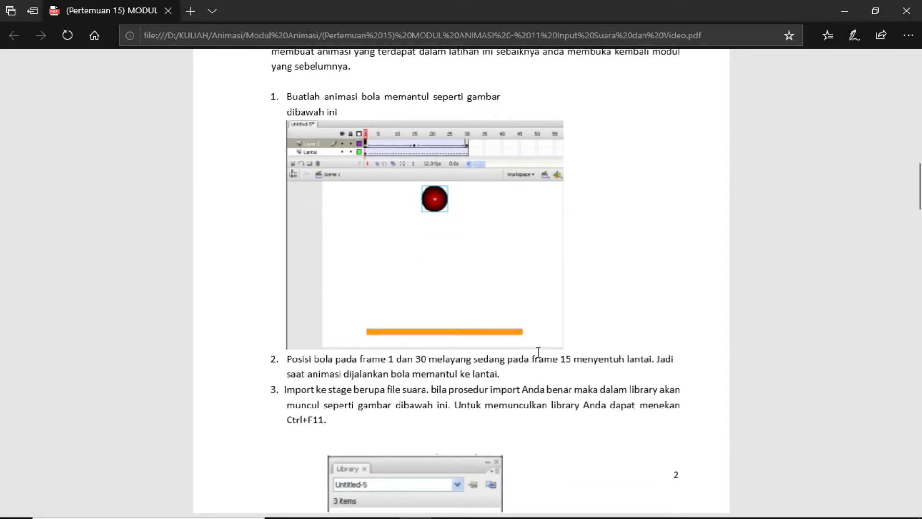
{"action": "scroll", "coordinate": [538, 352], "scroll_direction": "up", "scroll_amount": 3}
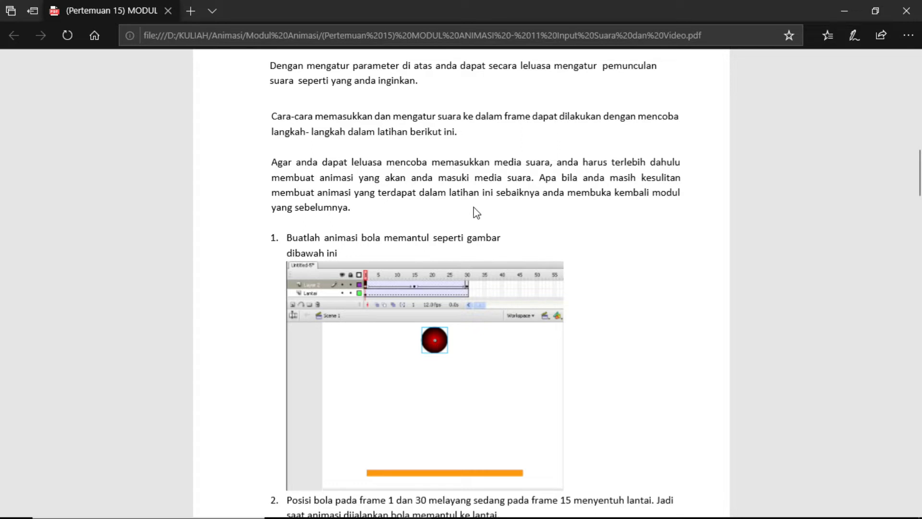
{"action": "scroll", "coordinate": [485, 202], "scroll_direction": "down", "scroll_amount": 3}
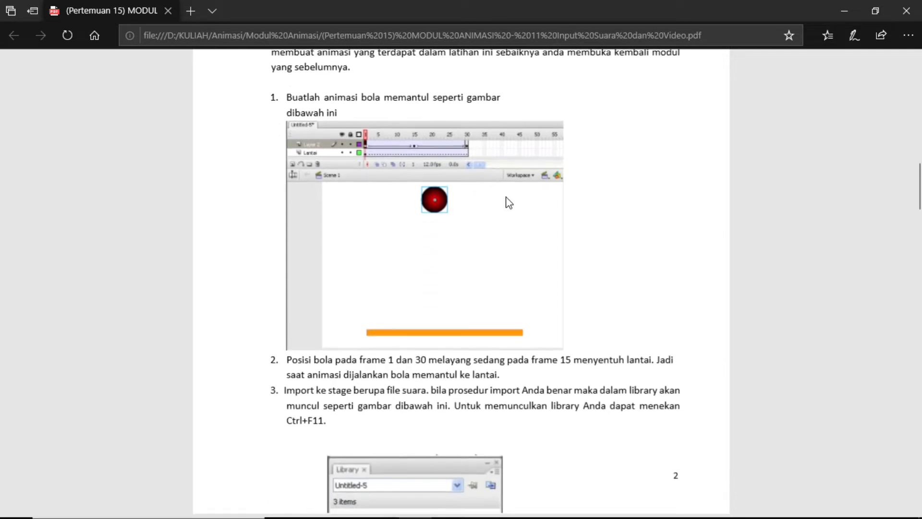
{"action": "scroll", "coordinate": [509, 202], "scroll_direction": "up", "scroll_amount": 3}
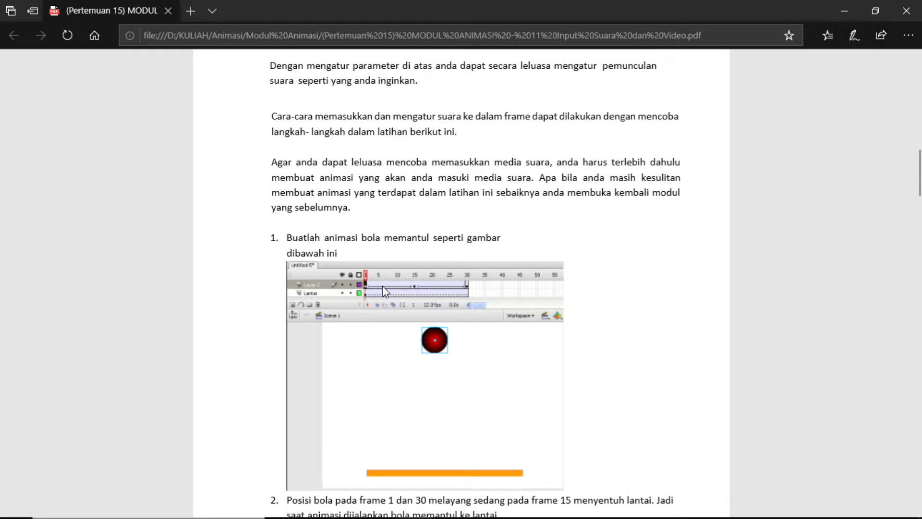
{"action": "scroll", "coordinate": [490, 332], "scroll_direction": "down", "scroll_amount": 3}
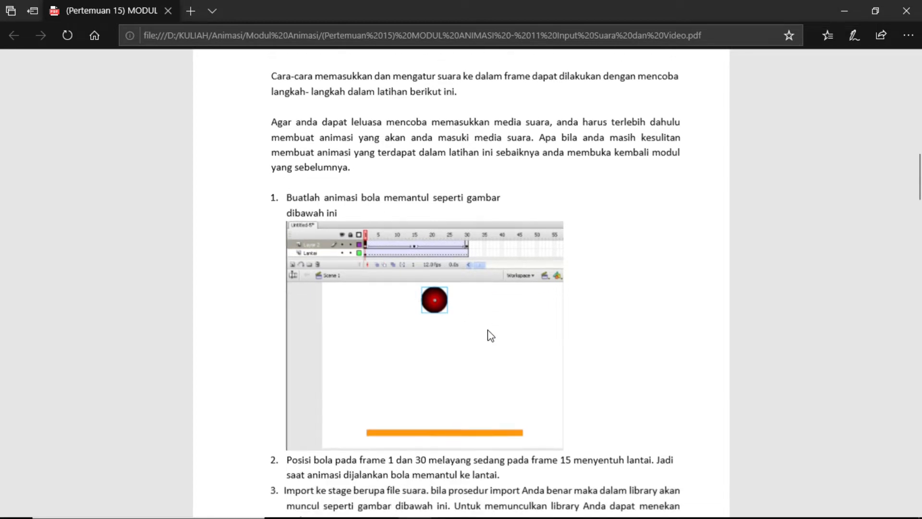
Step: Examine the exercise figure closely for its layers, keyframes, ball and floor
{"action": "key", "text": "alt+Tab"}
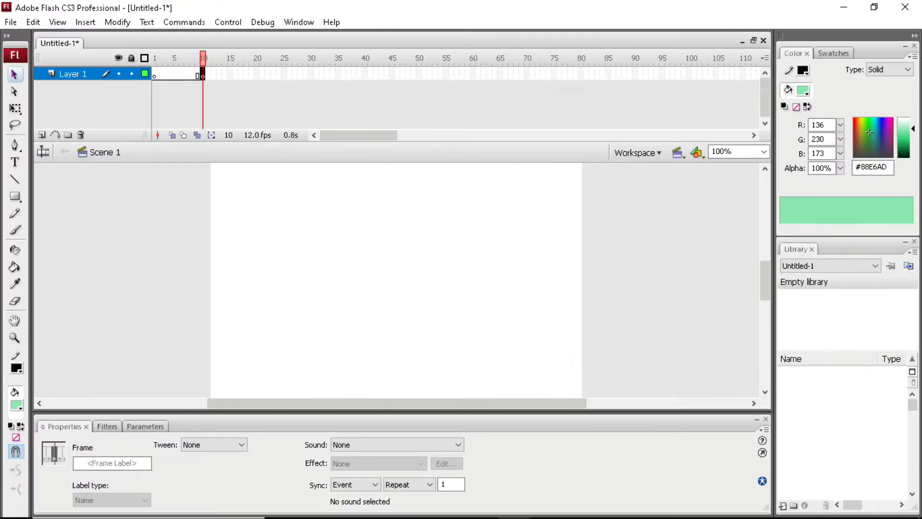
{"action": "key", "text": "alt+Tab"}
{"action": "scroll", "coordinate": [515, 343], "scroll_direction": "up", "scroll_amount": 2}
{"action": "scroll", "coordinate": [516, 342], "scroll_direction": "down", "scroll_amount": 3}
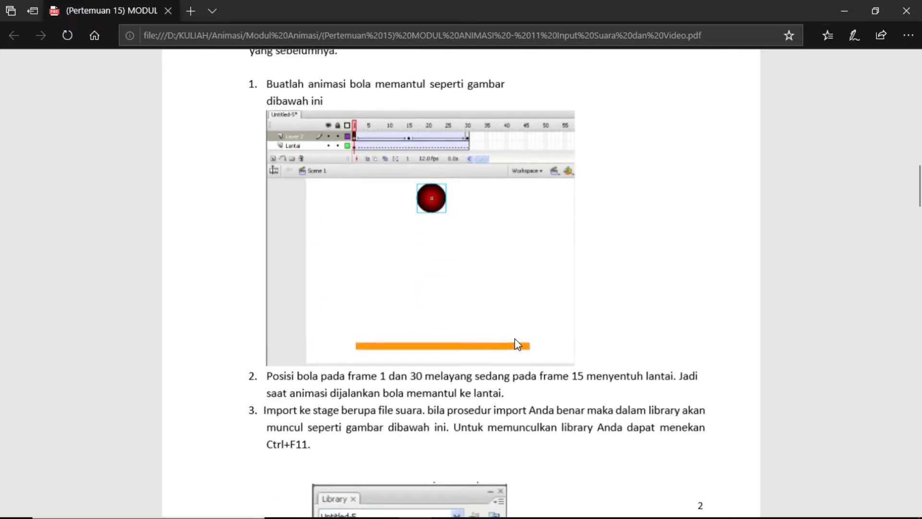
{"action": "scroll", "coordinate": [516, 344], "scroll_direction": "up", "scroll_amount": 1, "text": "ctrl"}
{"action": "scroll", "coordinate": [509, 339], "scroll_direction": "up", "scroll_amount": 2}
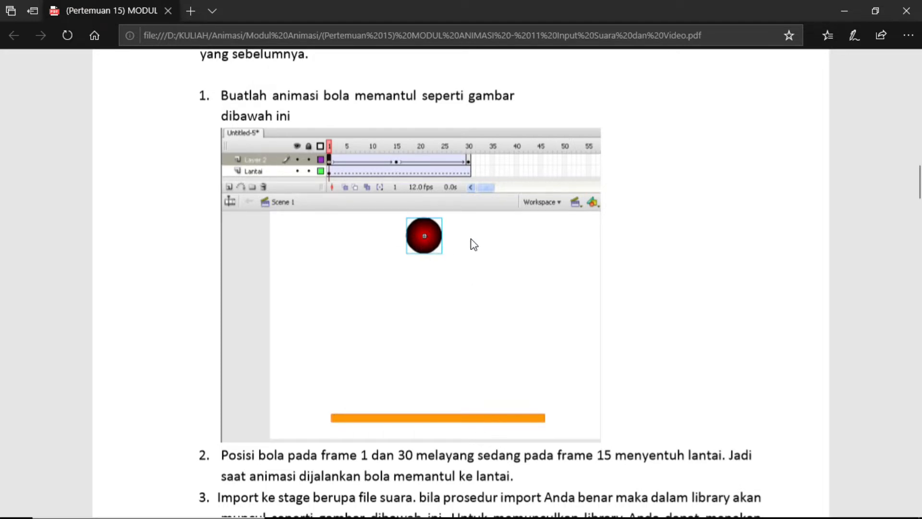
{"action": "scroll", "coordinate": [490, 241], "scroll_direction": "up", "scroll_amount": 1}
Step: Switch to Flash and rename Layer 1 as lantai
{"action": "key", "text": "alt+Tab"}
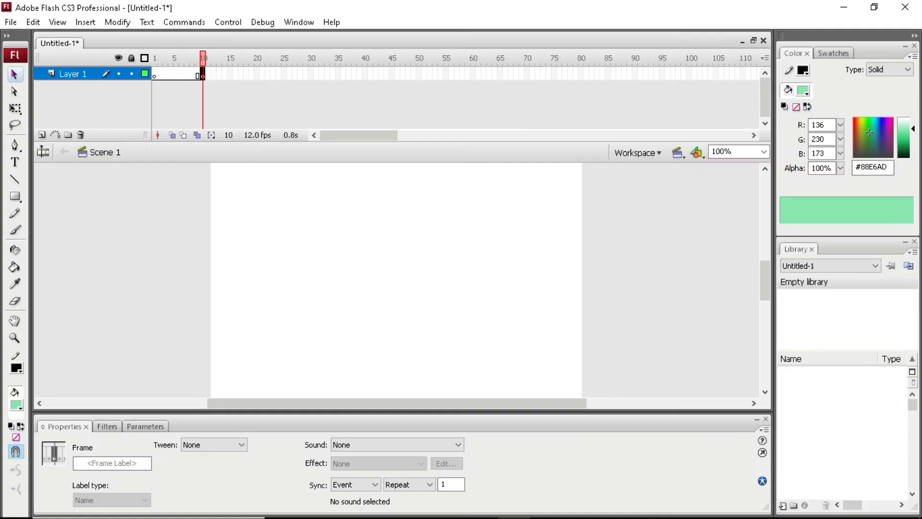
{"action": "left_click", "coordinate": [71, 74]}
{"action": "right_click", "coordinate": [71, 74]}
{"action": "left_click", "coordinate": [58, 91]}
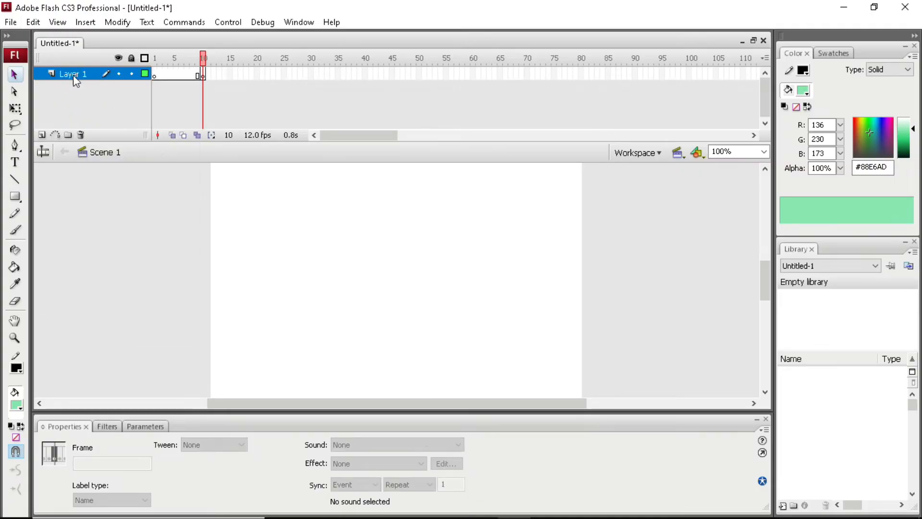
{"action": "double_click", "coordinate": [74, 74]}
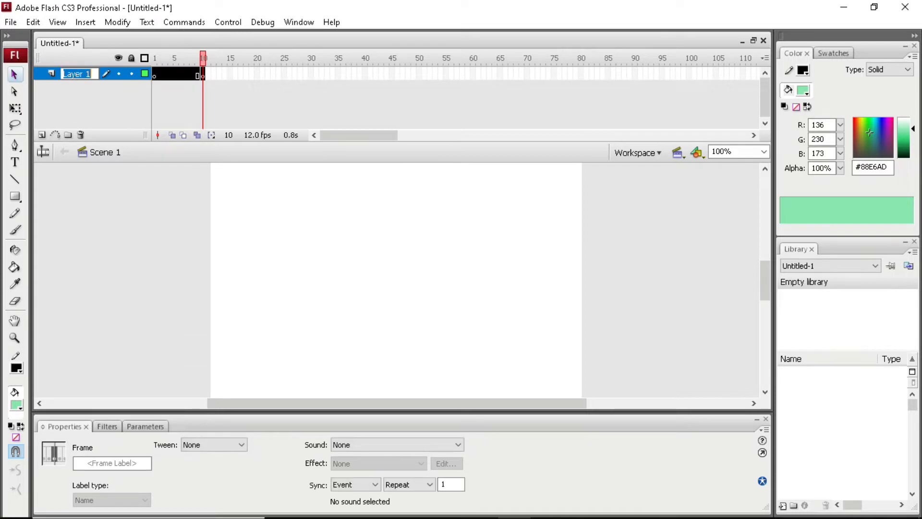
{"action": "type", "text": "N"}
{"action": "key", "text": "BackSpace"}
{"action": "type", "text": "lantai"}
{"action": "key", "text": "Return"}
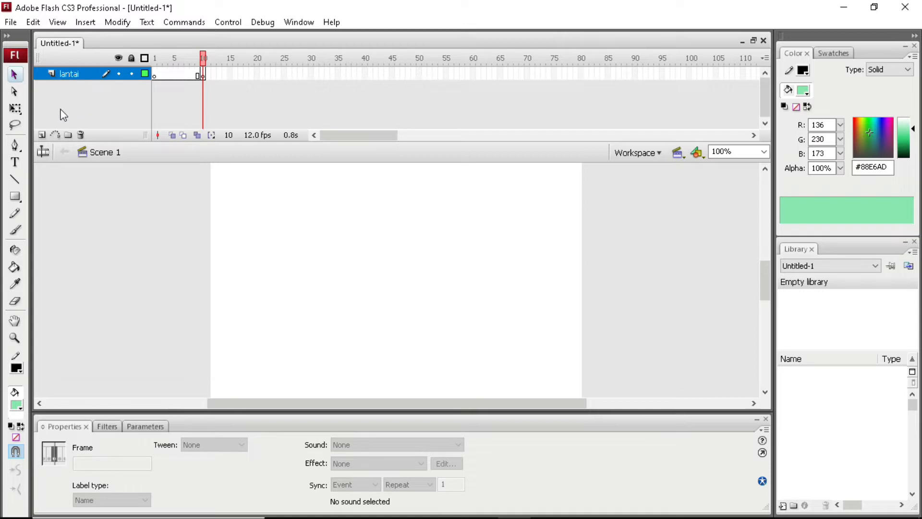
Step: Add a new layer above lantai and compare its name with the layers in the module's figure
{"action": "left_click", "coordinate": [42, 134]}
{"action": "double_click", "coordinate": [75, 74]}
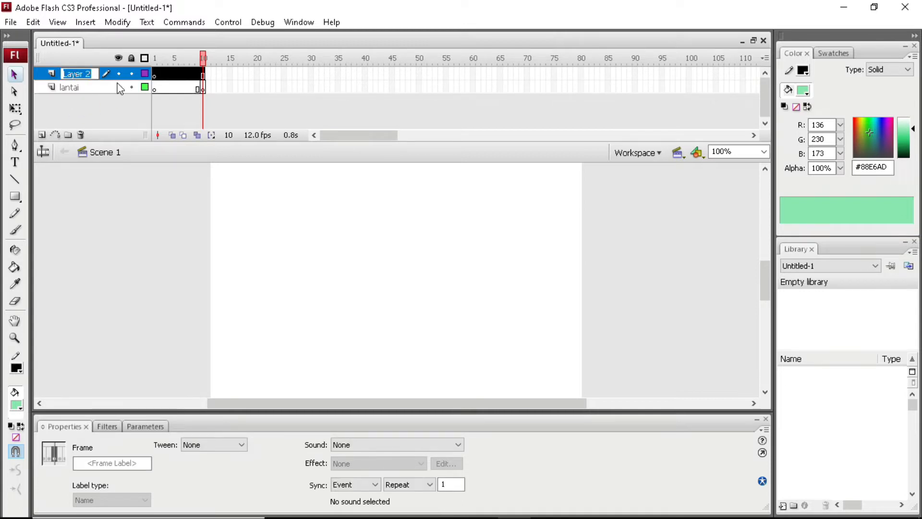
{"action": "key", "text": "alt+Tab"}
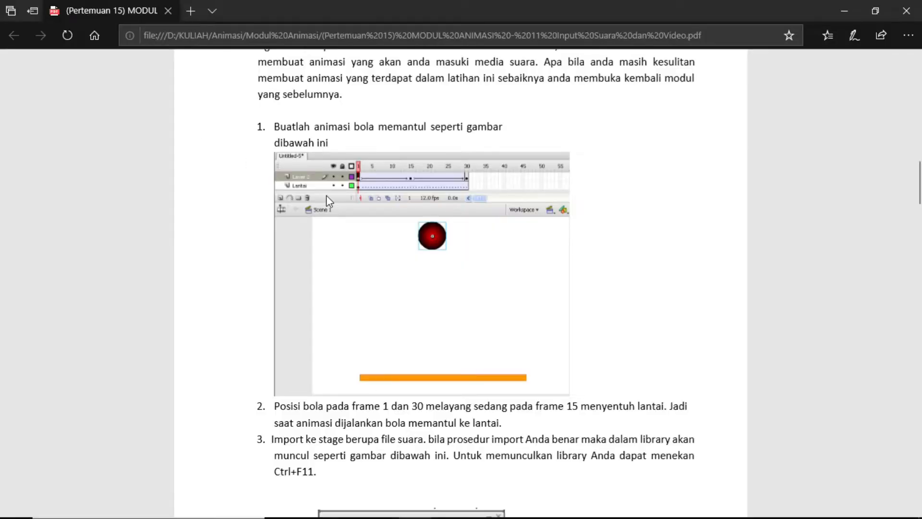
{"action": "key", "text": "alt+Tab"}
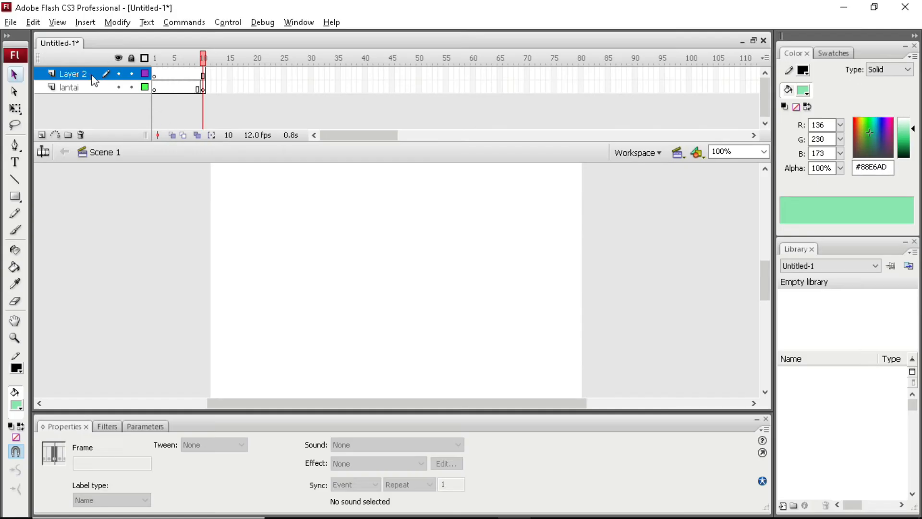
Step: Rename the new upper layer as bola, leaving the lower layer's name as lantai
{"action": "type", "text": "bola"}
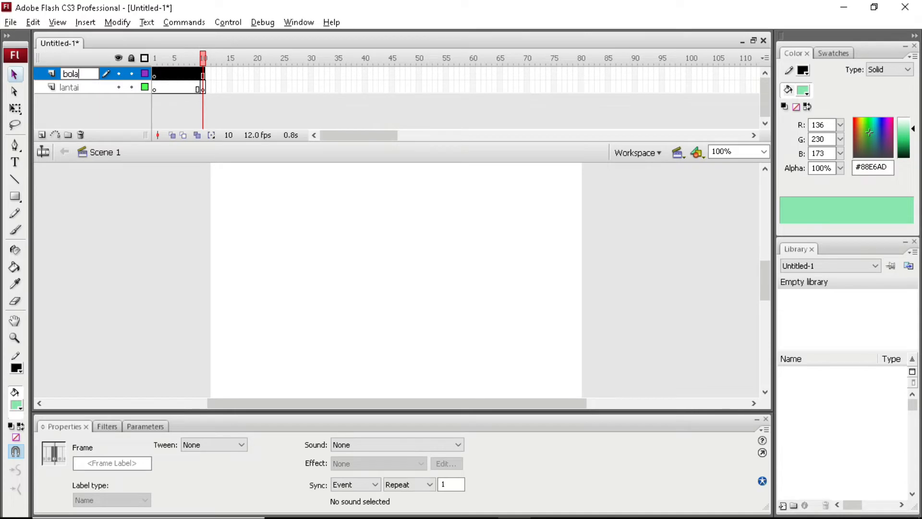
{"action": "left_click", "coordinate": [125, 123]}
{"action": "double_click", "coordinate": [73, 87]}
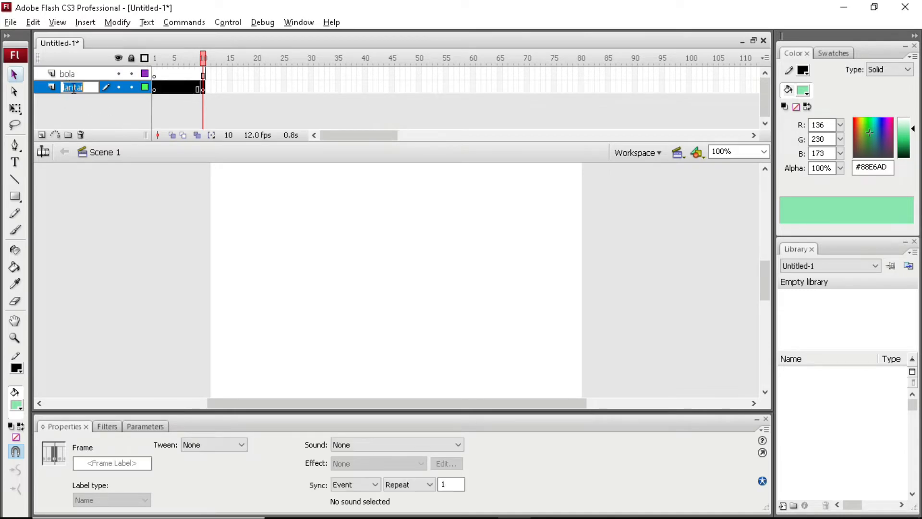
{"action": "left_click", "coordinate": [95, 110]}
Step: Draw a wide green floor rectangle about 429 by 29 px on the lantai layer near the stage's lower edge and shift it slightly left
{"action": "left_click", "coordinate": [91, 91]}
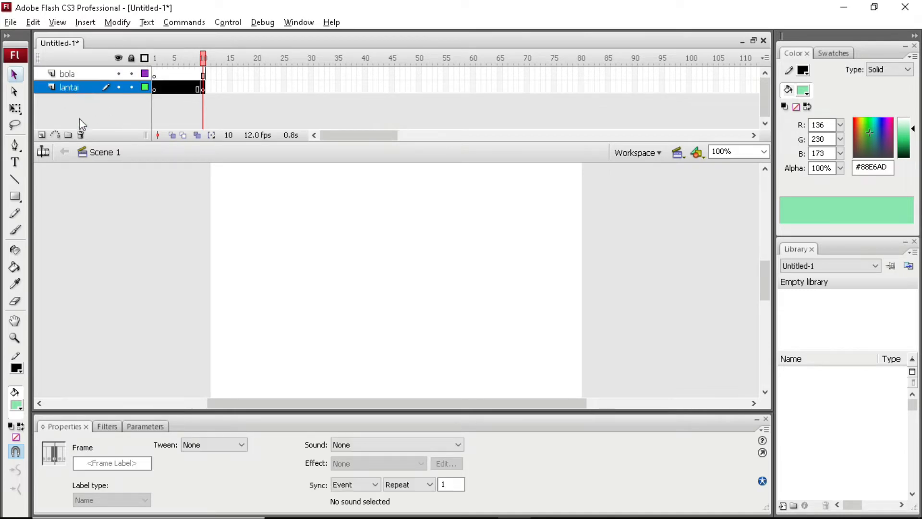
{"action": "left_click", "coordinate": [16, 195]}
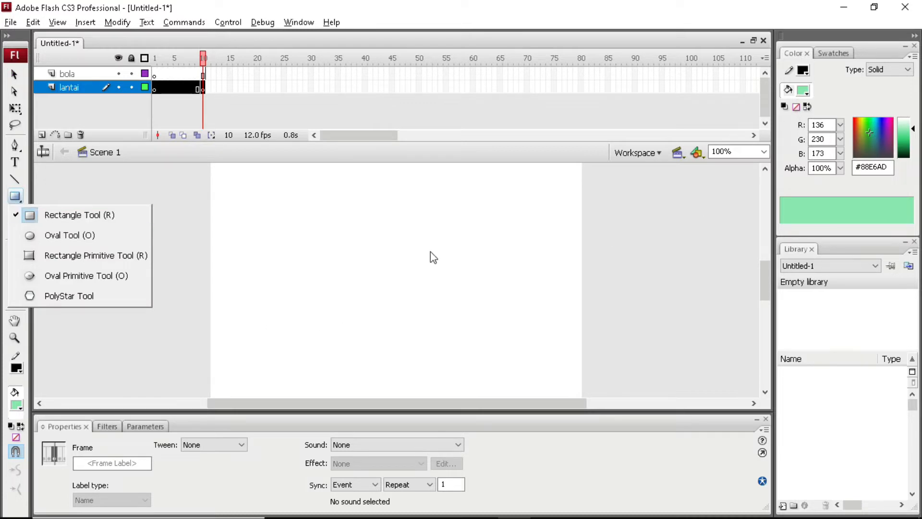
{"action": "left_click", "coordinate": [288, 372]}
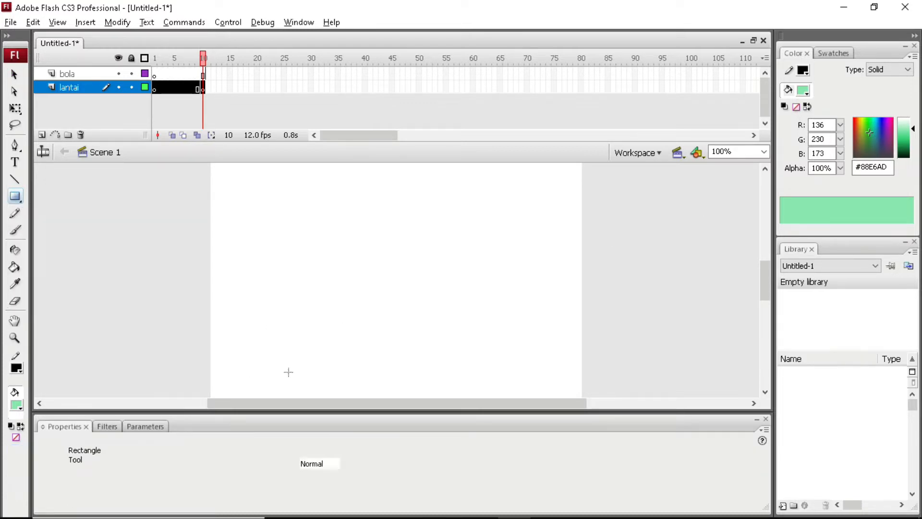
{"action": "left_click_drag", "start_coordinate": [259, 356], "coordinate": [319, 365]}
{"action": "key", "text": "ctrl+z"}
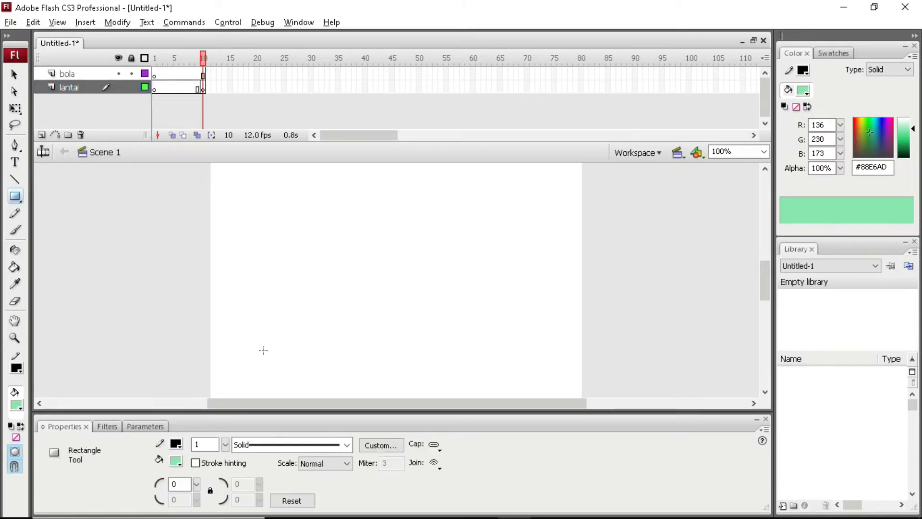
{"action": "mouse_move", "coordinate": [255, 358]}
{"action": "left_mouse_down"}
{"action": "mouse_move", "coordinate": [398, 379]}
{"action": "mouse_move", "coordinate": [532, 387]}
{"action": "mouse_move", "coordinate": [545, 378]}
{"action": "left_mouse_up"}
{"action": "key", "text": "v"}
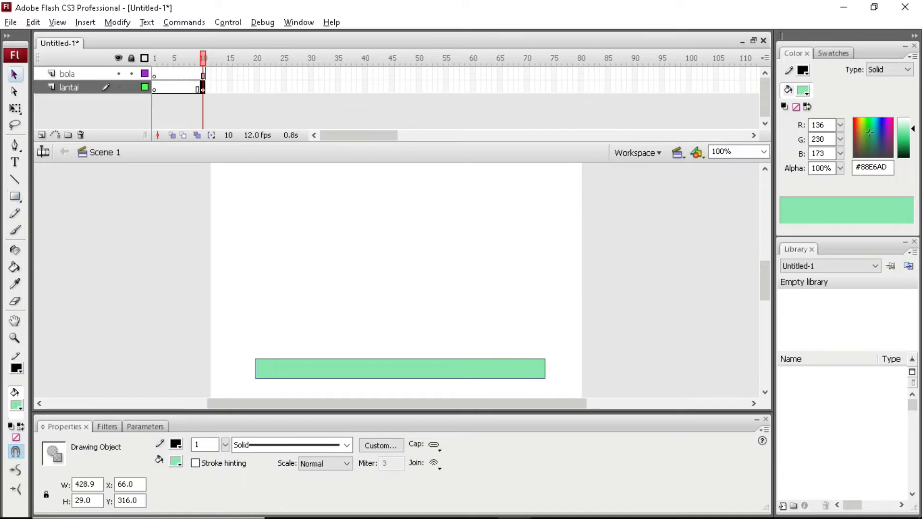
{"action": "left_click_drag", "start_coordinate": [474, 358], "coordinate": [467, 358]}
{"action": "key", "text": "Escape"}
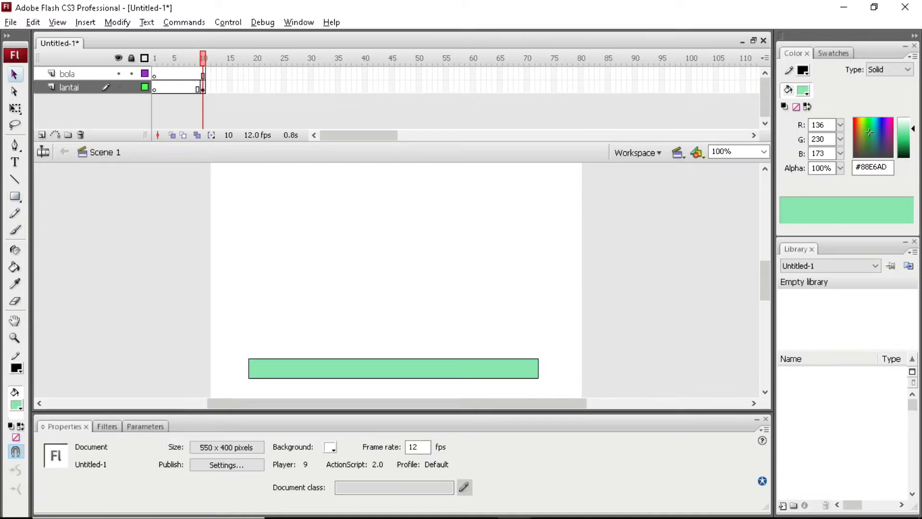
Step: Draw a circle about 96.5 px across on the bola layer, above the floor, for the ball
{"action": "left_click", "coordinate": [82, 76]}
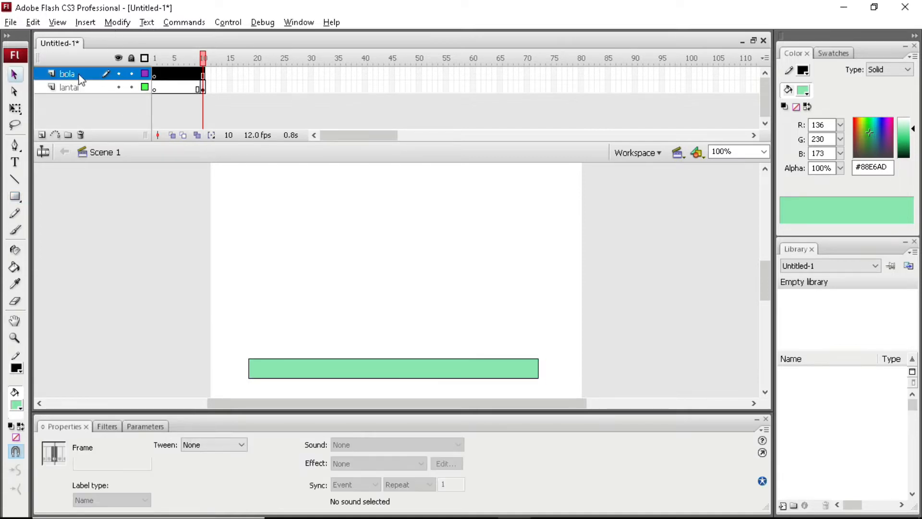
{"action": "left_click", "coordinate": [15, 196]}
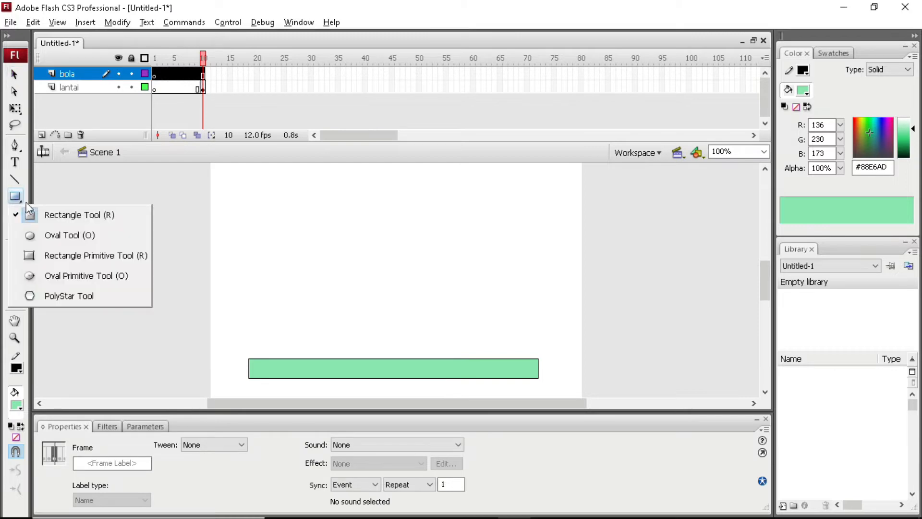
{"action": "left_click", "coordinate": [33, 235]}
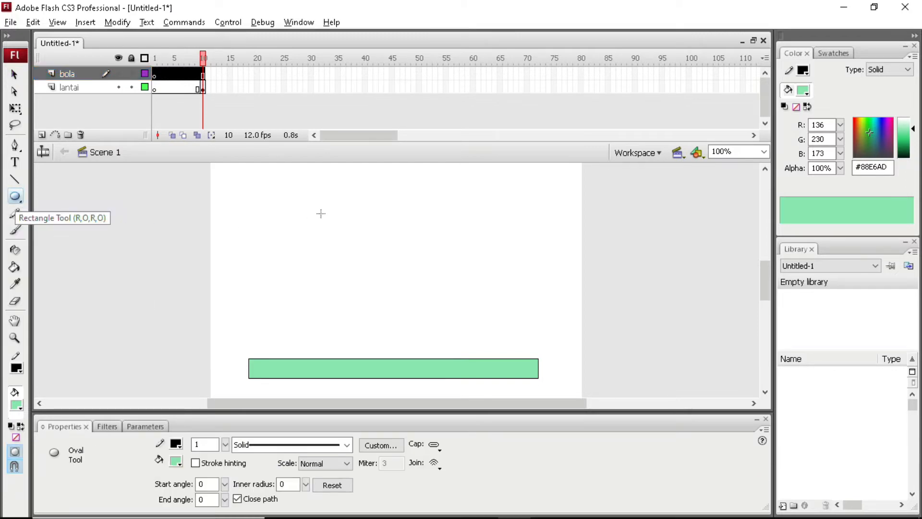
{"action": "left_click_drag", "start_coordinate": [373, 191], "coordinate": [444, 252]}
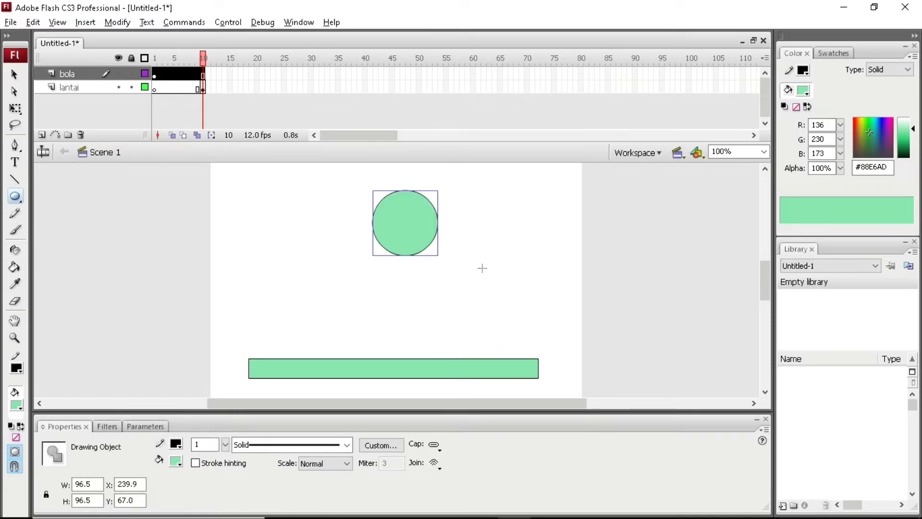
{"action": "key", "text": "v"}
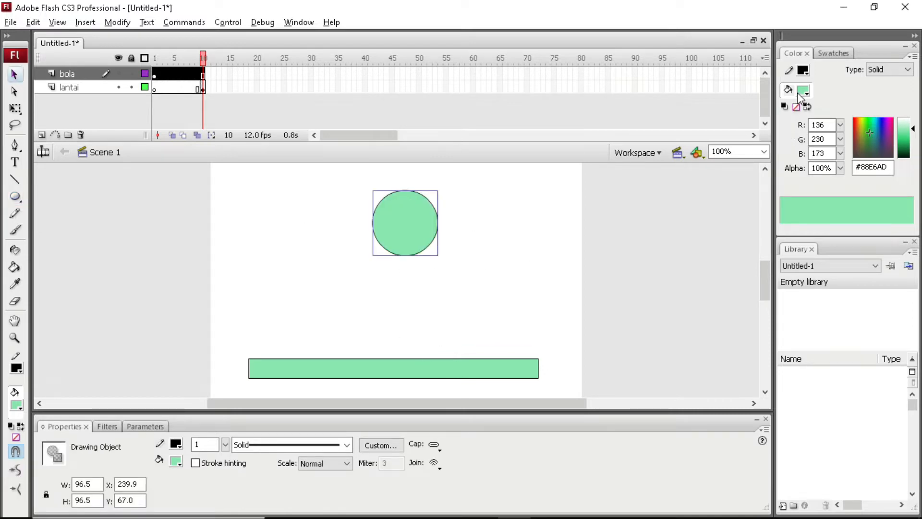
Step: Give the ball a radial gradient fill with a red #CD0707 centre fading to a white #FFFFFF edge
{"action": "left_click", "coordinate": [888, 69]}
{"action": "left_click", "coordinate": [879, 107]}
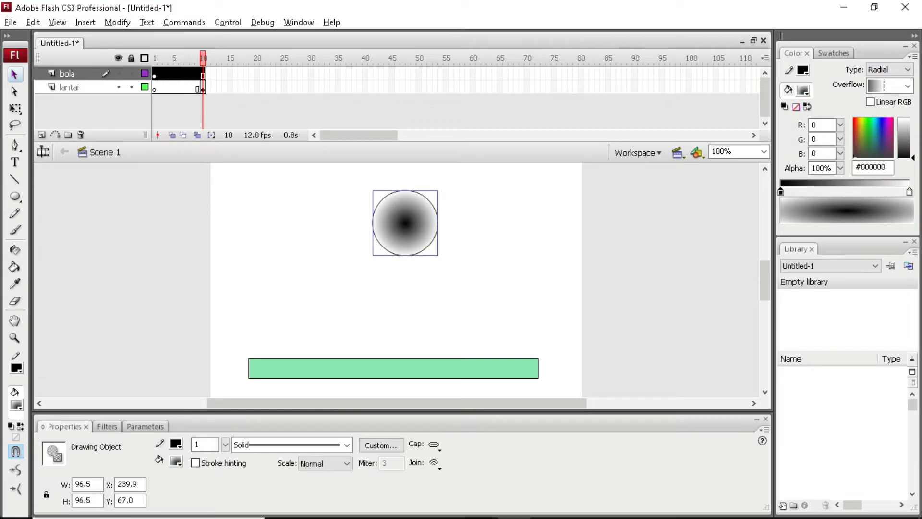
{"action": "left_click", "coordinate": [868, 135]}
{"action": "left_click", "coordinate": [855, 123]}
{"action": "left_click_drag", "start_coordinate": [913, 157], "coordinate": [913, 140]}
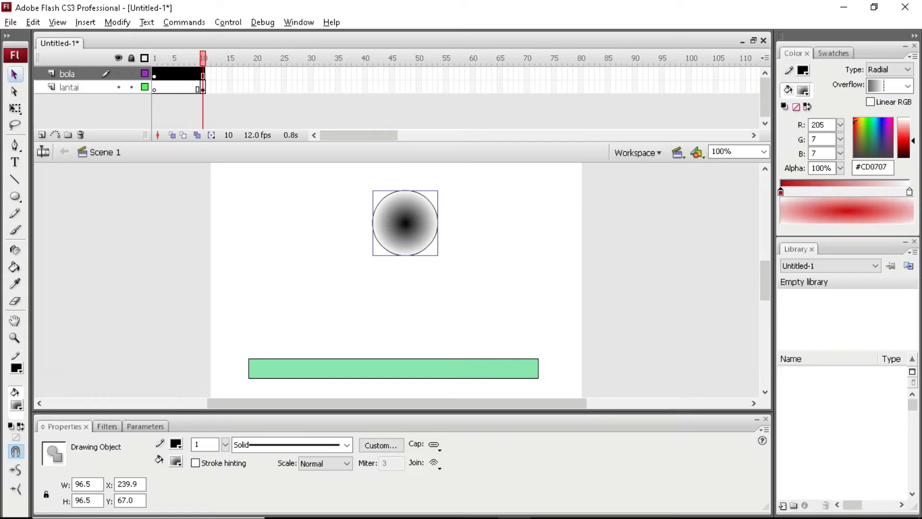
{"action": "left_click", "coordinate": [909, 192]}
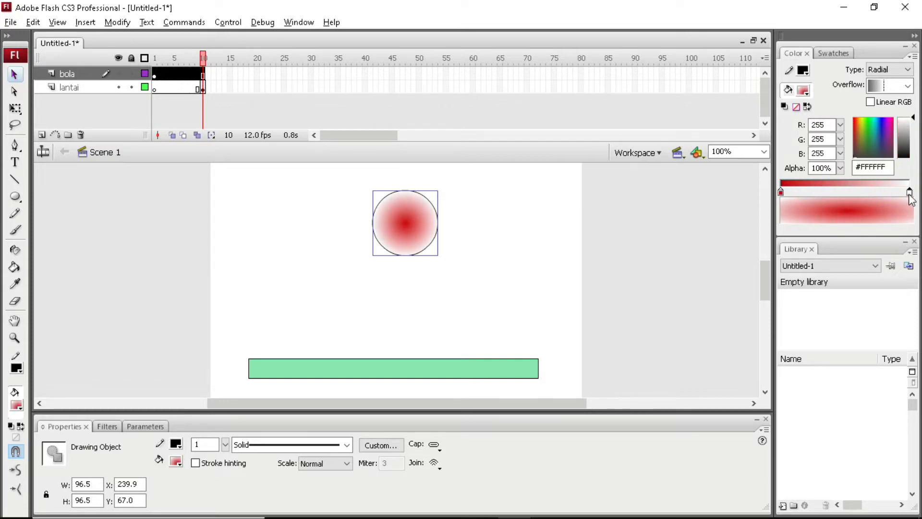
{"action": "left_click", "coordinate": [854, 132]}
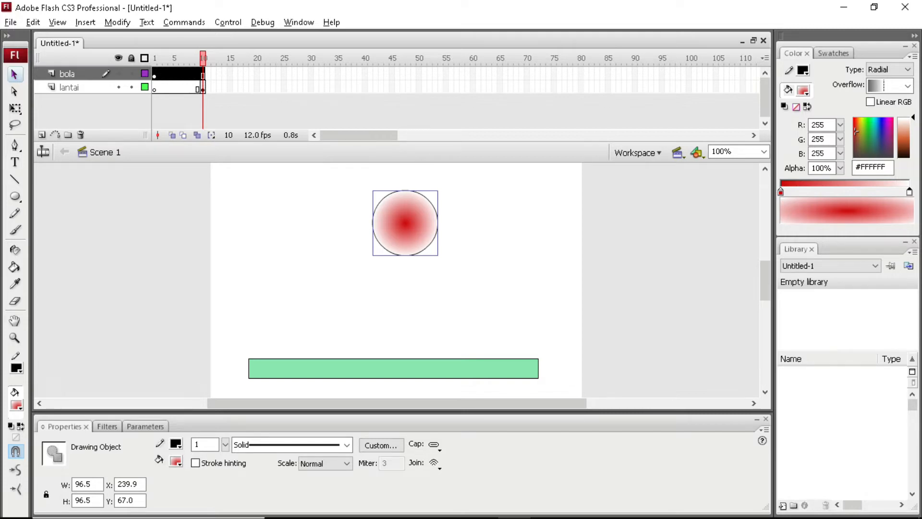
Step: Move the ball slightly up and to the left on the stage, then deselect it
{"action": "key", "text": "Escape"}
{"action": "mouse_move", "coordinate": [405, 222]}
{"action": "left_mouse_down"}
{"action": "mouse_move", "coordinate": [392, 215]}
{"action": "mouse_move", "coordinate": [402, 208]}
{"action": "left_mouse_up"}
{"action": "key", "text": "Escape"}
{"action": "left_click", "coordinate": [507, 223]}
Step: Check the module in the browser for the ball's positions at frames 1, 15 and 30, then return to Flash
{"action": "key", "text": "alt+Tab"}
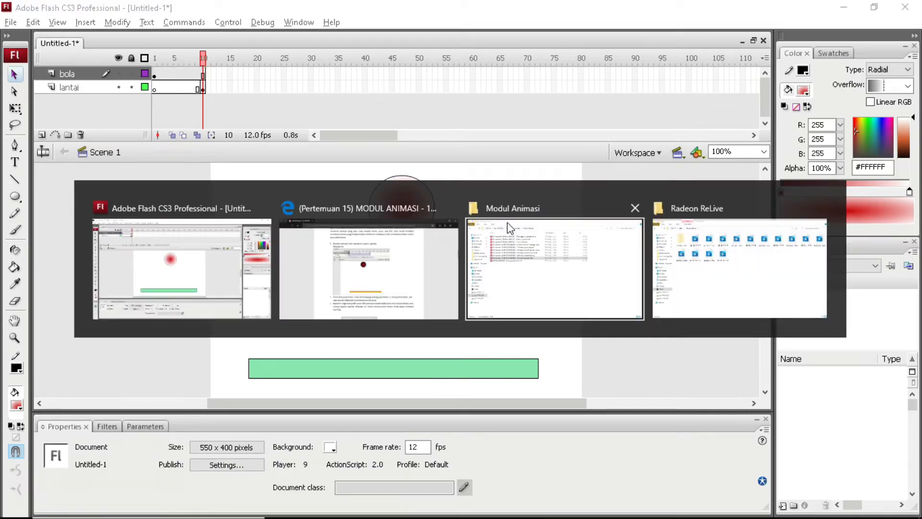
{"action": "scroll", "coordinate": [514, 232], "scroll_direction": "down", "scroll_amount": 2}
{"action": "scroll", "coordinate": [389, 265], "scroll_direction": "up", "scroll_amount": 2}
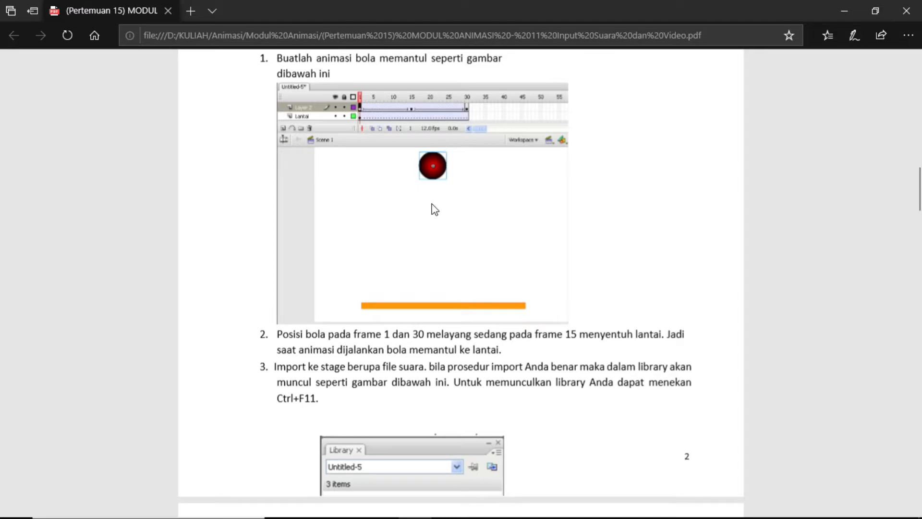
{"action": "key", "text": "alt+Tab"}
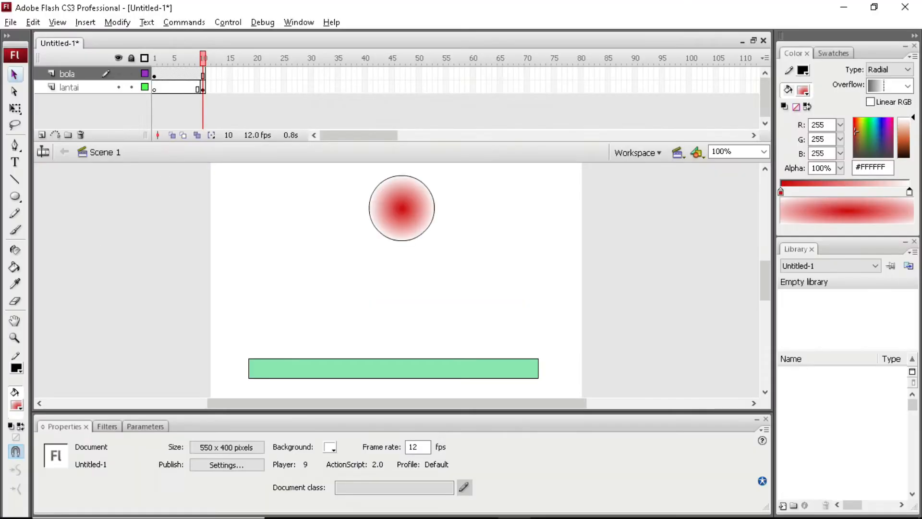
{"action": "key", "text": "alt+Tab"}
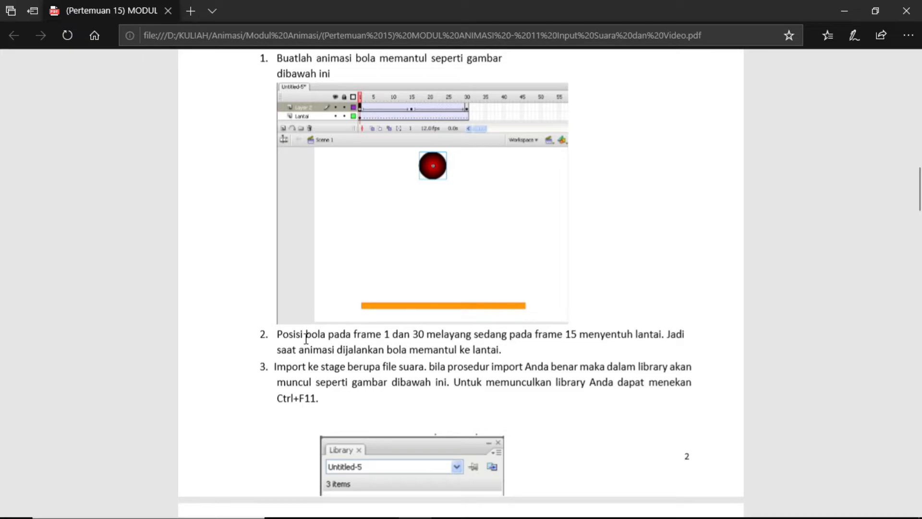
{"action": "key", "text": "alt+Tab"}
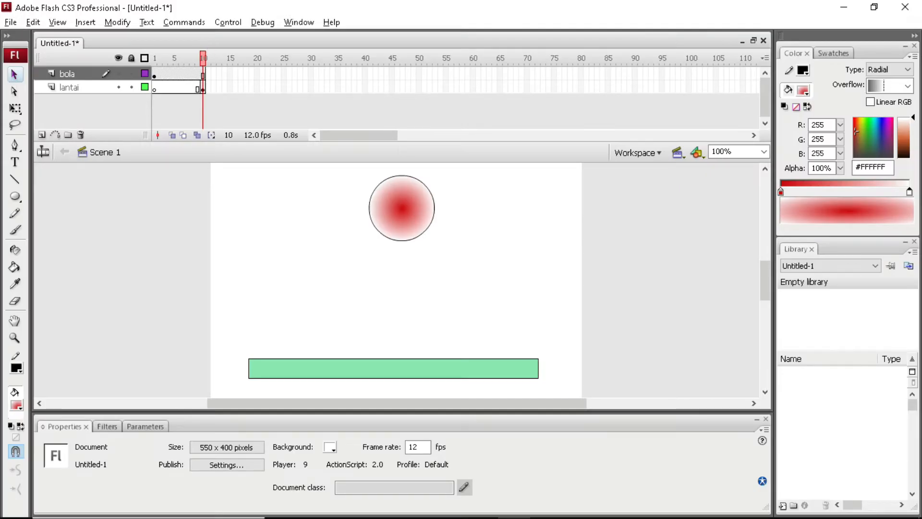
Step: Insert keyframes at frame 30 on both the bola and lantai layers
{"action": "left_click_drag", "start_coordinate": [311, 74], "coordinate": [311, 86]}
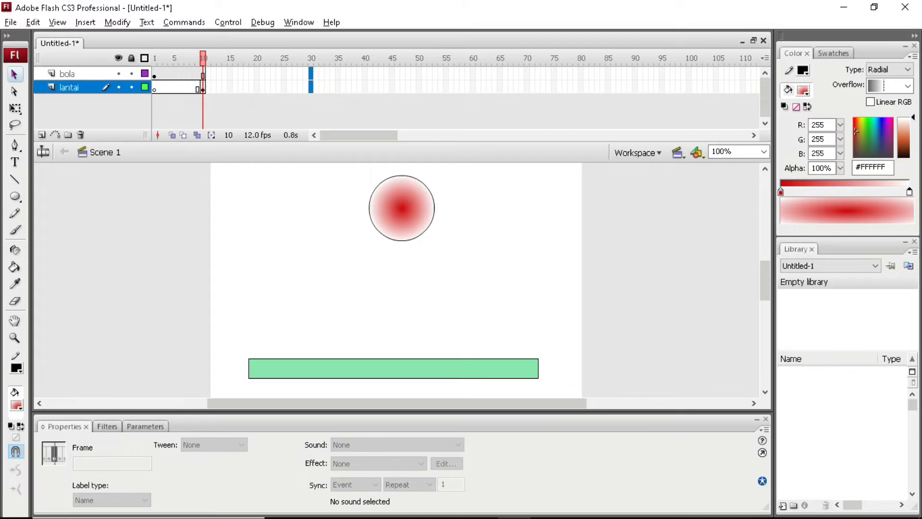
{"action": "left_click", "coordinate": [155, 77]}
{"action": "left_click", "coordinate": [203, 75]}
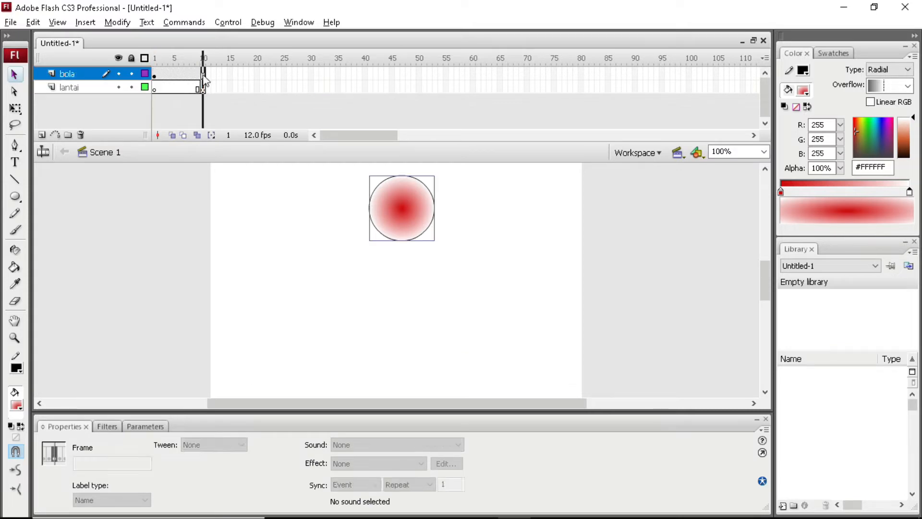
{"action": "left_click", "coordinate": [202, 89]}
{"action": "left_click", "coordinate": [155, 75]}
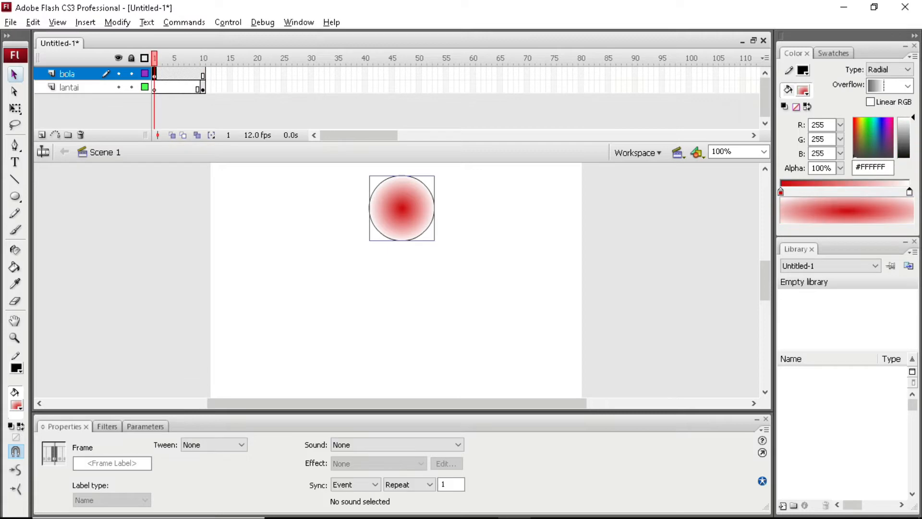
{"action": "left_click", "coordinate": [311, 74]}
{"action": "right_click", "coordinate": [311, 75]}
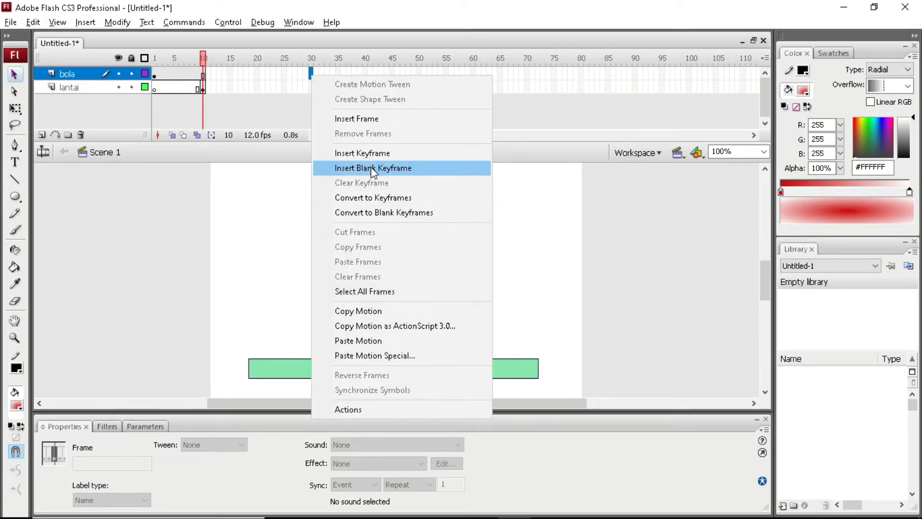
{"action": "left_click", "coordinate": [372, 168]}
{"action": "left_click_drag", "start_coordinate": [311, 75], "coordinate": [311, 88]}
{"action": "left_click", "coordinate": [310, 95]}
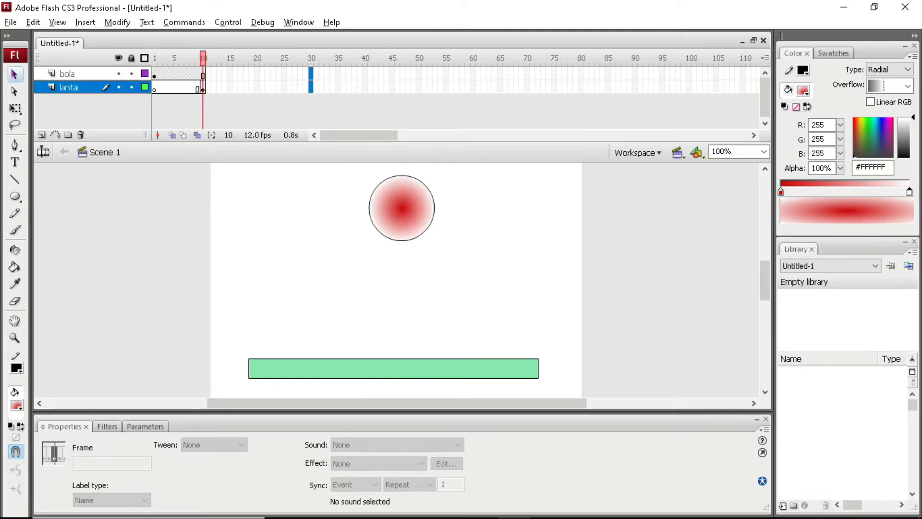
{"action": "right_click", "coordinate": [311, 89]}
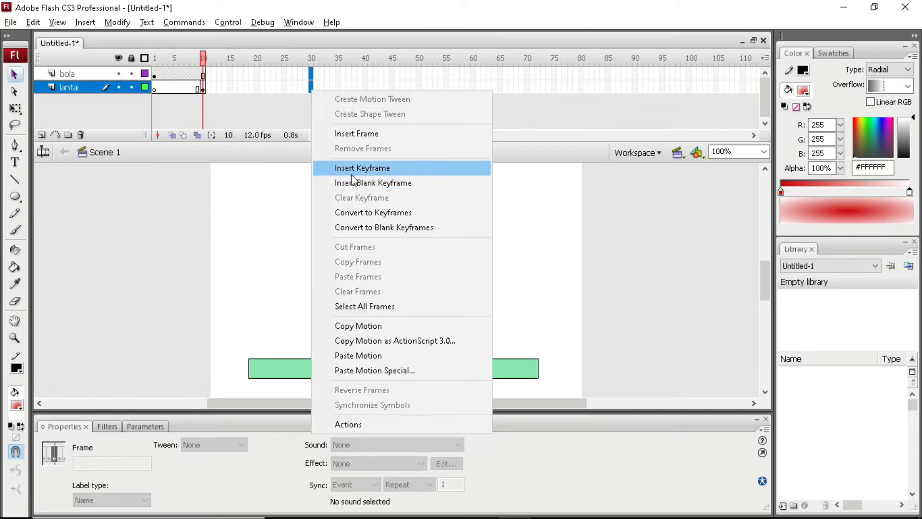
{"action": "left_click", "coordinate": [352, 174]}
Step: Clear the keyframe at frame 10 of the lantai layer and check the floor at frames 16 and 30
{"action": "left_click", "coordinate": [198, 87]}
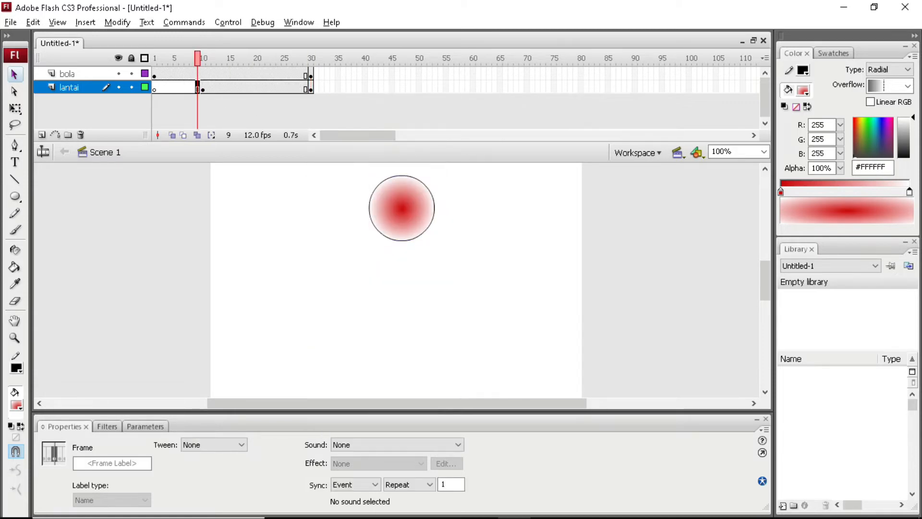
{"action": "left_click", "coordinate": [203, 87]}
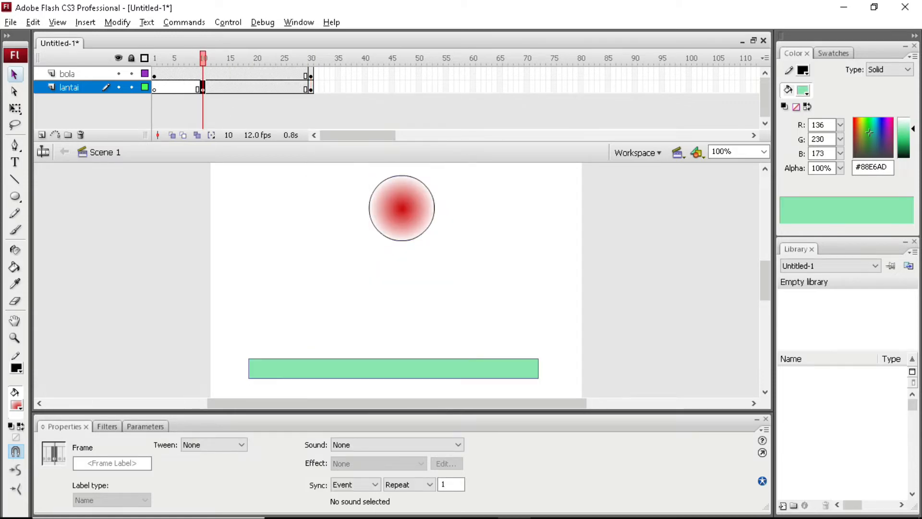
{"action": "right_click", "coordinate": [203, 88]}
{"action": "left_click", "coordinate": [277, 192]}
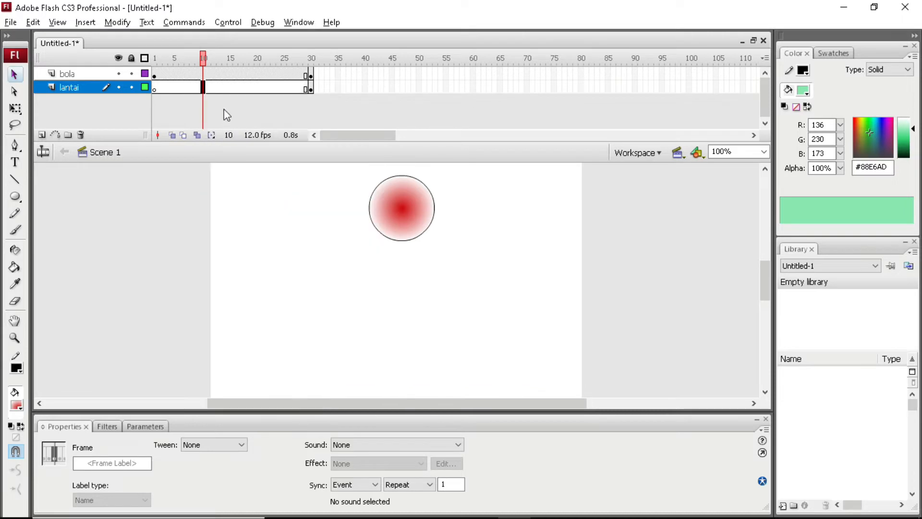
{"action": "left_click", "coordinate": [226, 115]}
{"action": "left_click", "coordinate": [237, 60]}
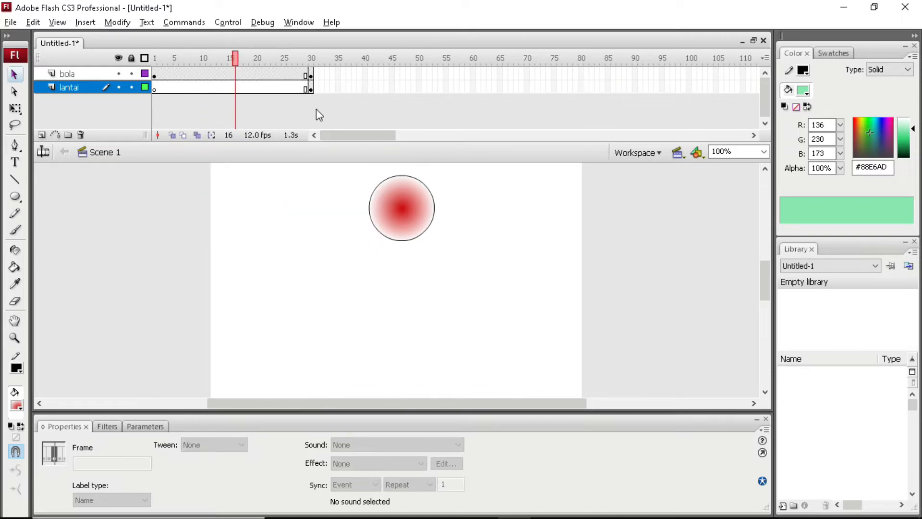
{"action": "left_click", "coordinate": [389, 112]}
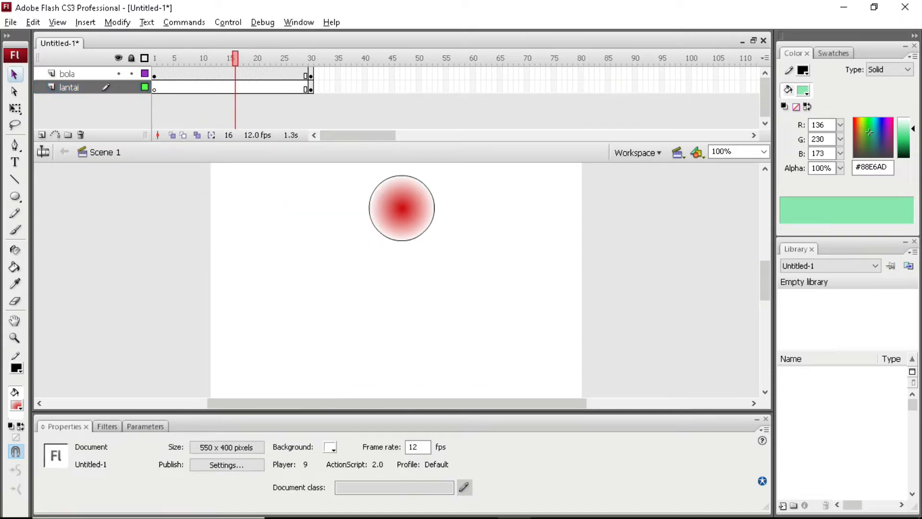
{"action": "left_click", "coordinate": [310, 89]}
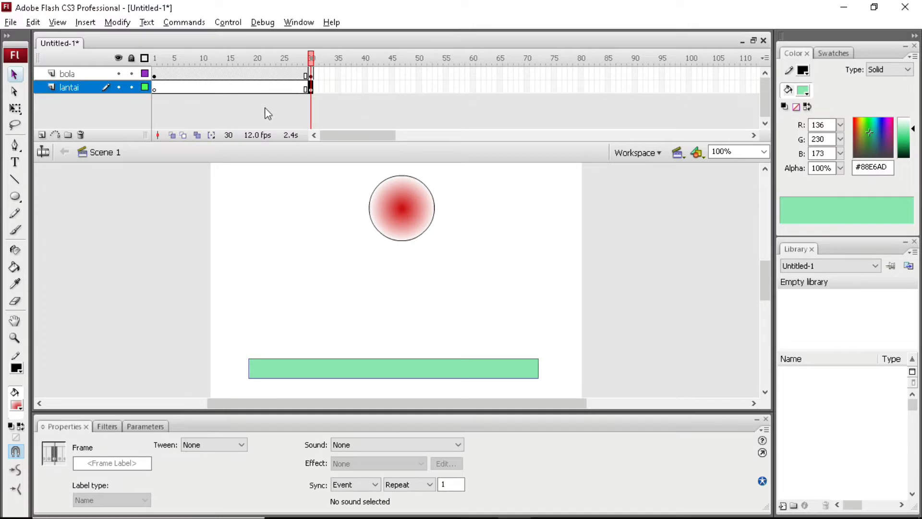
Step: Insert a keyframe at frame 15 on the bola layer
{"action": "left_click", "coordinate": [230, 61]}
{"action": "left_click", "coordinate": [230, 74]}
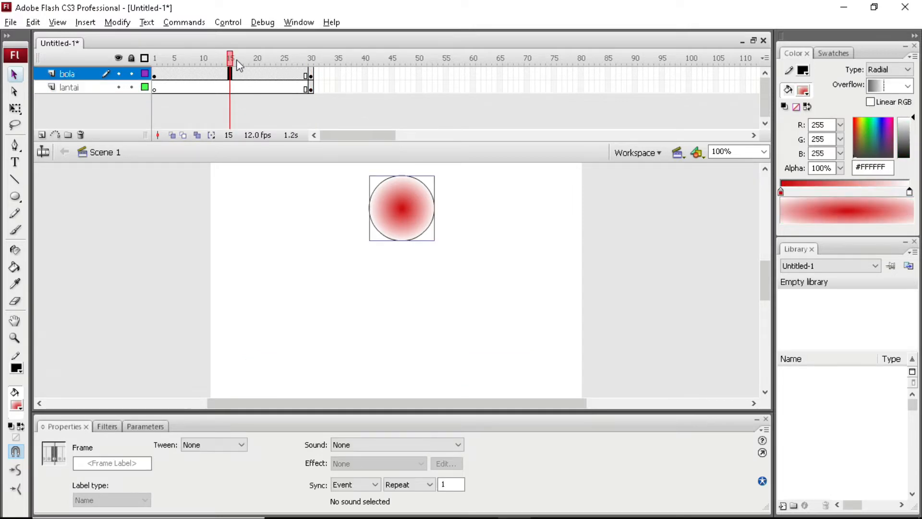
{"action": "left_click", "coordinate": [233, 108]}
{"action": "left_click", "coordinate": [230, 74]}
{"action": "left_click", "coordinate": [230, 88]}
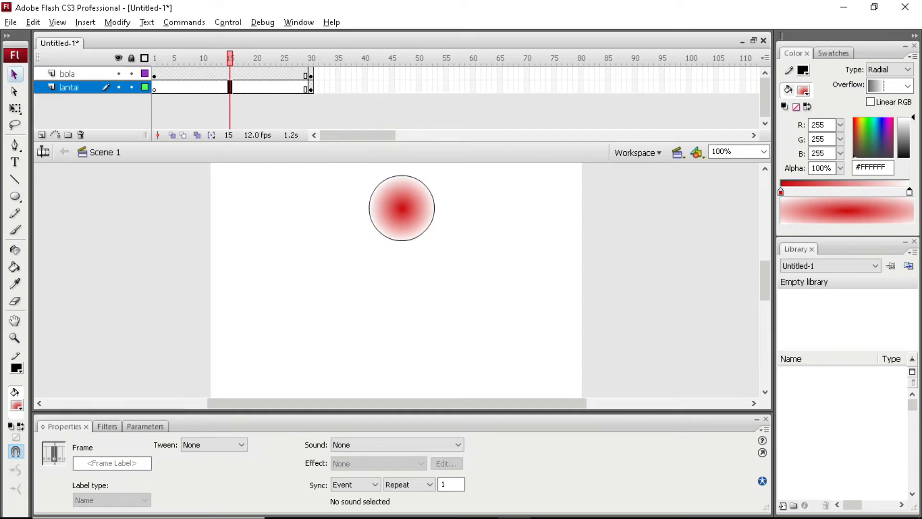
{"action": "left_click", "coordinate": [230, 74]}
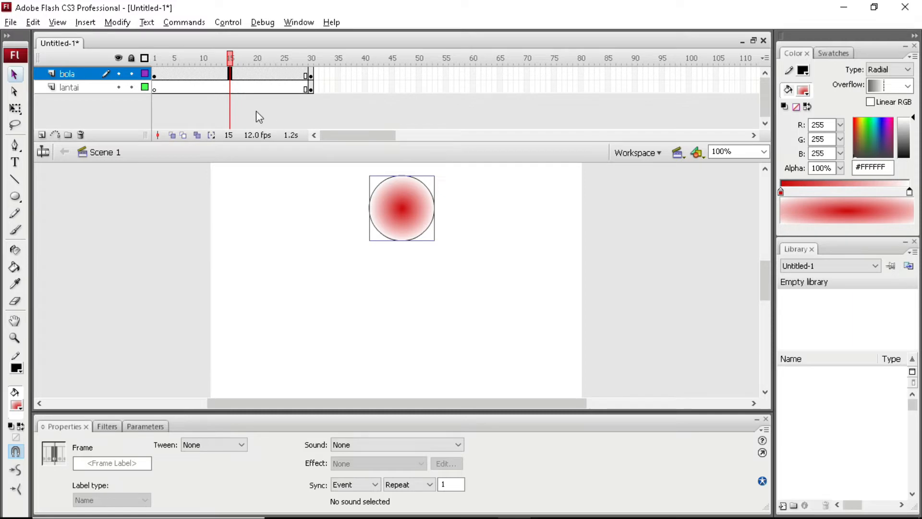
{"action": "right_click", "coordinate": [227, 74]}
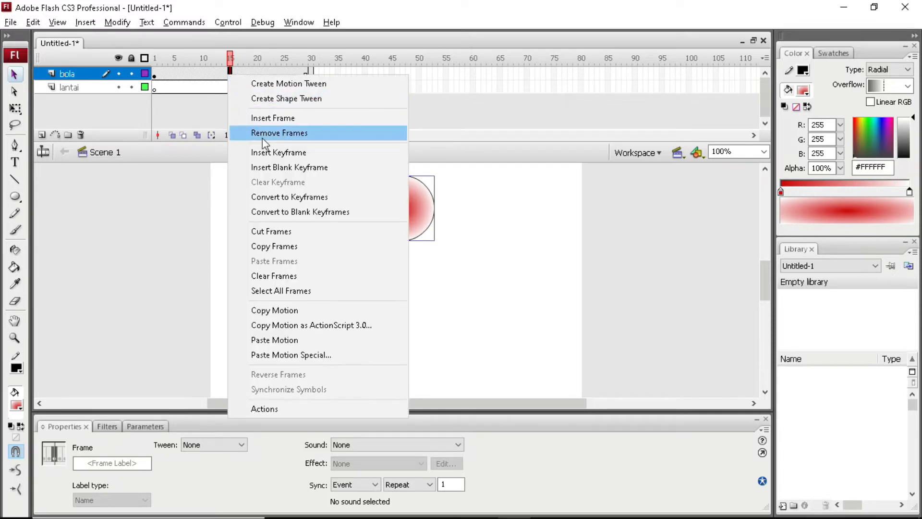
{"action": "left_click", "coordinate": [268, 151]}
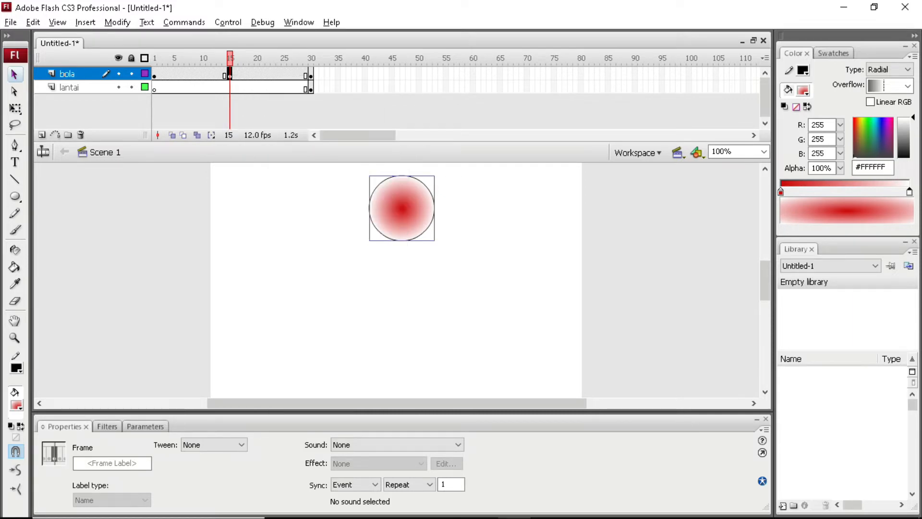
Step: Move the ball at frame 15 straight down to about Y 233, then nudge it up slightly
{"action": "left_click_drag", "start_coordinate": [402, 207], "coordinate": [402, 333]}
{"action": "scroll", "coordinate": [396, 278], "scroll_direction": "down", "scroll_amount": 5}
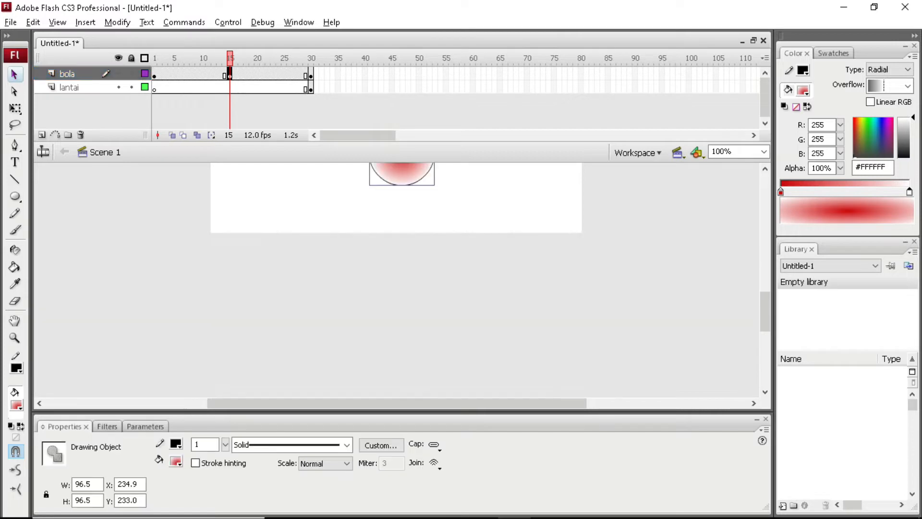
{"action": "scroll", "coordinate": [397, 279], "scroll_direction": "up", "scroll_amount": 5}
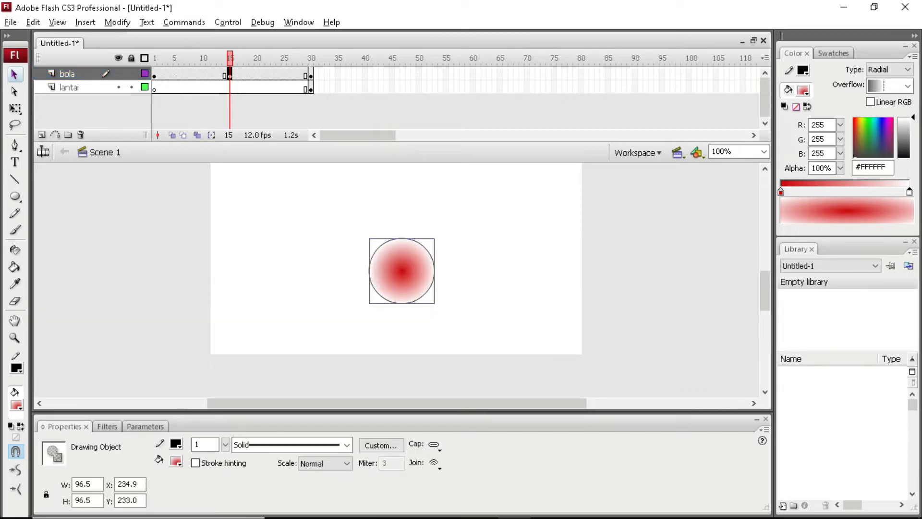
{"action": "key", "text": "Up"}
{"action": "key", "text": "Up"}
{"action": "key", "text": "Up"}
{"action": "key", "text": "Up"}
{"action": "key", "text": "Up"}
Step: Create motion tweens on the bola layer starting from frames 1 and 15
{"action": "left_click", "coordinate": [154, 74]}
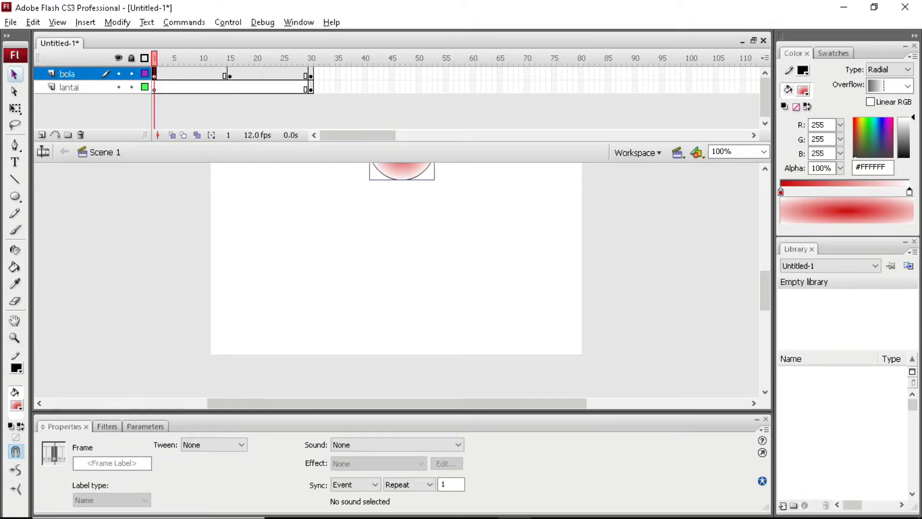
{"action": "mouse_move", "coordinate": [765, 299]}
{"action": "left_mouse_down"}
{"action": "mouse_move", "coordinate": [765, 273]}
{"action": "mouse_move", "coordinate": [765, 281]}
{"action": "left_mouse_up"}
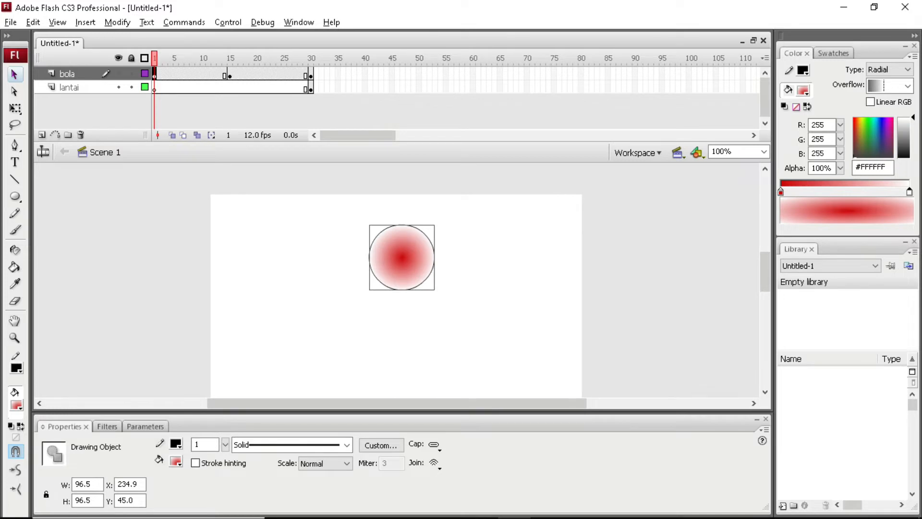
{"action": "right_click", "coordinate": [155, 74]}
{"action": "left_click", "coordinate": [168, 80]}
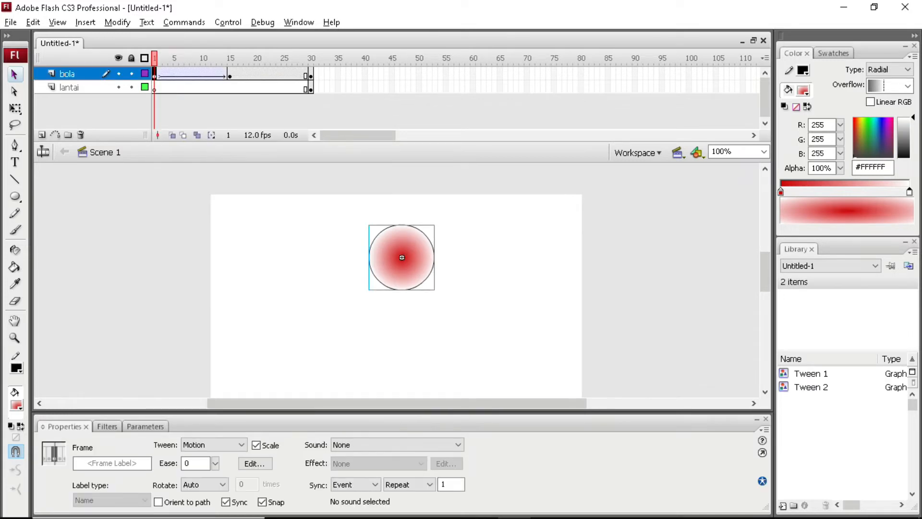
{"action": "right_click", "coordinate": [230, 74]}
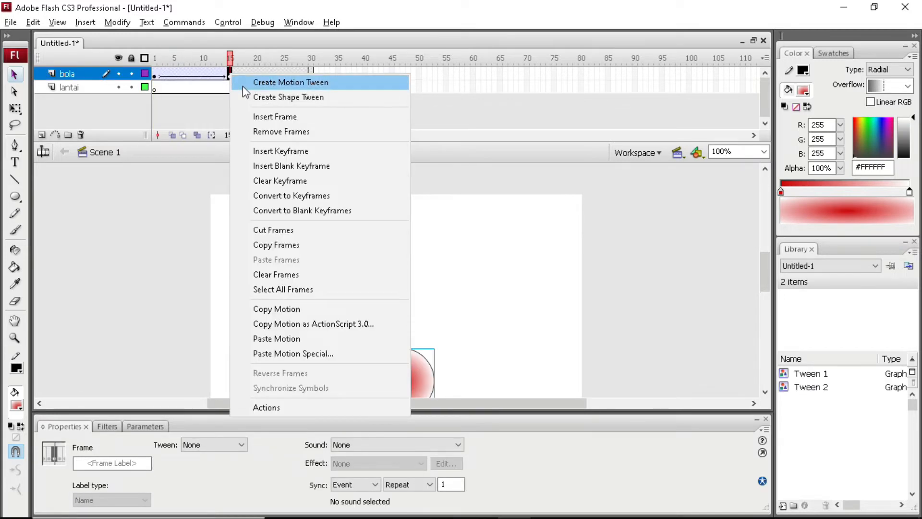
{"action": "left_click", "coordinate": [244, 84]}
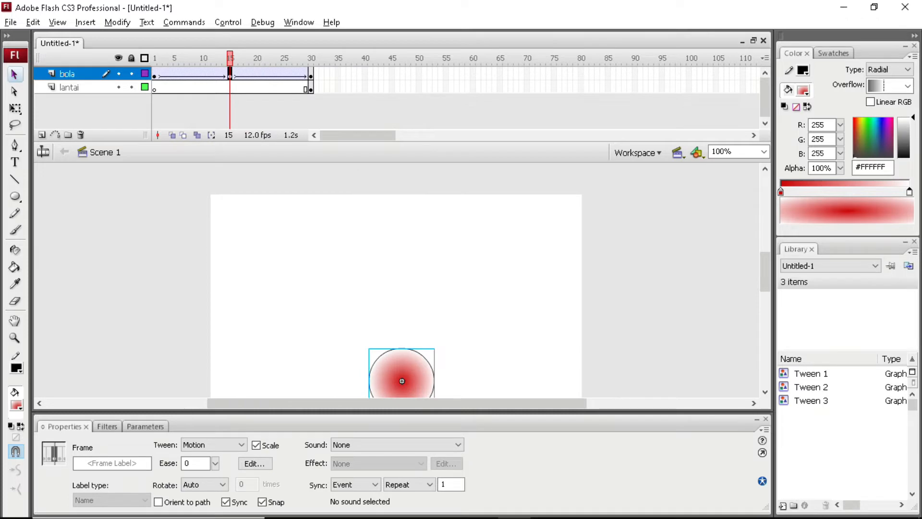
Step: Play back the ball's motion, check its position at frame 15 and test the movie
{"action": "key", "text": "Return"}
{"action": "key", "text": "Return"}
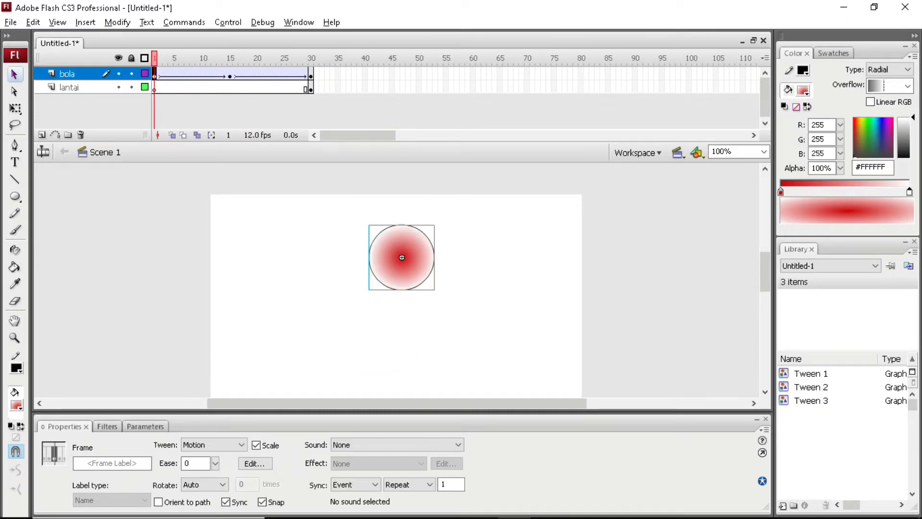
{"action": "left_click", "coordinate": [229, 73]}
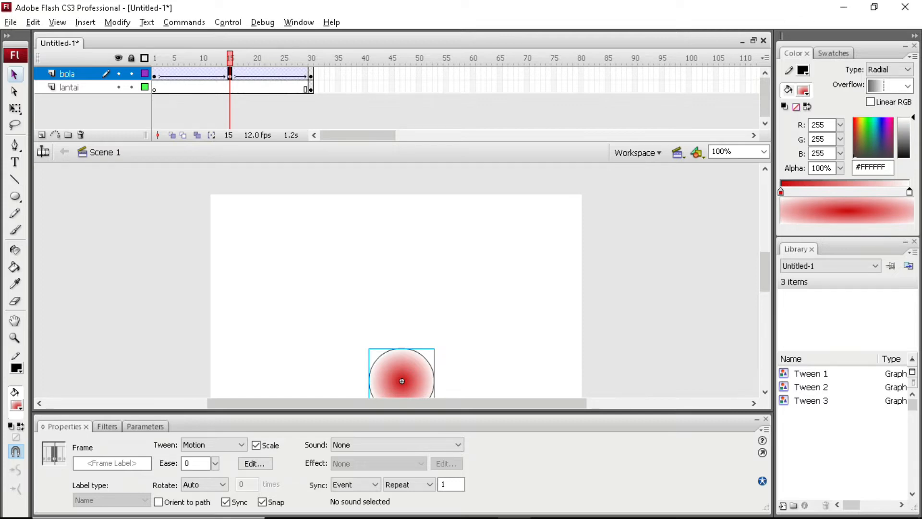
{"action": "left_click", "coordinate": [499, 297]}
{"action": "scroll", "coordinate": [396, 281], "scroll_direction": "down", "scroll_amount": 3}
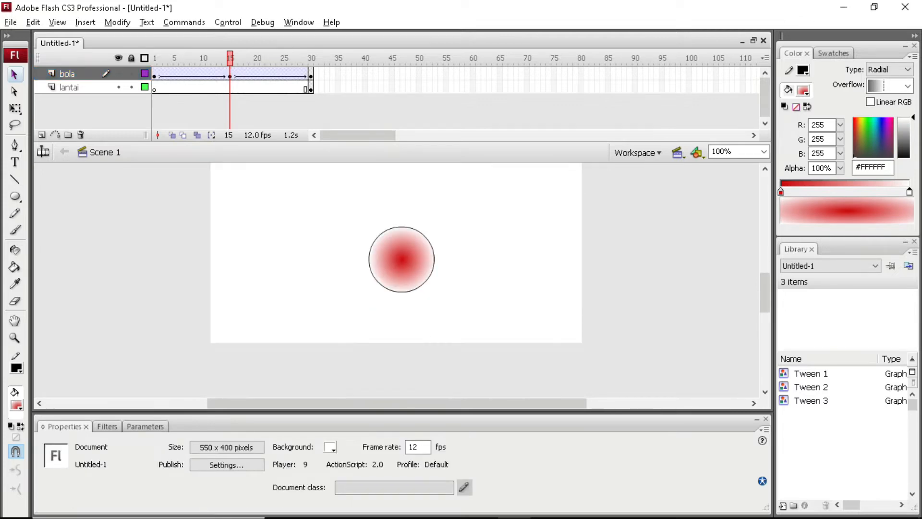
{"action": "scroll", "coordinate": [396, 281], "scroll_direction": "up", "scroll_amount": 2}
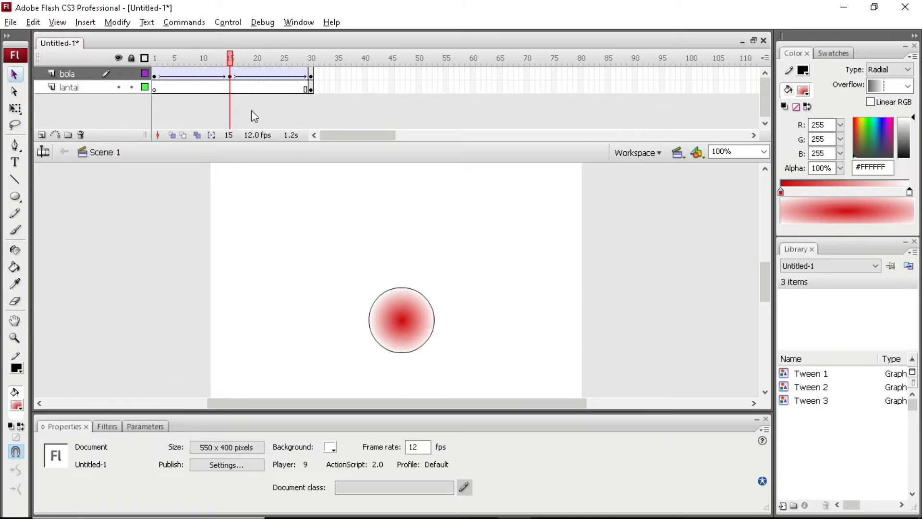
{"action": "key", "text": "ctrl+Return"}
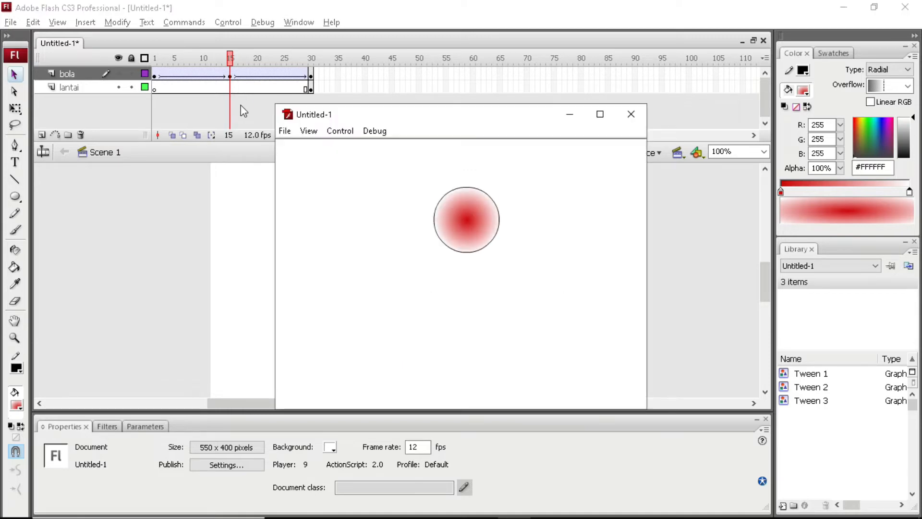
{"action": "left_click", "coordinate": [632, 114]}
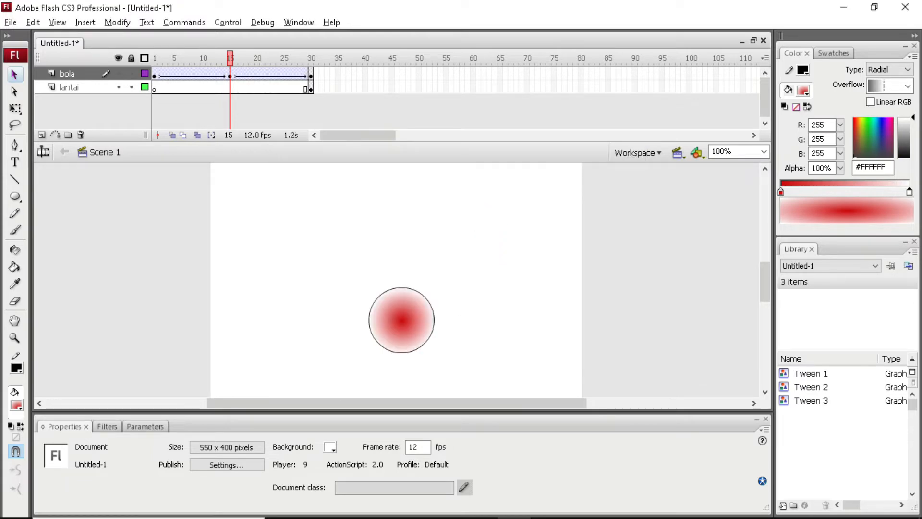
Step: Copy the floor from frame 30 of the lantai layer into frame 1, placing it at about X 61, Y 310.5
{"action": "left_click", "coordinate": [311, 87]}
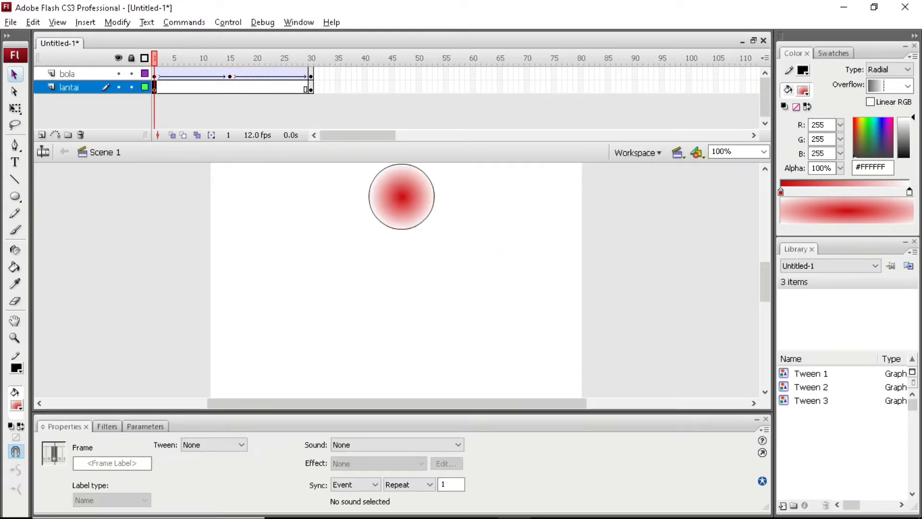
{"action": "key", "text": "ctrl+shift+v"}
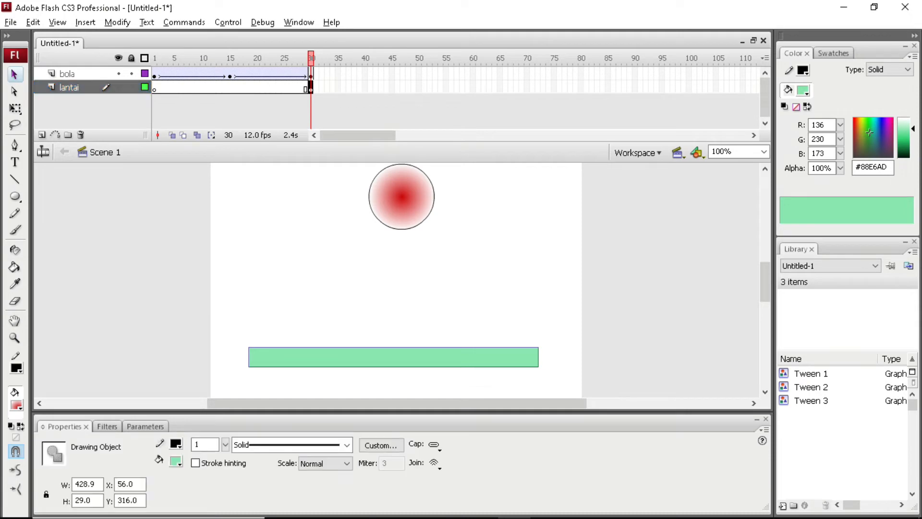
{"action": "left_click", "coordinate": [154, 87]}
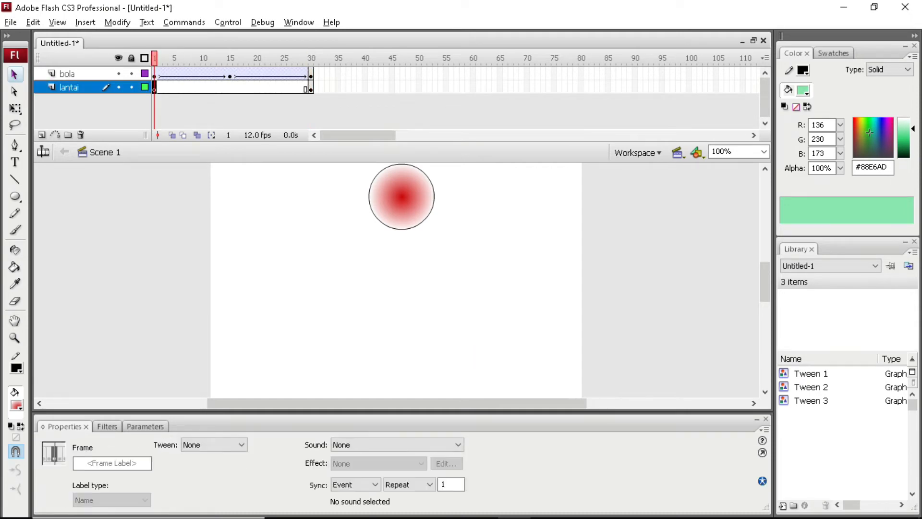
{"action": "left_click", "coordinate": [398, 288]}
{"action": "key", "text": "ctrl+v"}
{"action": "left_click_drag", "start_coordinate": [396, 280], "coordinate": [409, 354]}
{"action": "scroll", "coordinate": [397, 288], "scroll_direction": "down", "scroll_amount": 2}
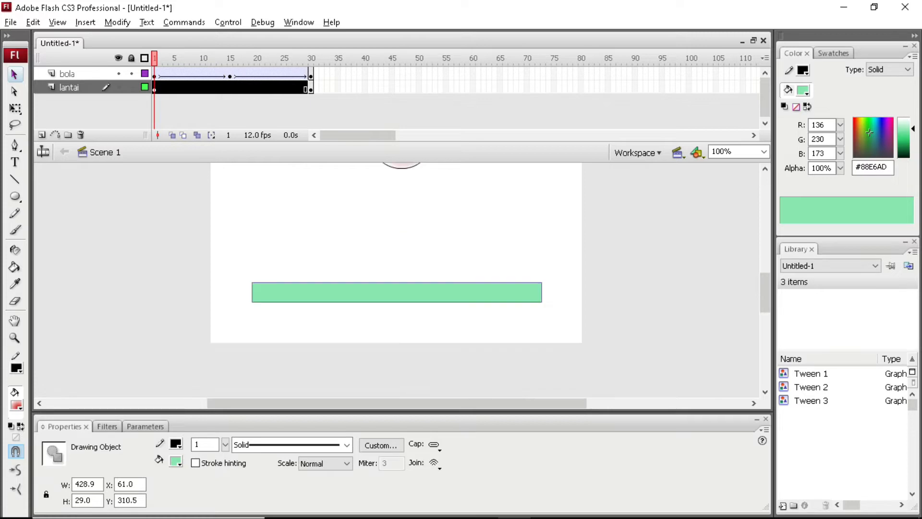
Step: Compare the floor at frames 30 and 1, then test the movie with the floor included
{"action": "left_click", "coordinate": [311, 88]}
{"action": "left_click", "coordinate": [155, 89]}
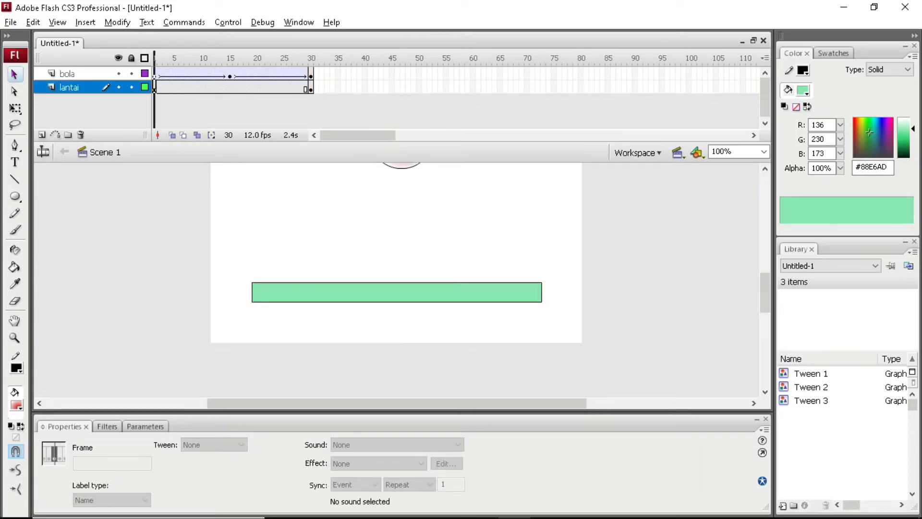
{"action": "left_click", "coordinate": [336, 230]}
{"action": "key", "text": "ctrl+Return"}
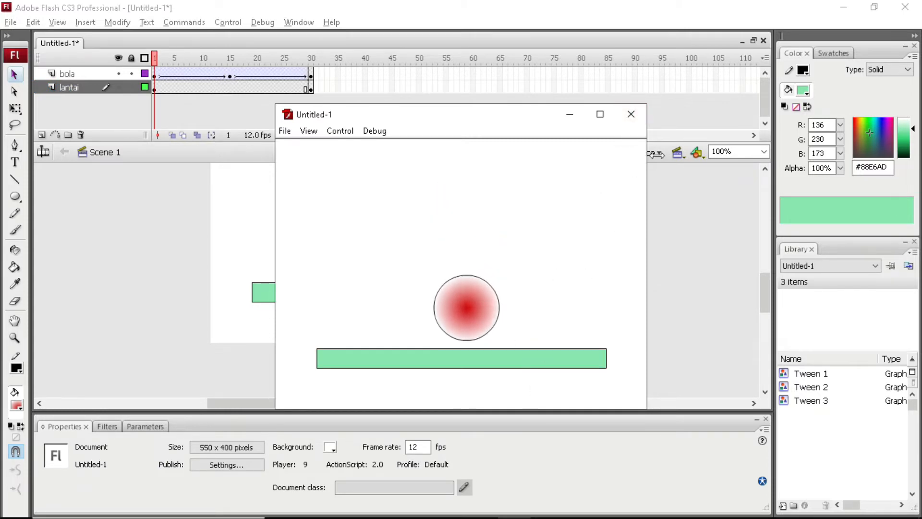
{"action": "left_click", "coordinate": [631, 114]}
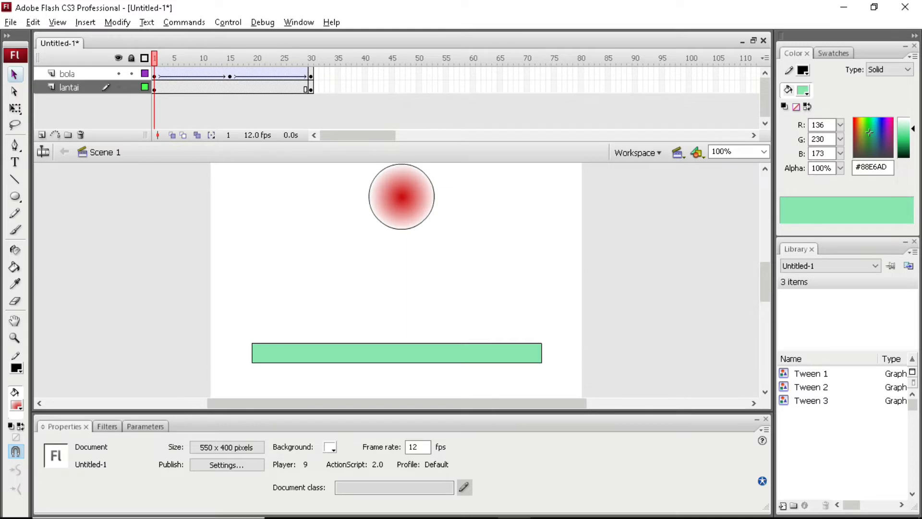
Step: Move the ball at frame 15 up to about Y 264 so it rests on the floor
{"action": "left_click", "coordinate": [230, 74]}
{"action": "left_click_drag", "start_coordinate": [402, 320], "coordinate": [402, 312]}
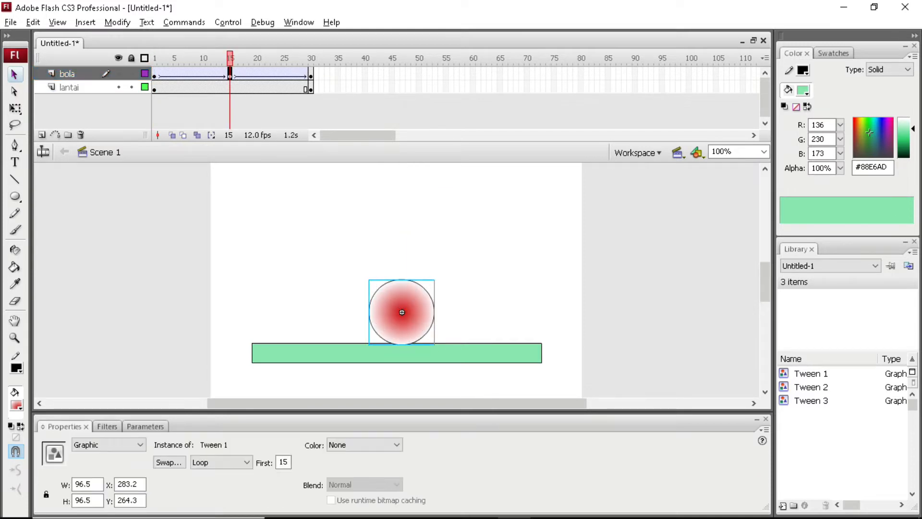
{"action": "left_click", "coordinate": [571, 298]}
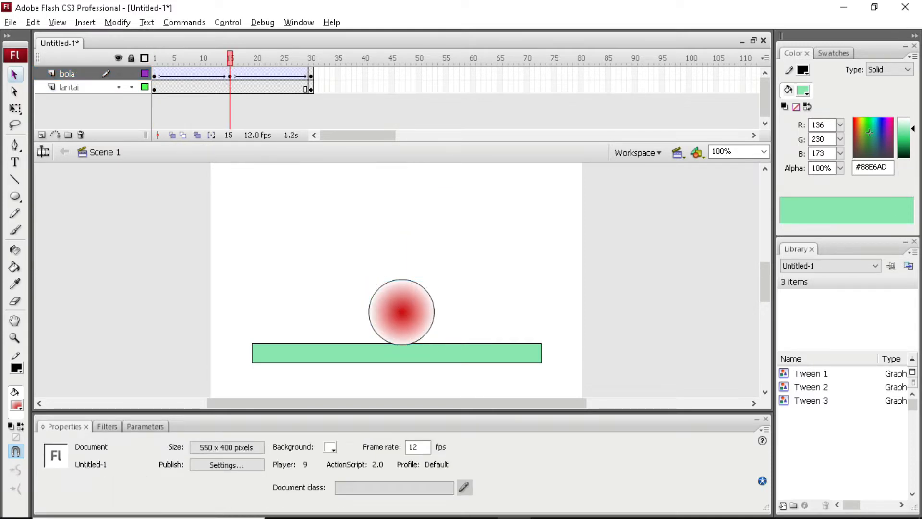
Step: Test the movie to check the bounce, then inspect the floor at frames 1 and 30
{"action": "key", "text": "ctrl+Return"}
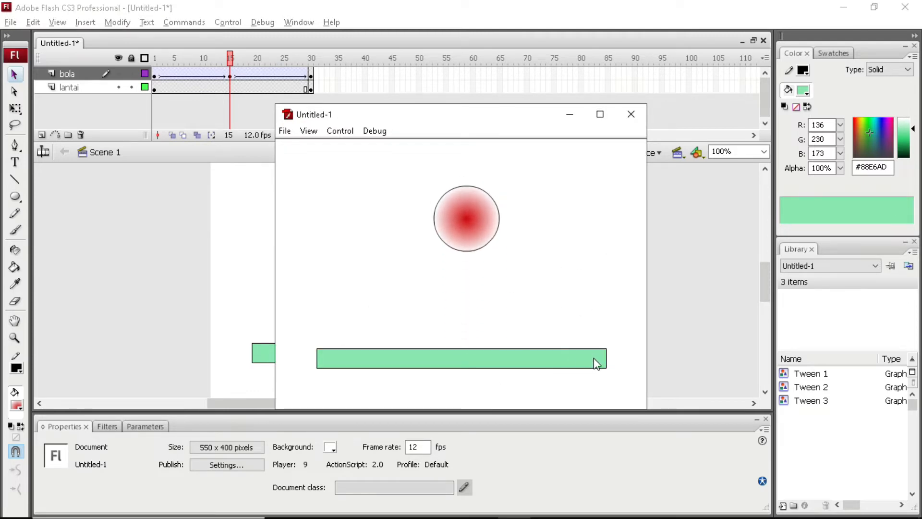
{"action": "left_click", "coordinate": [631, 116]}
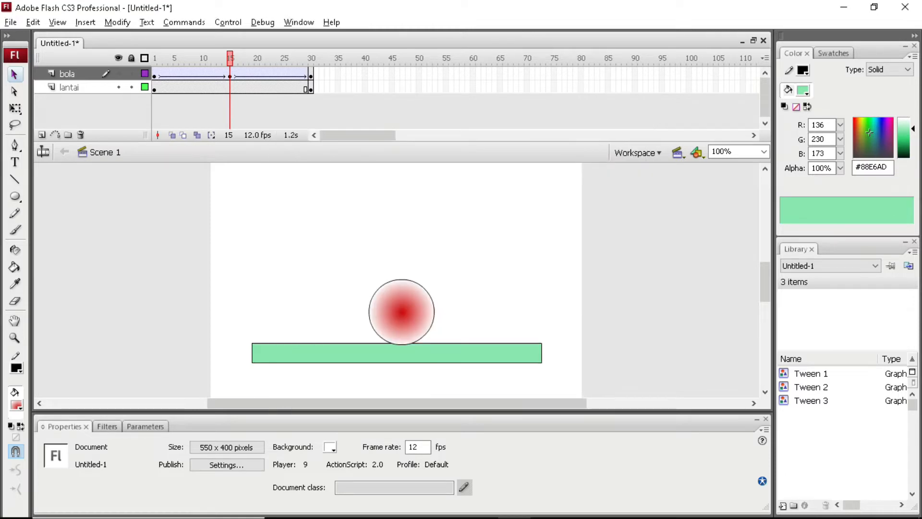
{"action": "left_click", "coordinate": [154, 87]}
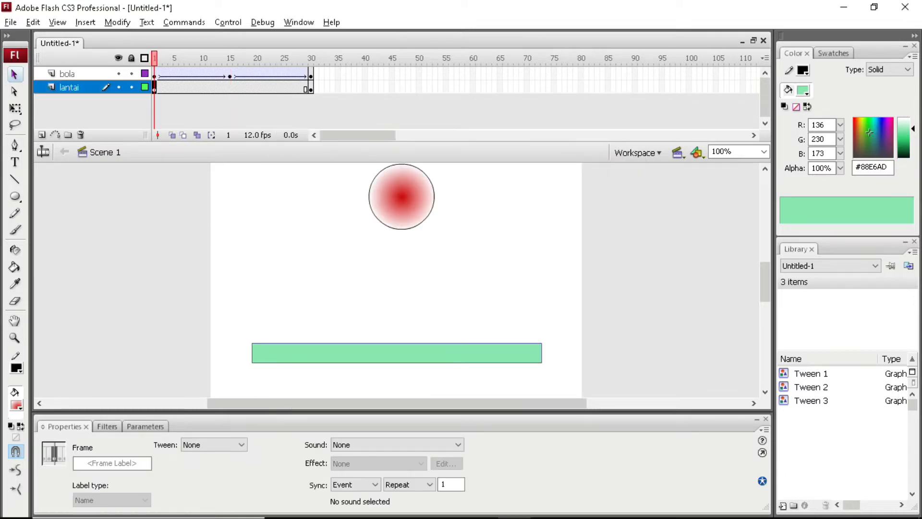
{"action": "left_click", "coordinate": [310, 87]}
Step: Read the module's instruction on importing a sound file in the browser, then return to Flash and hide the library
{"action": "key", "text": "alt+Tab"}
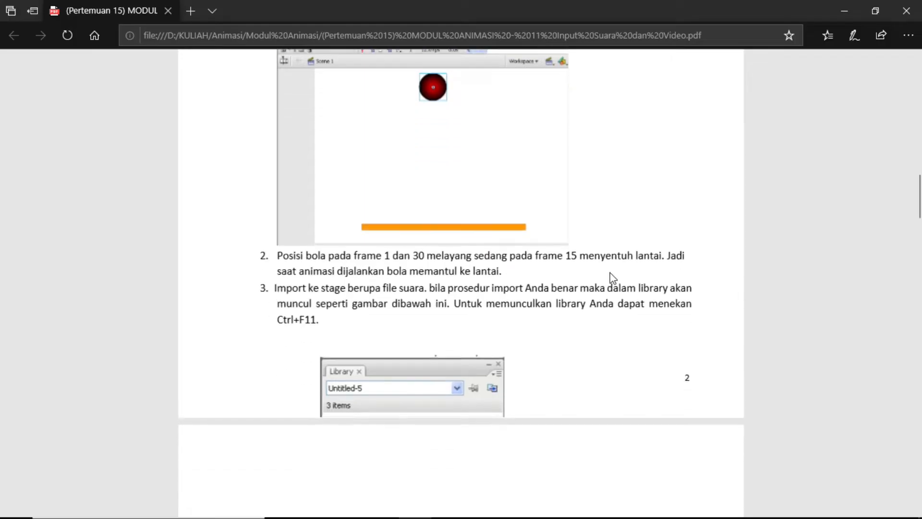
{"action": "scroll", "coordinate": [612, 278], "scroll_direction": "down", "scroll_amount": 1}
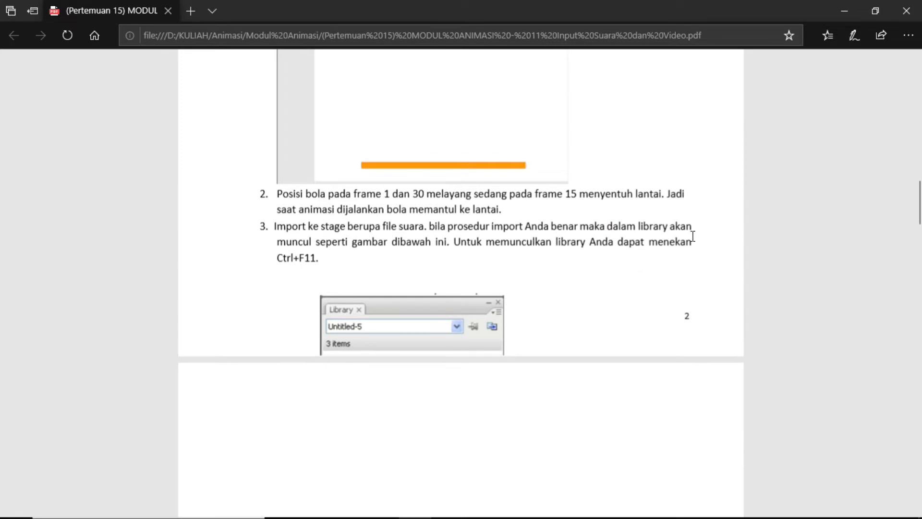
{"action": "scroll", "coordinate": [349, 273], "scroll_direction": "down", "scroll_amount": 1}
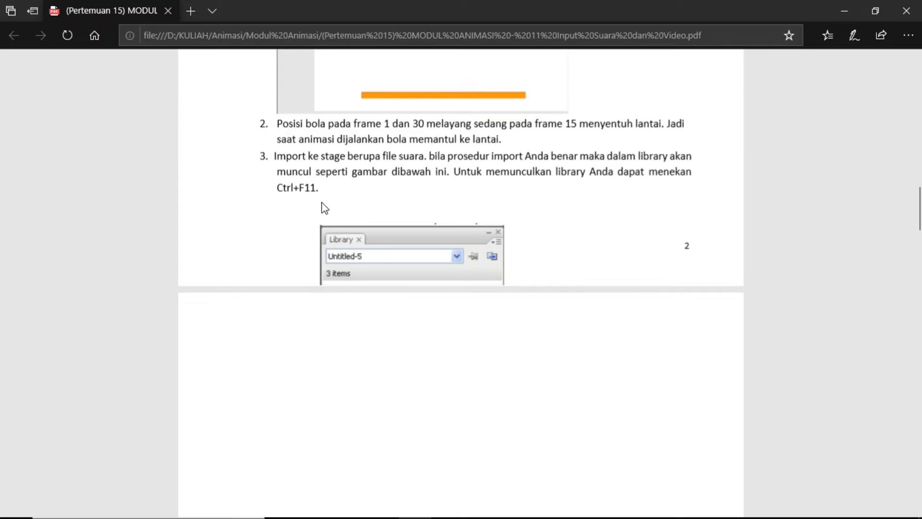
{"action": "scroll", "coordinate": [330, 200], "scroll_direction": "down", "scroll_amount": 5}
{"action": "key", "text": "alt+Tab"}
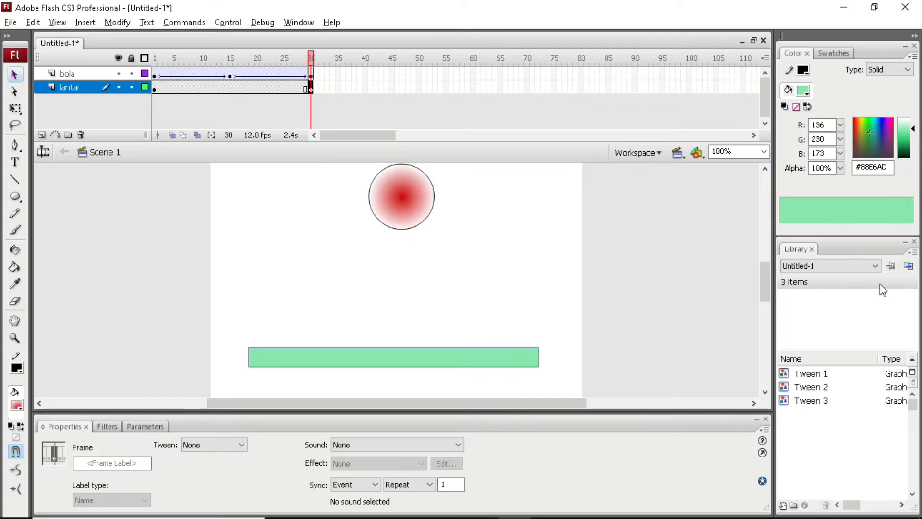
{"action": "key", "text": "ctrl+l"}
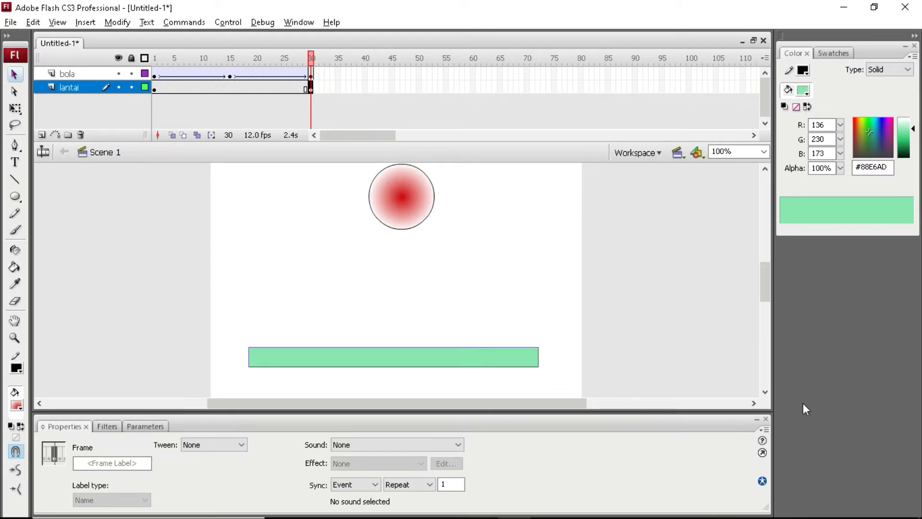
Step: Show the document's library again
{"action": "key", "text": "ctrl+l"}
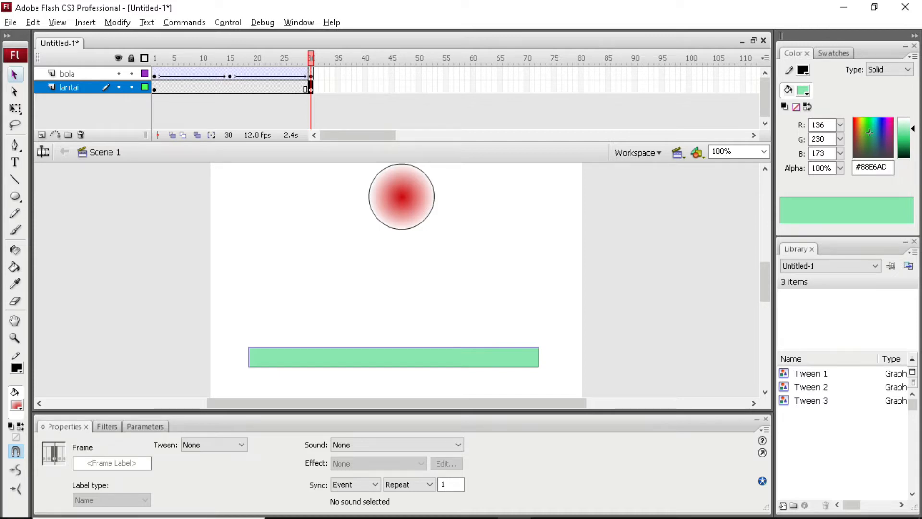
{"action": "left_click", "coordinate": [11, 22]}
{"action": "left_click", "coordinate": [113, 147]}
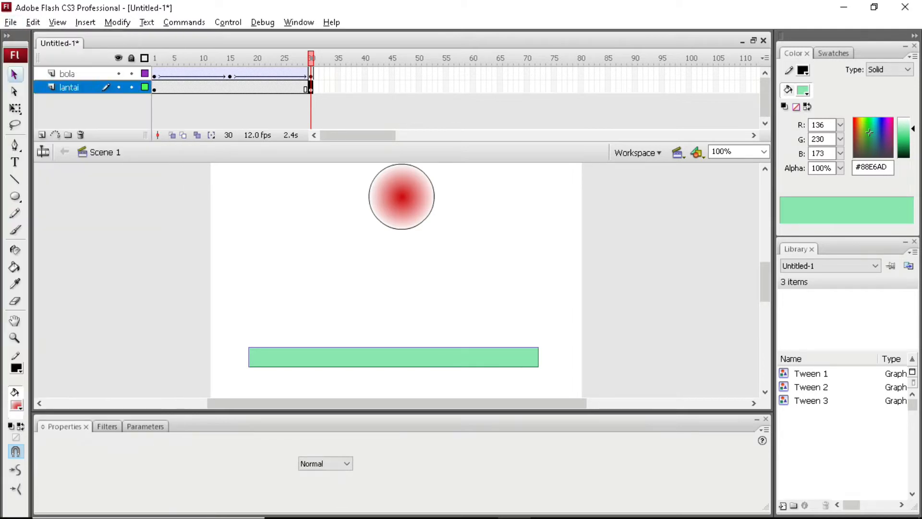
{"action": "left_click", "coordinate": [10, 23]}
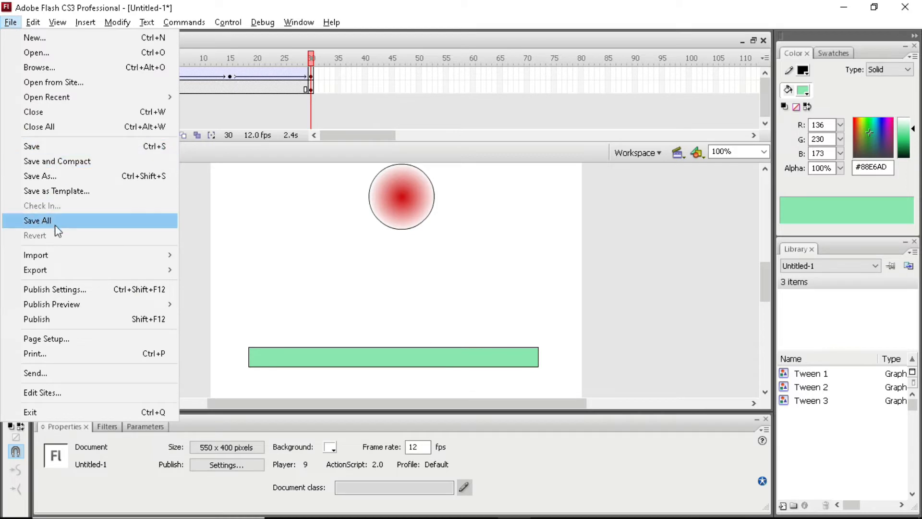
{"action": "left_click", "coordinate": [8, 24]}
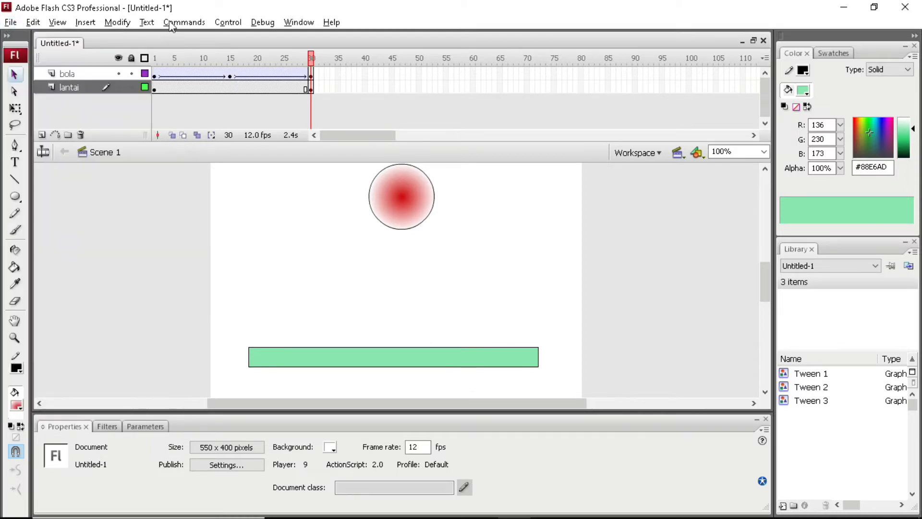
Step: Try to import the MP3 file BOINK SOUND EFFECT (online-audio-converter.com) from the Animasi folder into the library
{"action": "left_click", "coordinate": [17, 22]}
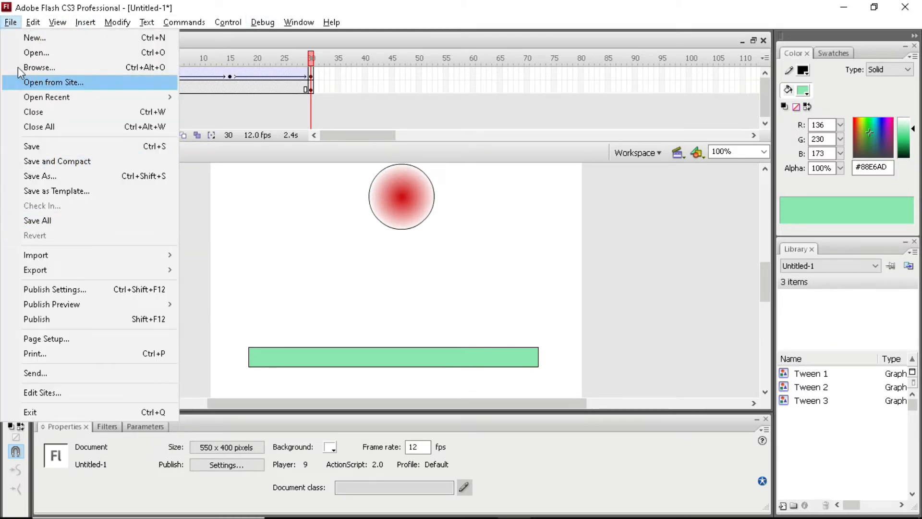
{"action": "mouse_move", "coordinate": [65, 258]}
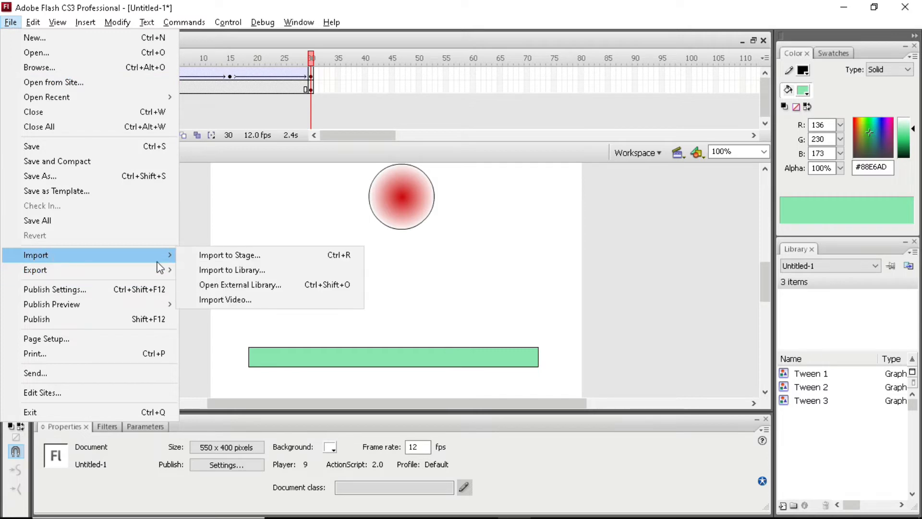
{"action": "left_click", "coordinate": [223, 270]}
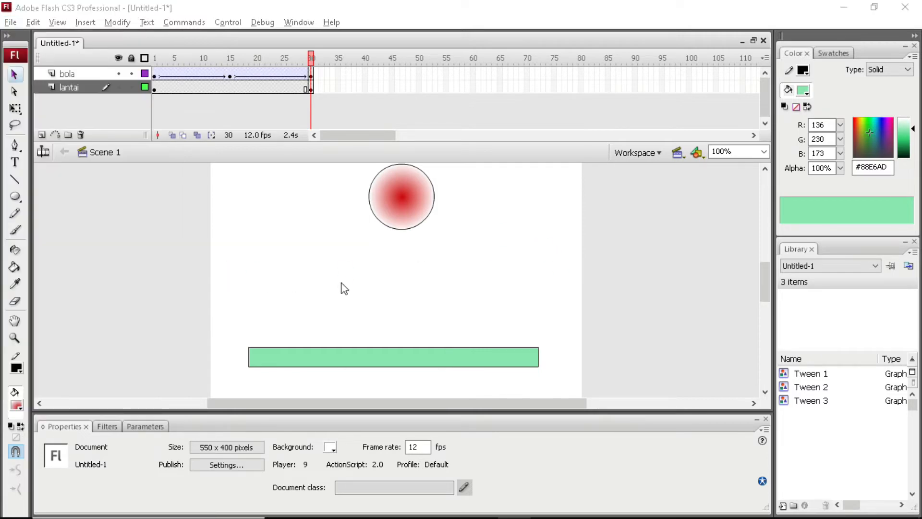
{"action": "scroll", "coordinate": [285, 202], "scroll_direction": "down", "scroll_amount": 5}
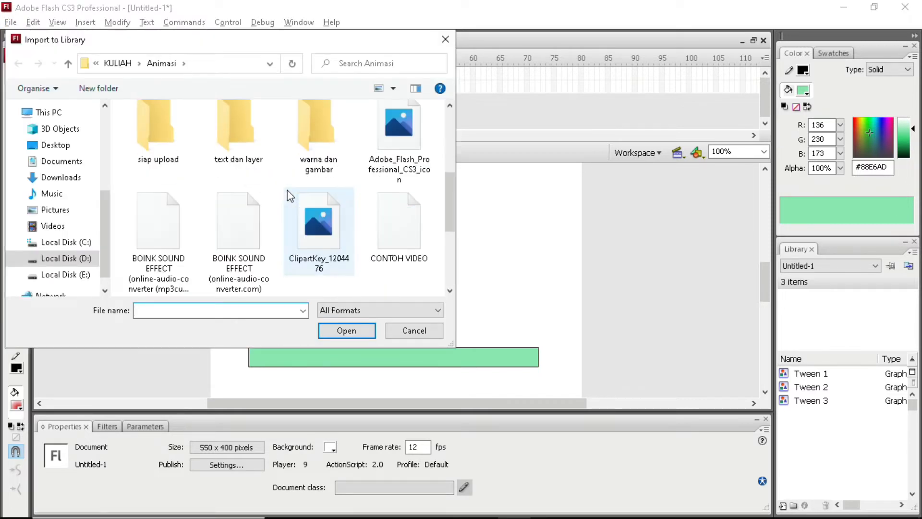
{"action": "scroll", "coordinate": [290, 194], "scroll_direction": "up", "scroll_amount": 5}
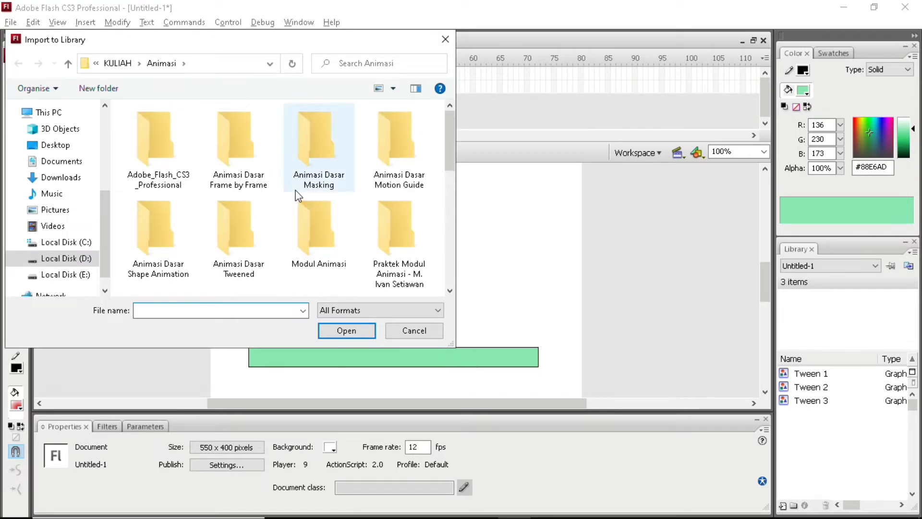
{"action": "scroll", "coordinate": [307, 198], "scroll_direction": "down", "scroll_amount": 1}
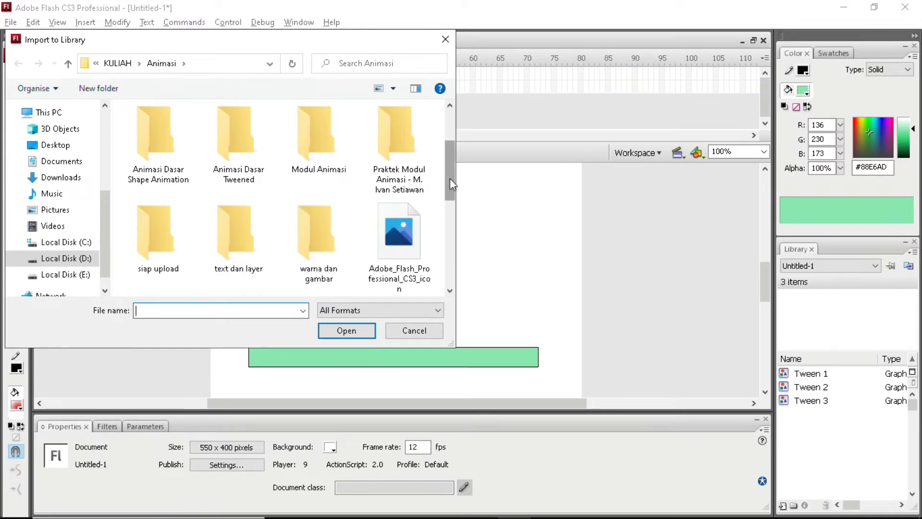
{"action": "left_click_drag", "start_coordinate": [450, 180], "coordinate": [441, 211]}
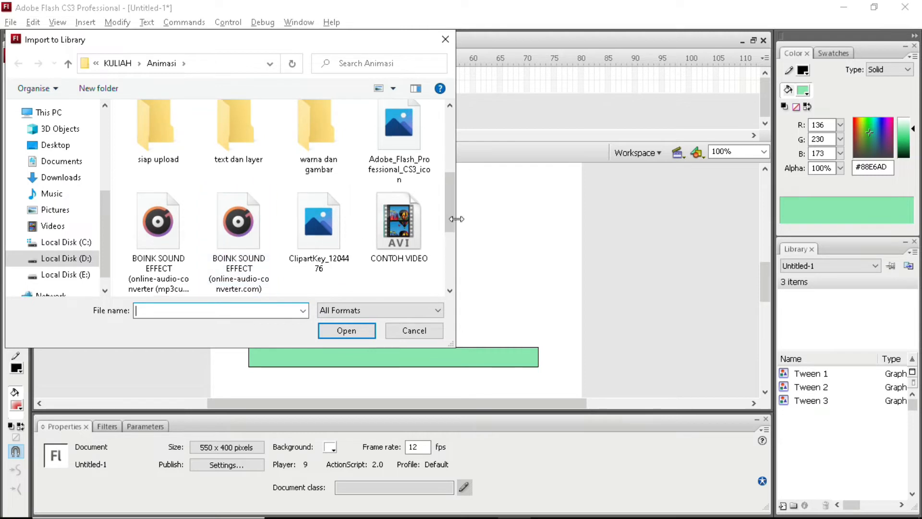
{"action": "scroll", "coordinate": [317, 206], "scroll_direction": "down", "scroll_amount": 1}
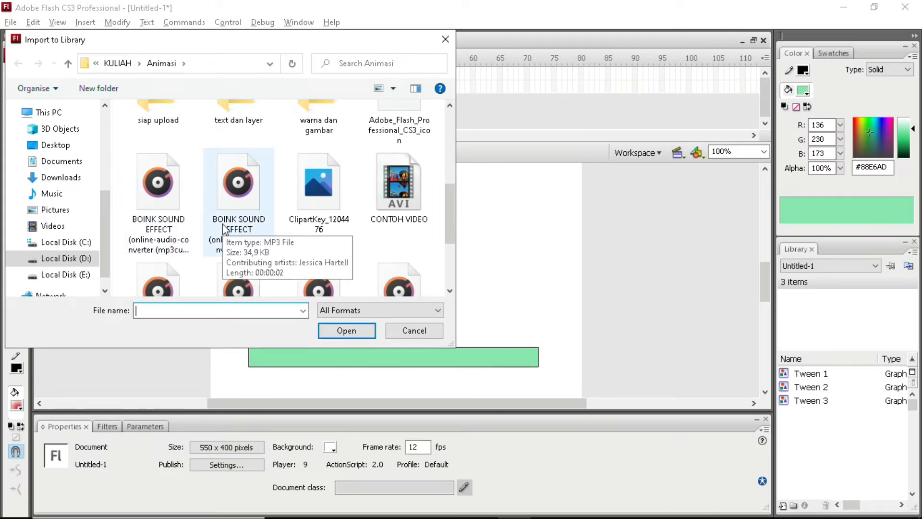
{"action": "left_click", "coordinate": [248, 230]}
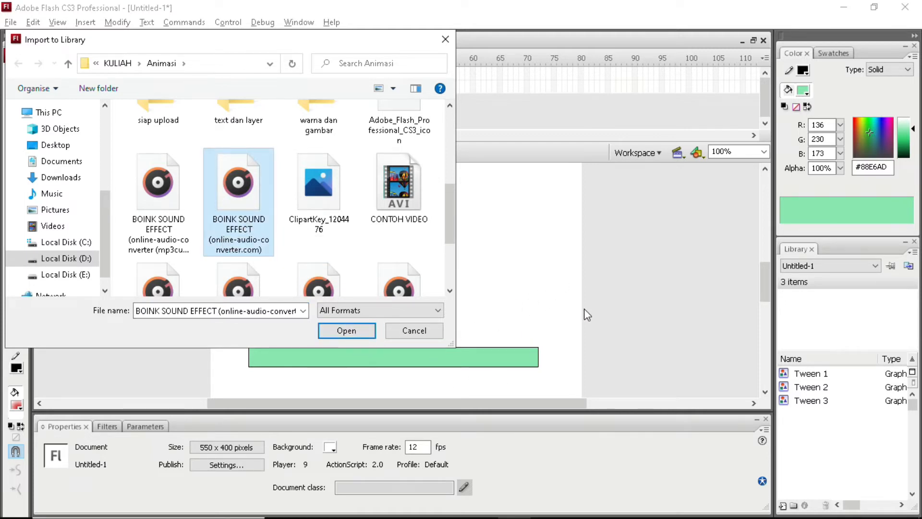
{"action": "left_click", "coordinate": [348, 332]}
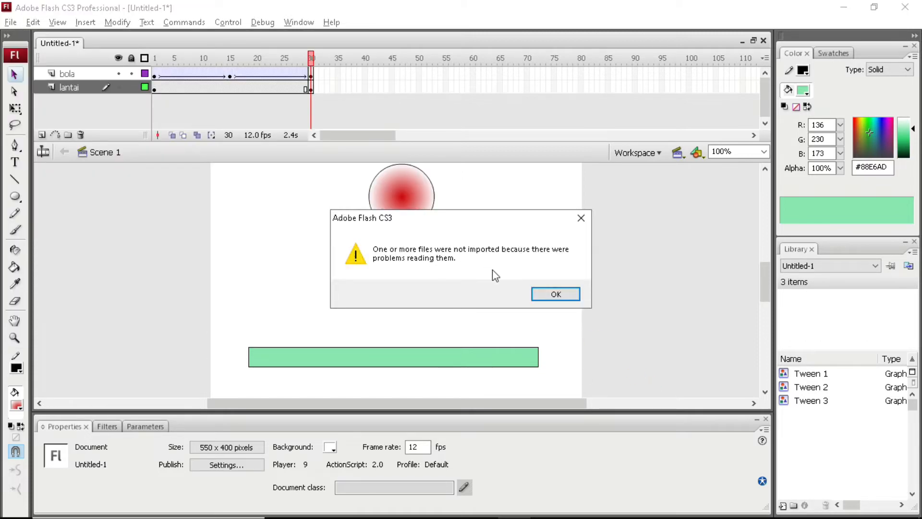
{"action": "left_click", "coordinate": [555, 295]}
Step: Switch to File Explorer, import the WAV file BOINK SOUND EFFECT (online-audio-converter (mp3cut.net) from the Animasi folder into Flash, and select it in the library
{"action": "key", "text": "alt+Tab"}
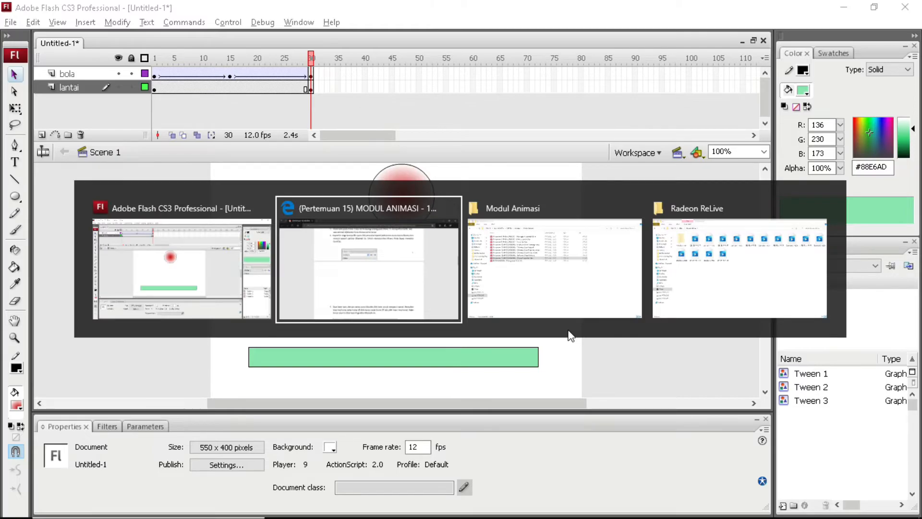
{"action": "left_click", "coordinate": [552, 317]}
{"action": "left_click", "coordinate": [63, 44]}
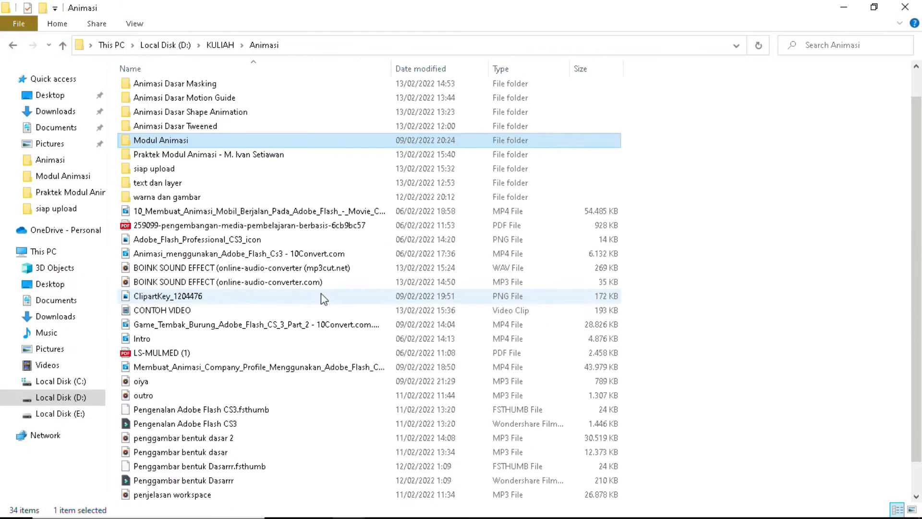
{"action": "left_click", "coordinate": [215, 269]}
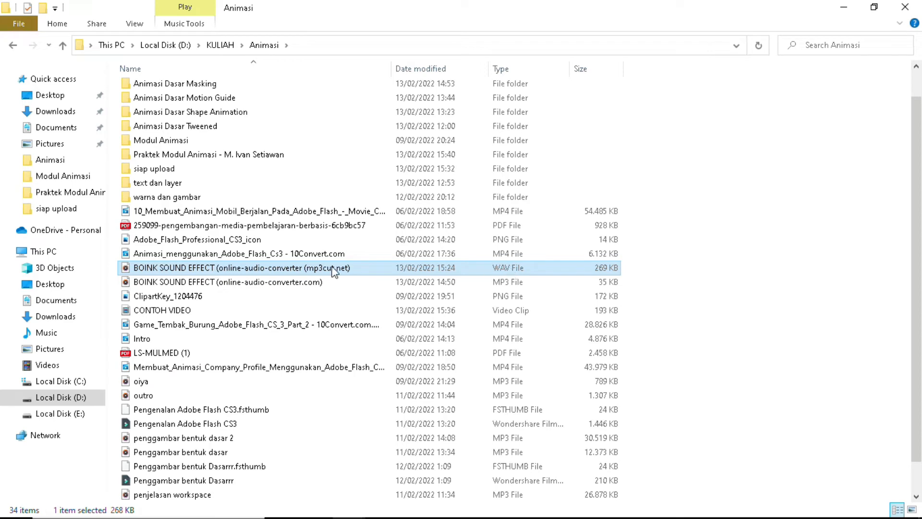
{"action": "left_click_drag", "start_coordinate": [334, 272], "coordinate": [400, 292]}
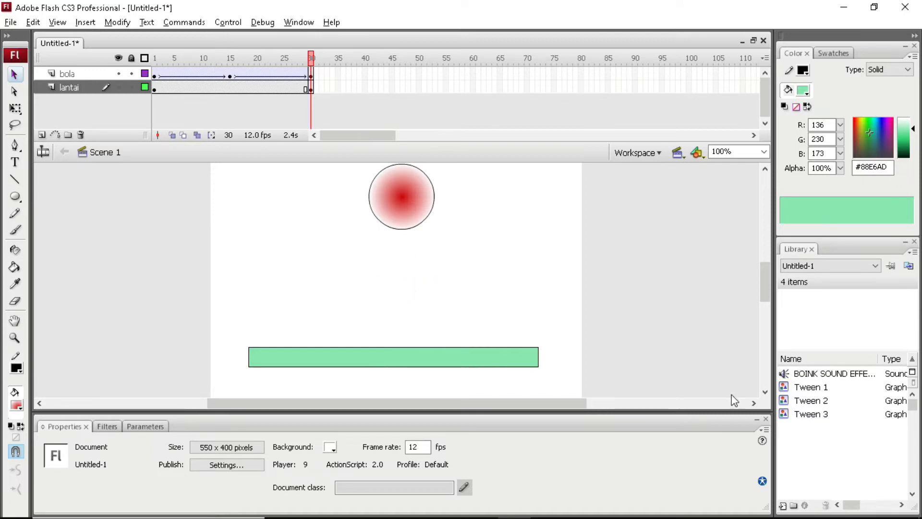
{"action": "key", "text": "alt+Tab"}
{"action": "key", "text": "alt+Tab"}
{"action": "key", "text": "alt+Tab"}
{"action": "left_click", "coordinate": [827, 378]}
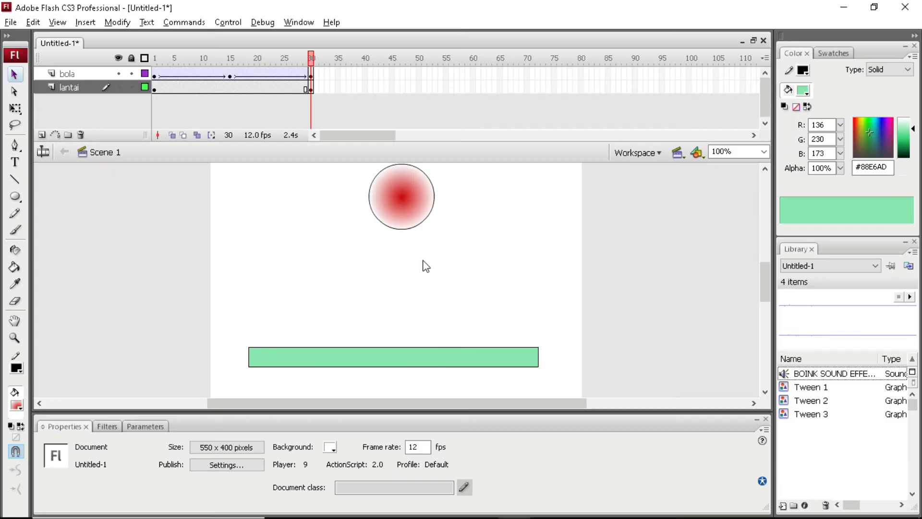
Step: Read the module's step 4 on creating the suara layer in the browser, then return to Flash
{"action": "key", "text": "alt+Tab"}
{"action": "scroll", "coordinate": [425, 266], "scroll_direction": "down", "scroll_amount": 3}
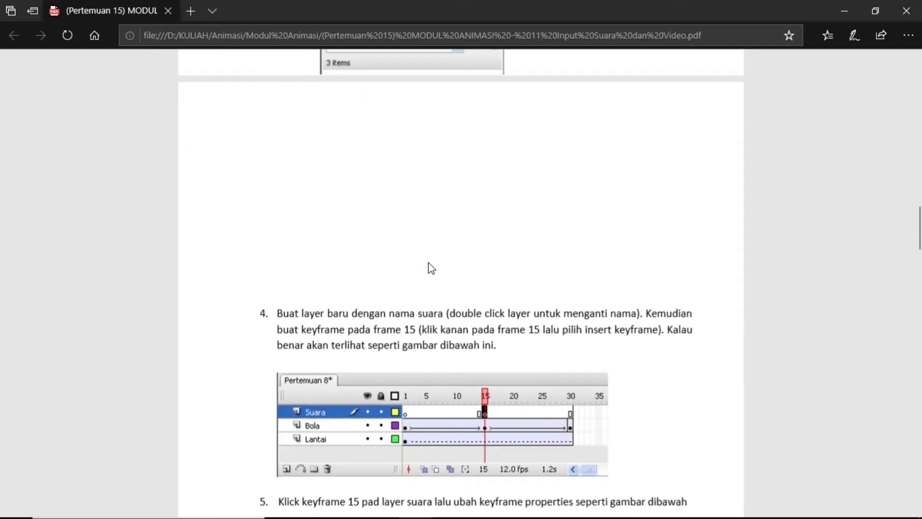
{"action": "scroll", "coordinate": [431, 268], "scroll_direction": "down", "scroll_amount": 3}
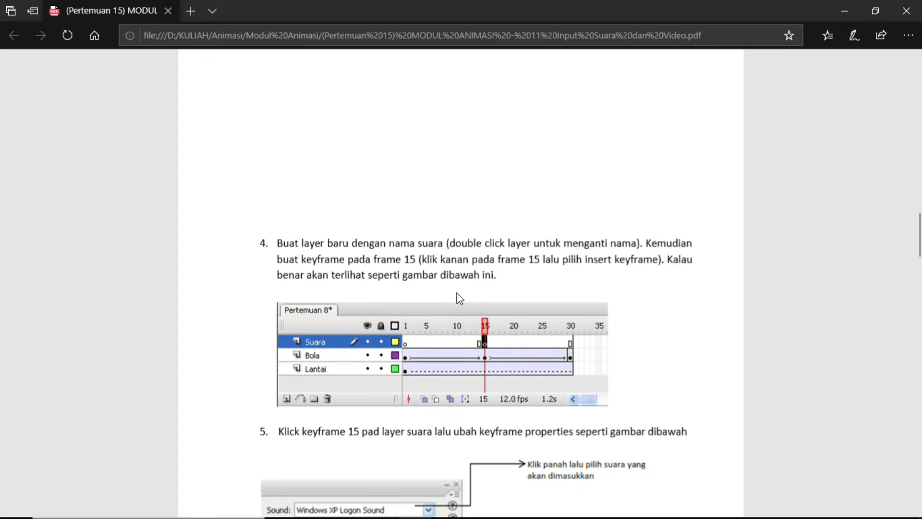
{"action": "scroll", "coordinate": [482, 300], "scroll_direction": "up", "scroll_amount": 1}
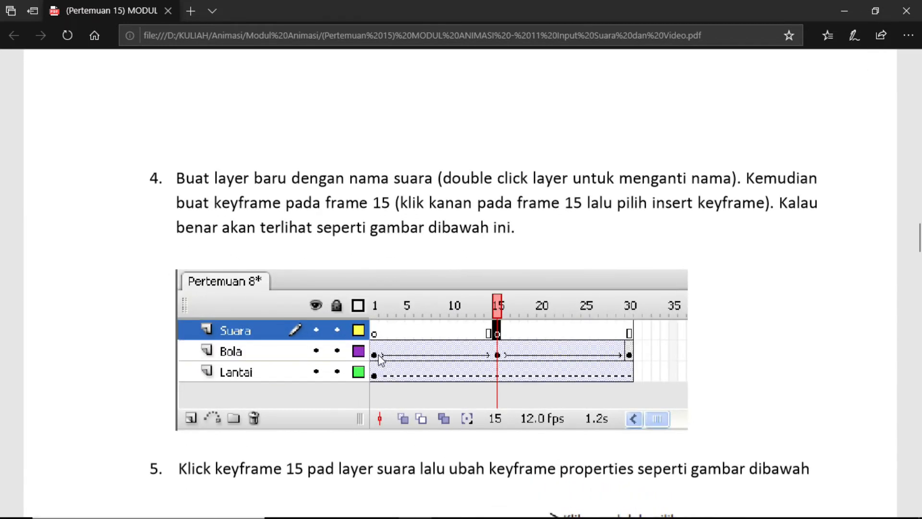
{"action": "scroll", "coordinate": [385, 350], "scroll_direction": "down", "scroll_amount": 1}
{"action": "key", "text": "alt+Tab"}
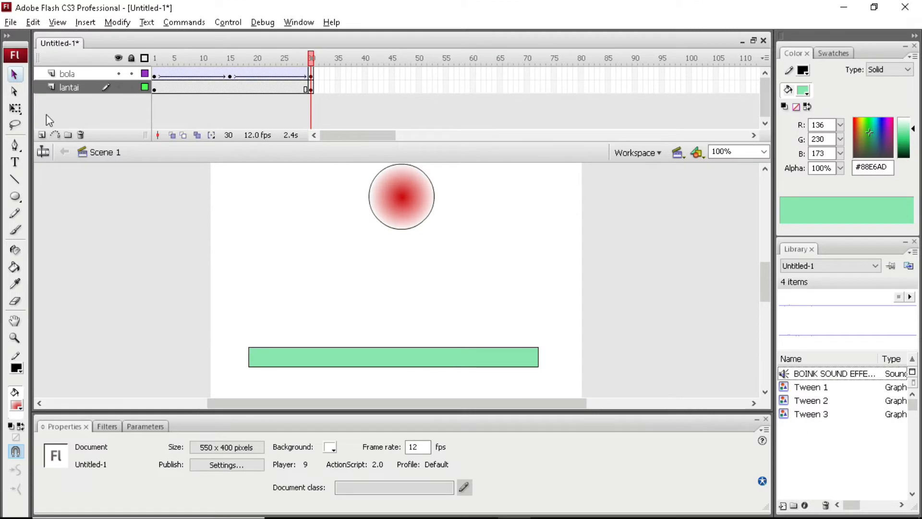
Step: Add a new layer above the bola layer and name it suara
{"action": "left_click", "coordinate": [41, 134]}
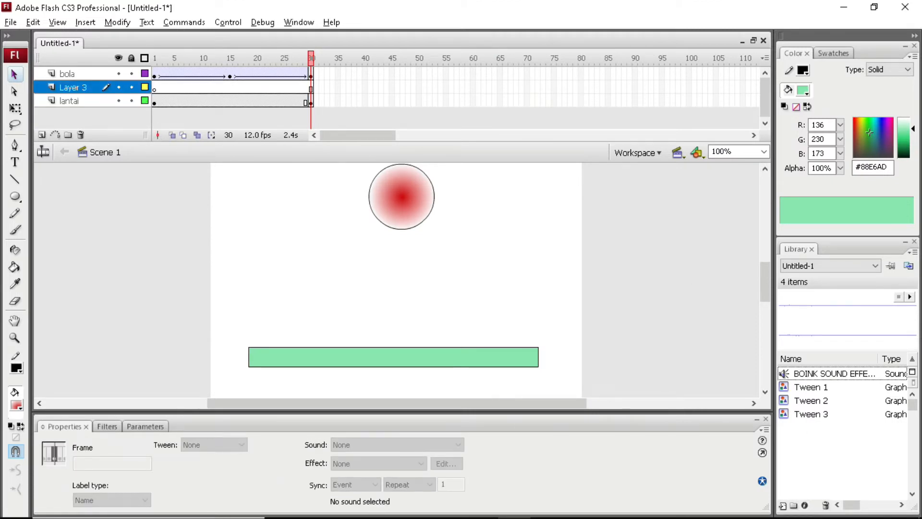
{"action": "left_click", "coordinate": [81, 135]}
{"action": "left_click", "coordinate": [73, 74]}
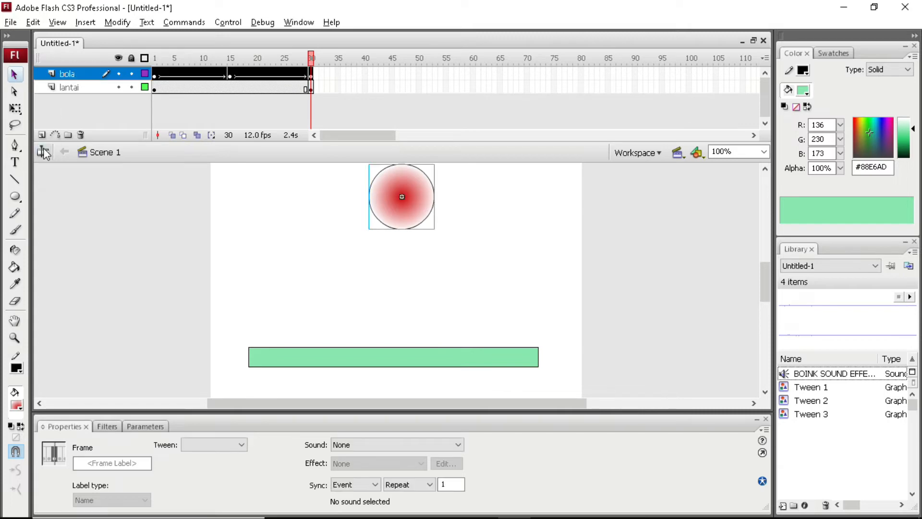
{"action": "left_click", "coordinate": [41, 134]}
{"action": "double_click", "coordinate": [73, 74]}
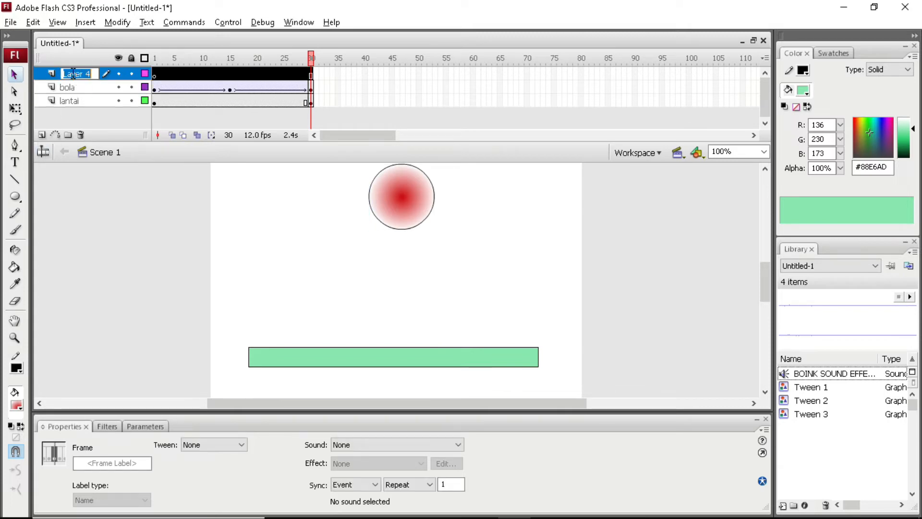
{"action": "left_click", "coordinate": [73, 73]}
{"action": "key", "text": "ctrl+a"}
{"action": "type", "text": "s"}
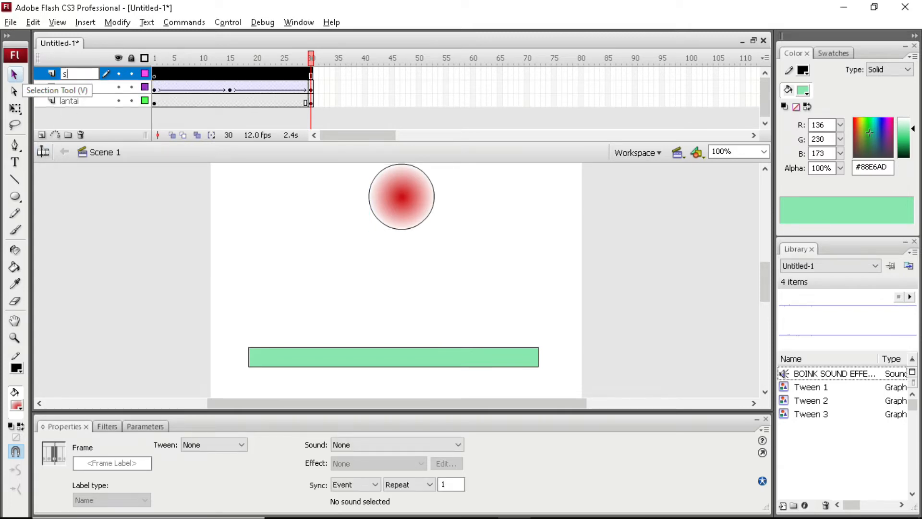
{"action": "type", "text": "uara"}
{"action": "left_click", "coordinate": [144, 244]}
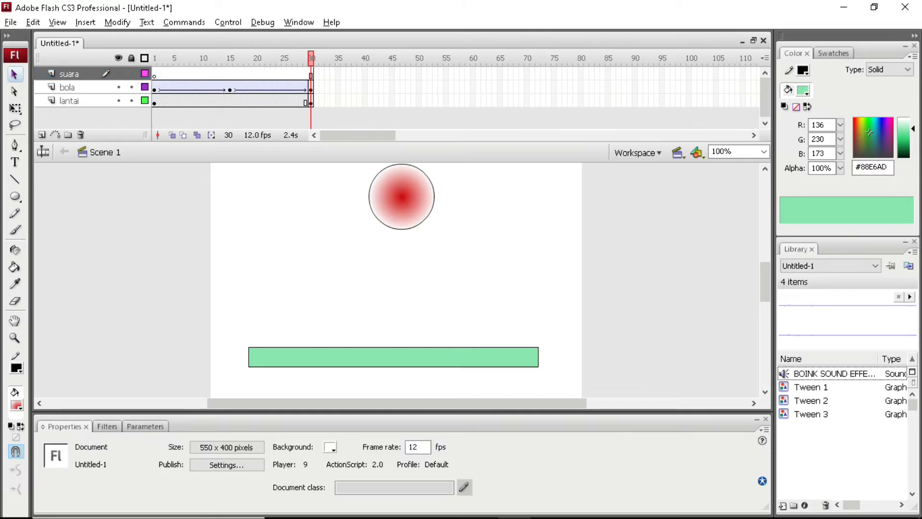
Step: Recheck the module's keyframe instruction, then insert a blank keyframe at frame 15 of the suara layer
{"action": "left_click", "coordinate": [230, 74]}
{"action": "key", "text": "alt+Tab"}
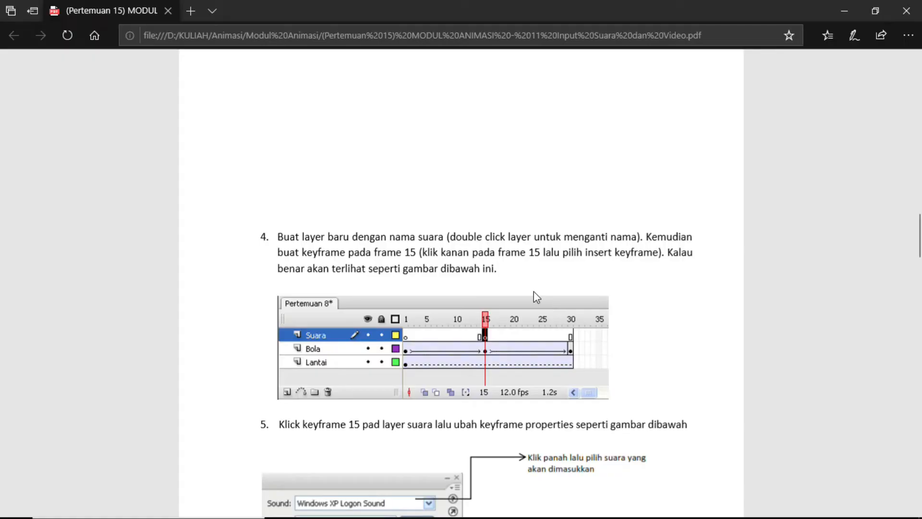
{"action": "scroll", "coordinate": [639, 216], "scroll_direction": "down", "scroll_amount": 2}
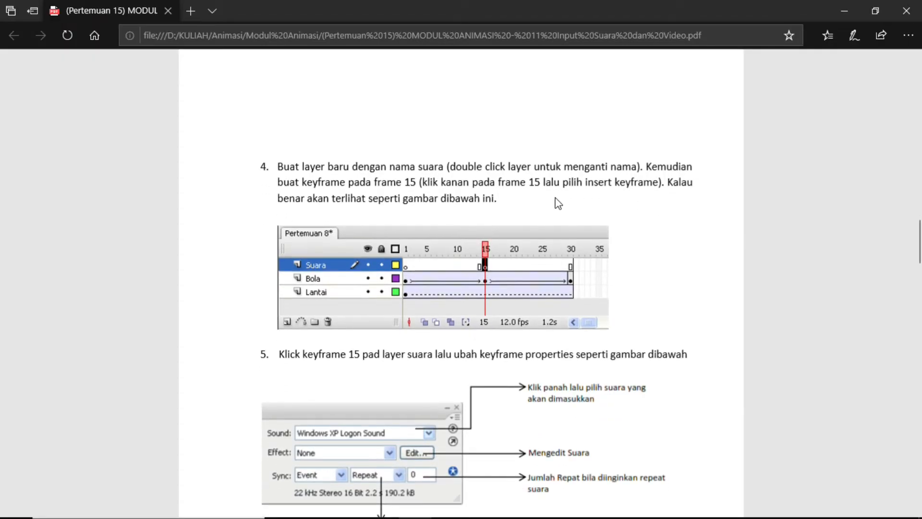
{"action": "key", "text": "alt+Tab"}
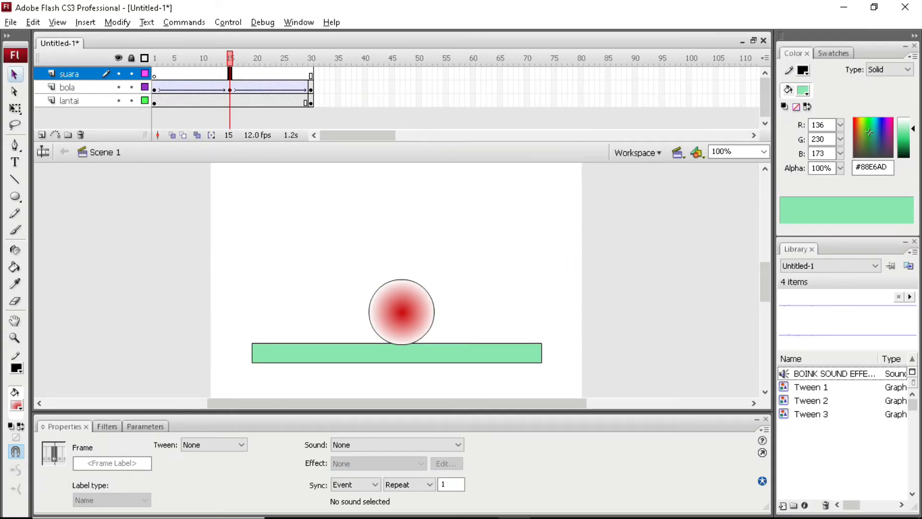
{"action": "right_click", "coordinate": [231, 73]}
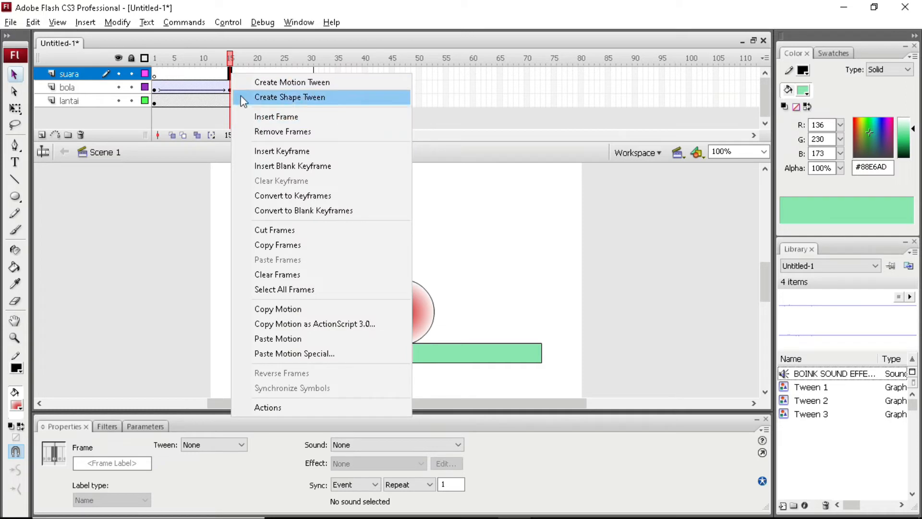
{"action": "left_click", "coordinate": [281, 165]}
{"action": "left_click", "coordinate": [307, 226]}
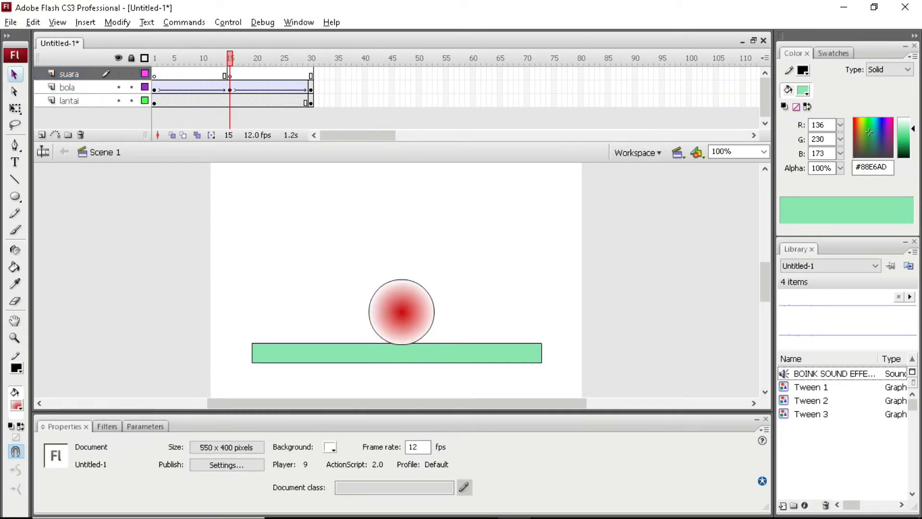
Step: Switch to the browser and read the module's step 5 on setting the sound properties of keyframe 15
{"action": "key", "text": "alt+Tab"}
{"action": "scroll", "coordinate": [365, 238], "scroll_direction": "down", "scroll_amount": 3}
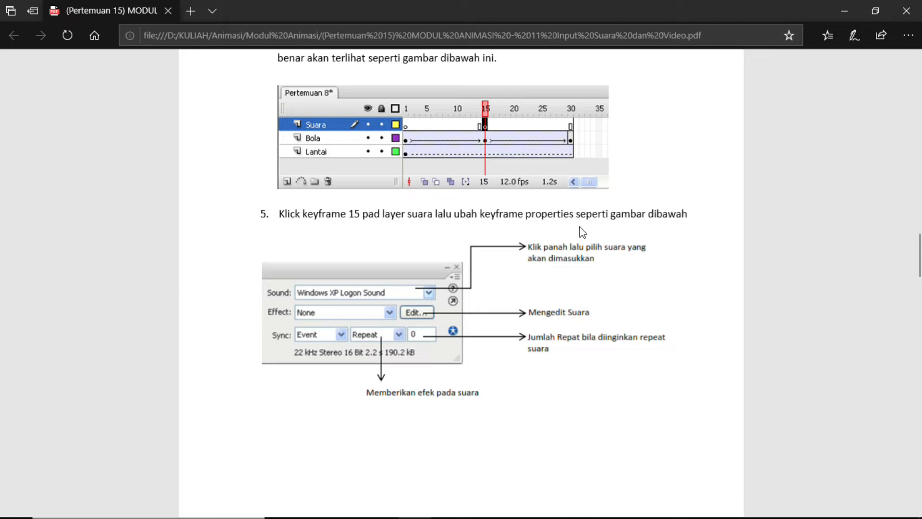
{"action": "scroll", "coordinate": [639, 264], "scroll_direction": "down", "scroll_amount": 3}
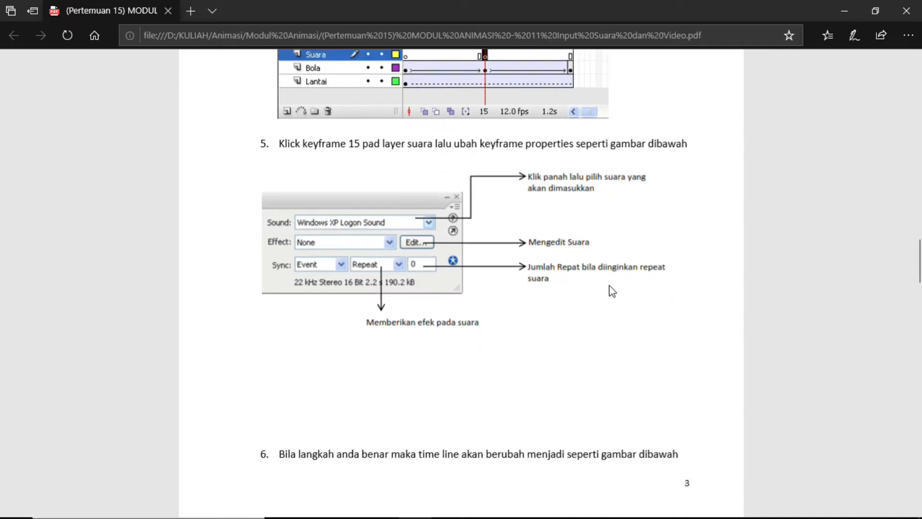
Step: Check the module's step 5 sound settings, then return to Flash and assign BOINK SOUND EFFECT to keyframe 15 of the suara layer
{"action": "scroll", "coordinate": [402, 255], "scroll_direction": "down", "scroll_amount": 12}
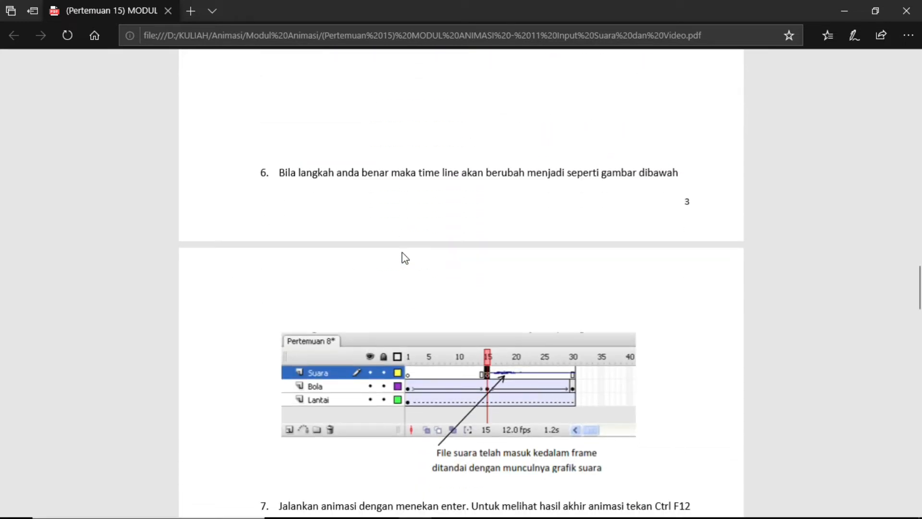
{"action": "scroll", "coordinate": [402, 255], "scroll_direction": "up", "scroll_amount": 12}
{"action": "scroll", "coordinate": [402, 253], "scroll_direction": "up", "scroll_amount": 3}
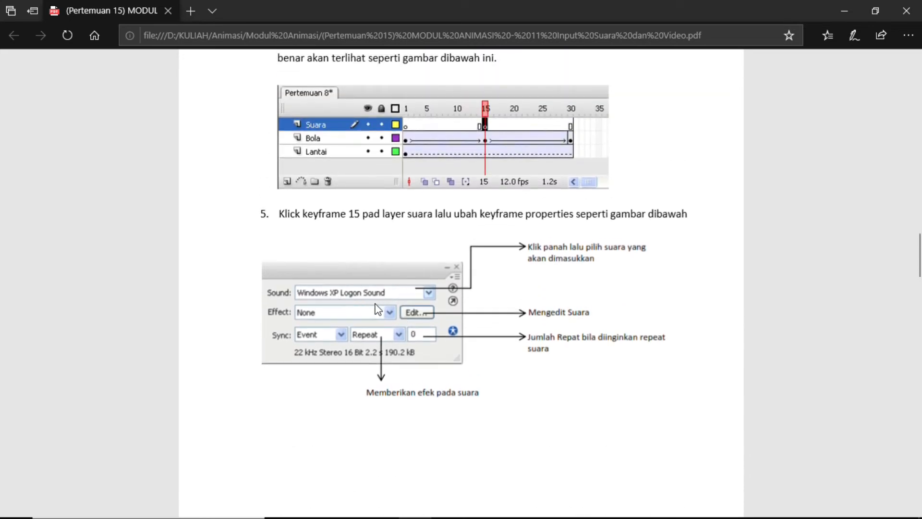
{"action": "key", "text": "alt+Tab"}
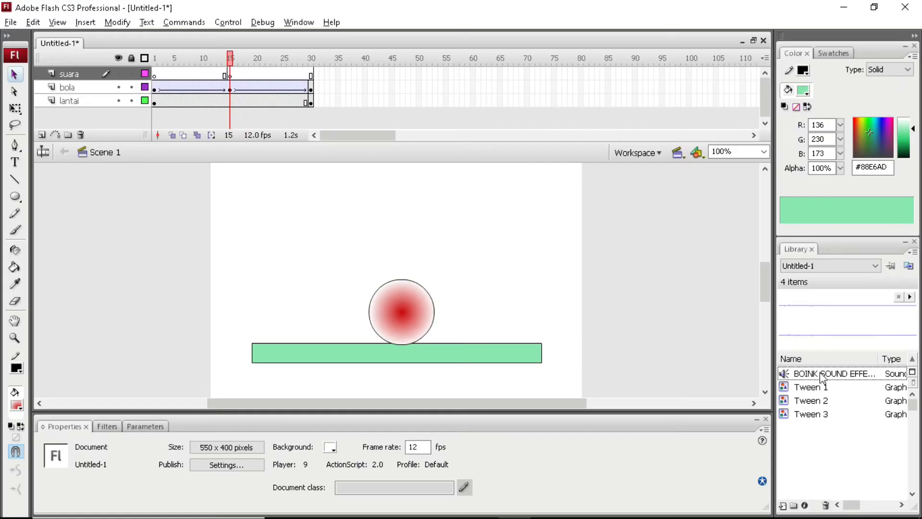
{"action": "left_click", "coordinate": [229, 75]}
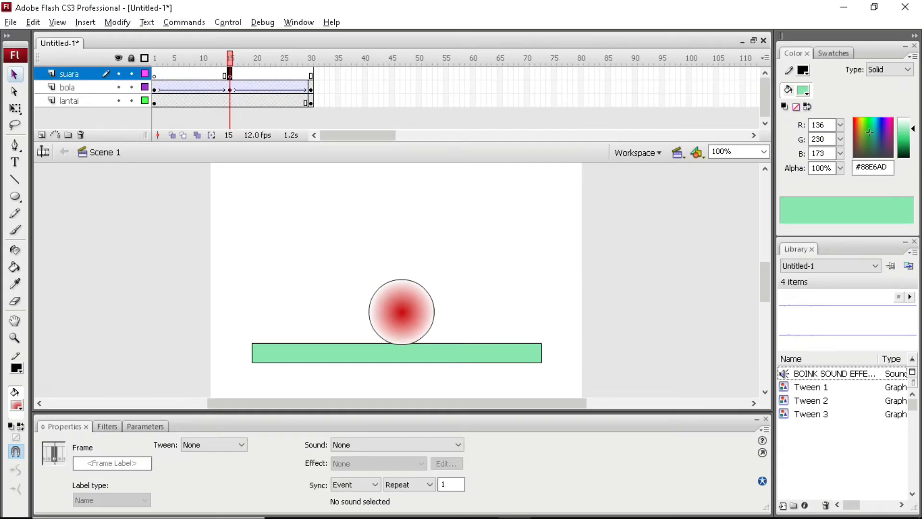
{"action": "left_click", "coordinate": [230, 69]}
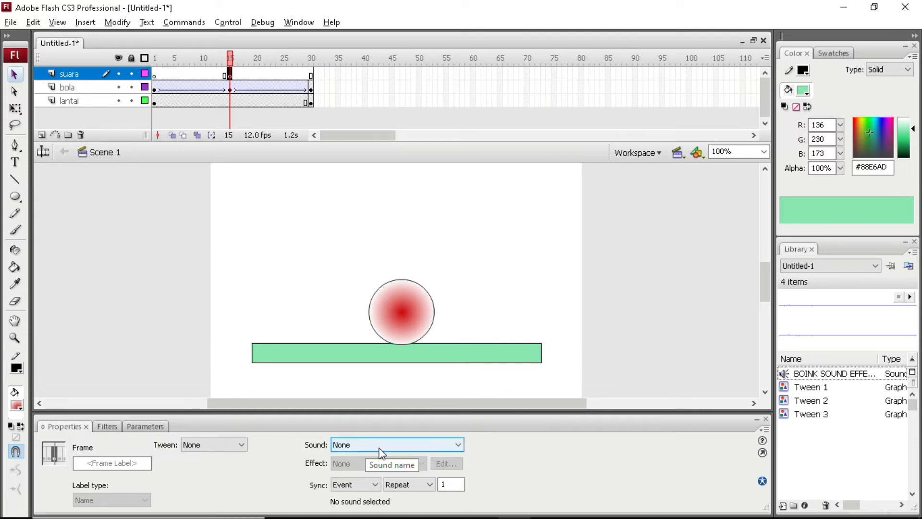
{"action": "left_click", "coordinate": [350, 445]}
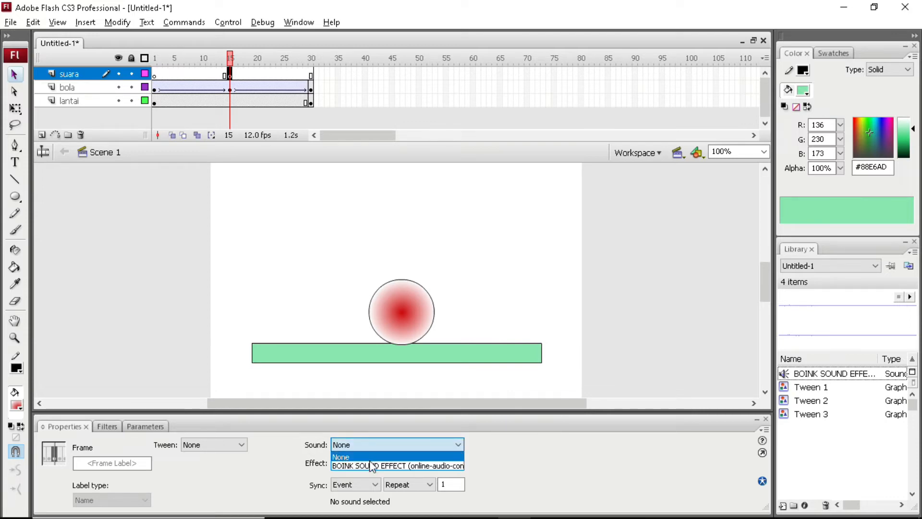
{"action": "left_click", "coordinate": [397, 466]}
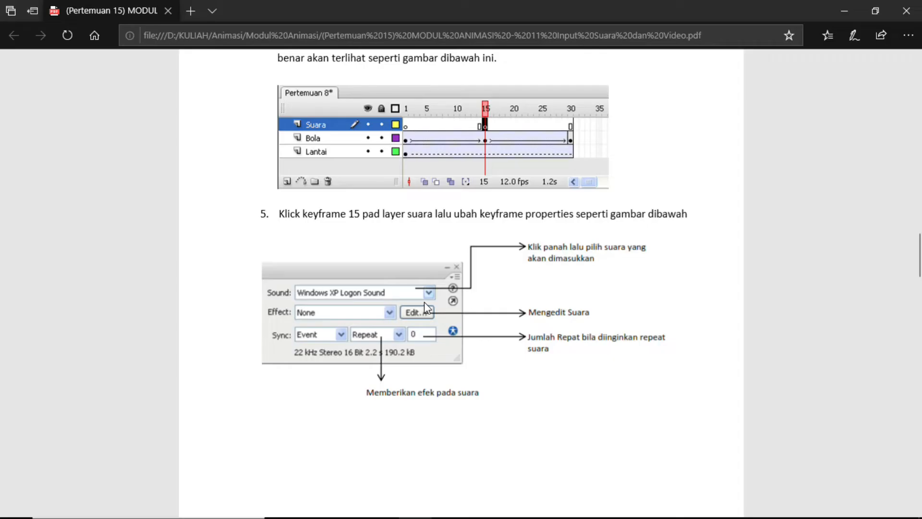
Step: Switch to the browser and read the module's steps 5 to 7, including the expected timeline, then return to Flash
{"action": "scroll", "coordinate": [424, 301], "scroll_direction": "down", "scroll_amount": 2}
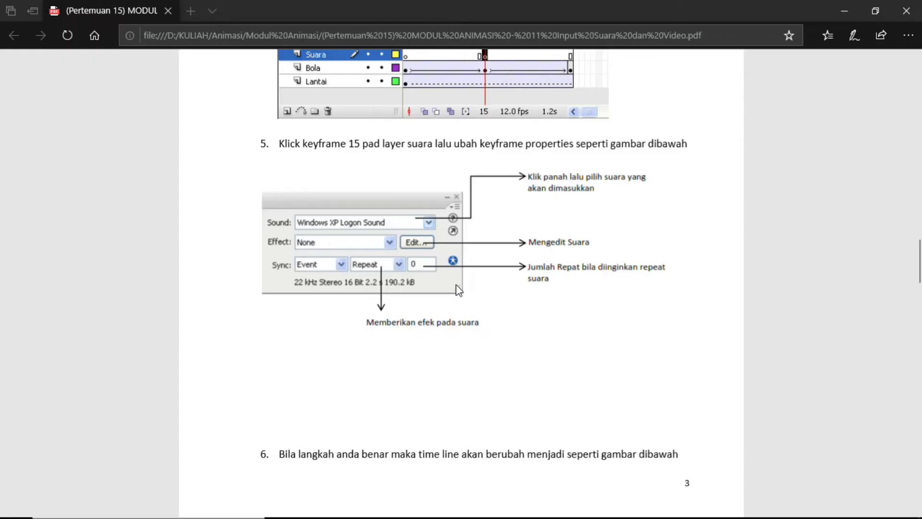
{"action": "scroll", "coordinate": [457, 284], "scroll_direction": "down", "scroll_amount": 3}
{"action": "scroll", "coordinate": [462, 284], "scroll_direction": "down", "scroll_amount": 2}
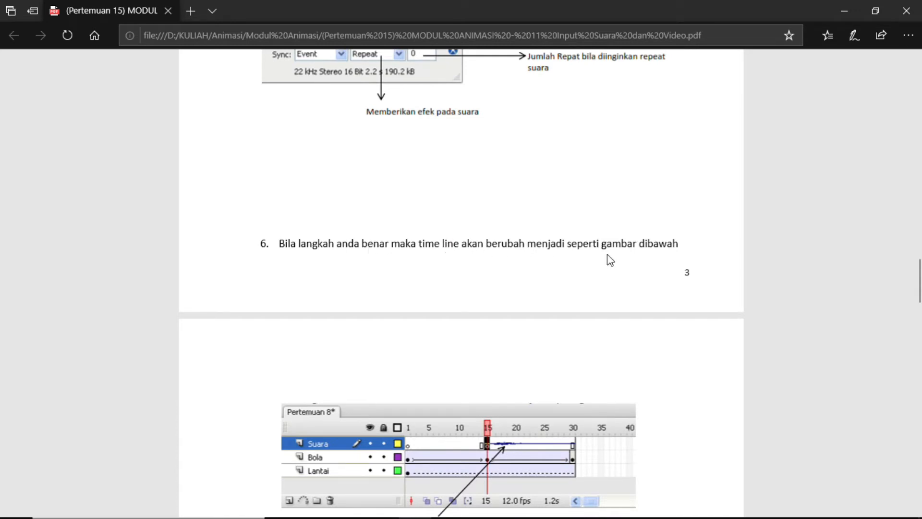
{"action": "scroll", "coordinate": [607, 259], "scroll_direction": "down", "scroll_amount": 5}
{"action": "scroll", "coordinate": [607, 259], "scroll_direction": "up", "scroll_amount": 1}
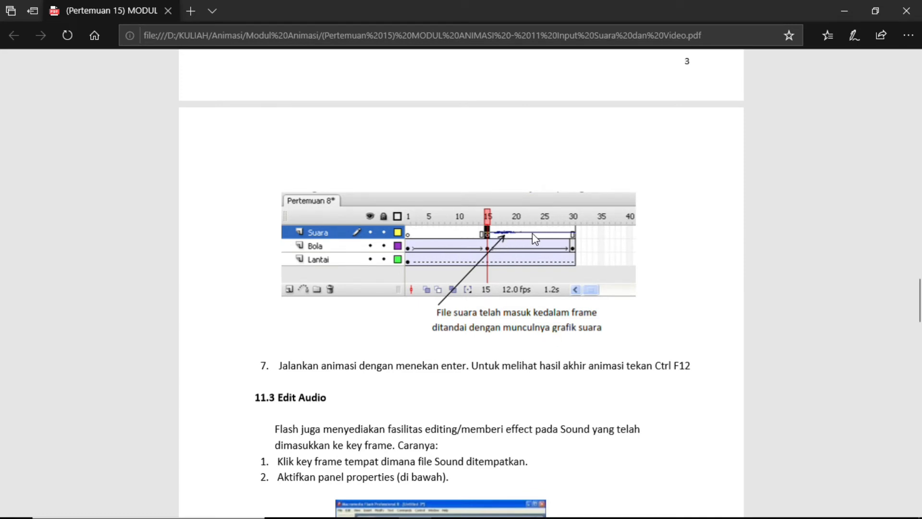
{"action": "key", "text": "alt+Tab"}
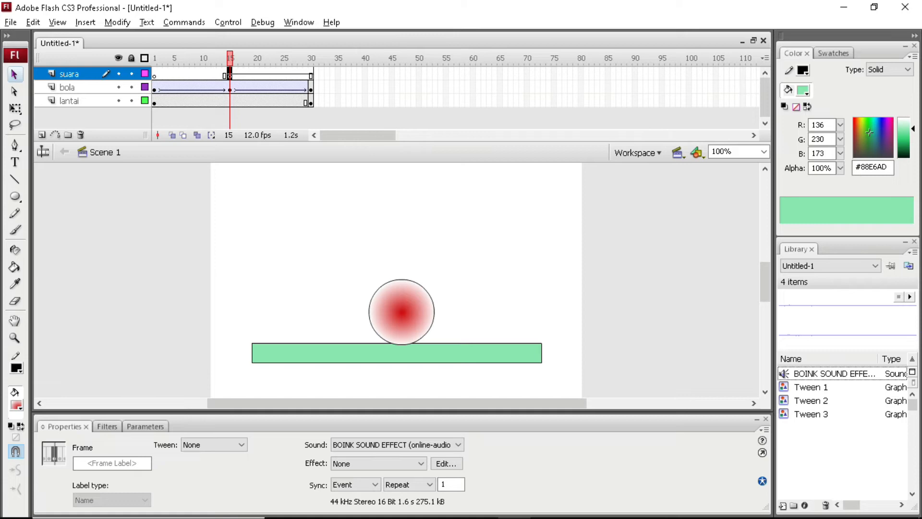
Step: Test the movie, raise the system volume to hear the bounce sound, and close the preview
{"action": "key", "text": "ctrl+Return"}
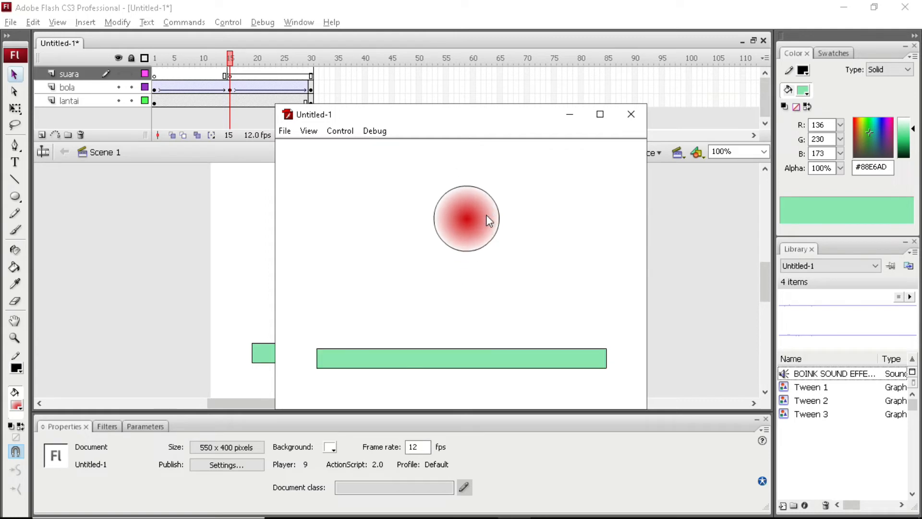
{"action": "key", "text": "XF86AudioRaiseVolume"}
{"action": "key", "text": "XF86AudioRaiseVolume"}
{"action": "key", "text": "XF86AudioRaiseVolume"}
{"action": "key", "text": "XF86AudioRaiseVolume"}
{"action": "key", "text": "XF86AudioRaiseVolume"}
{"action": "key", "text": "XF86AudioRaiseVolume"}
{"action": "key", "text": "XF86AudioRaiseVolume"}
{"action": "key", "text": "XF86AudioRaiseVolume"}
{"action": "key", "text": "XF86AudioRaiseVolume"}
{"action": "key", "text": "XF86AudioRaiseVolume"}
{"action": "key", "text": "XF86AudioRaiseVolume"}
{"action": "key", "text": "XF86AudioRaiseVolume"}
{"action": "key", "text": "XF86AudioRaiseVolume"}
{"action": "key", "text": "XF86AudioRaiseVolume"}
{"action": "key", "text": "XF86AudioRaiseVolume"}
{"action": "key", "text": "XF86AudioRaiseVolume"}
{"action": "key", "text": "XF86AudioRaiseVolume"}
{"action": "key", "text": "XF86AudioRaiseVolume"}
{"action": "key", "text": "XF86AudioRaiseVolume"}
{"action": "key", "text": "XF86AudioRaiseVolume"}
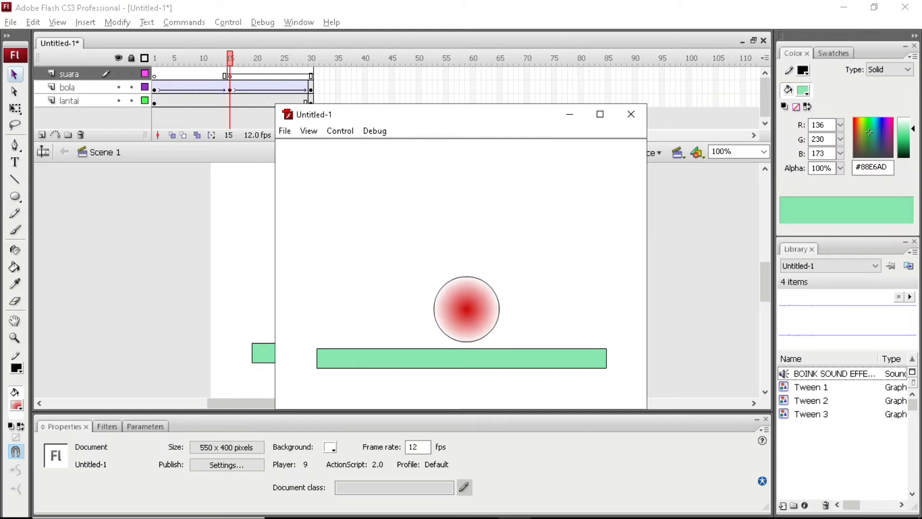
{"action": "left_click", "coordinate": [631, 114]}
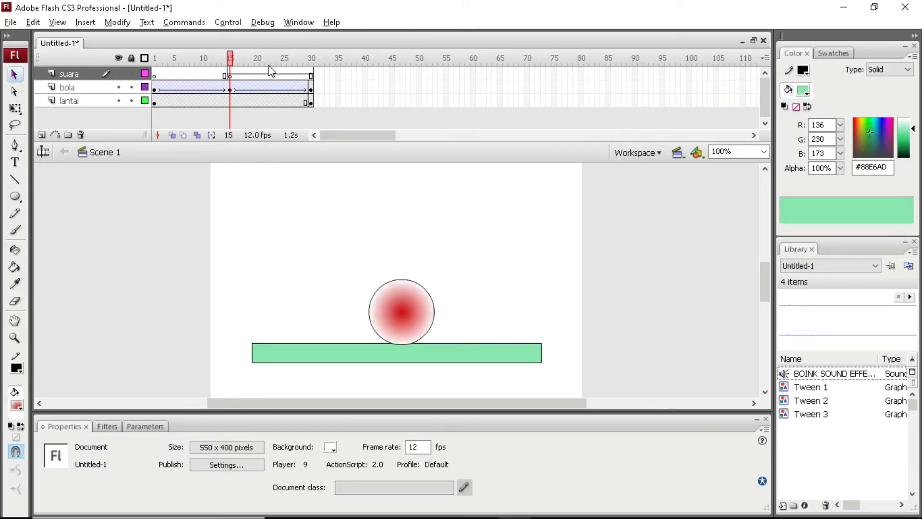
{"action": "left_click", "coordinate": [230, 74]}
{"action": "right_click", "coordinate": [229, 75]}
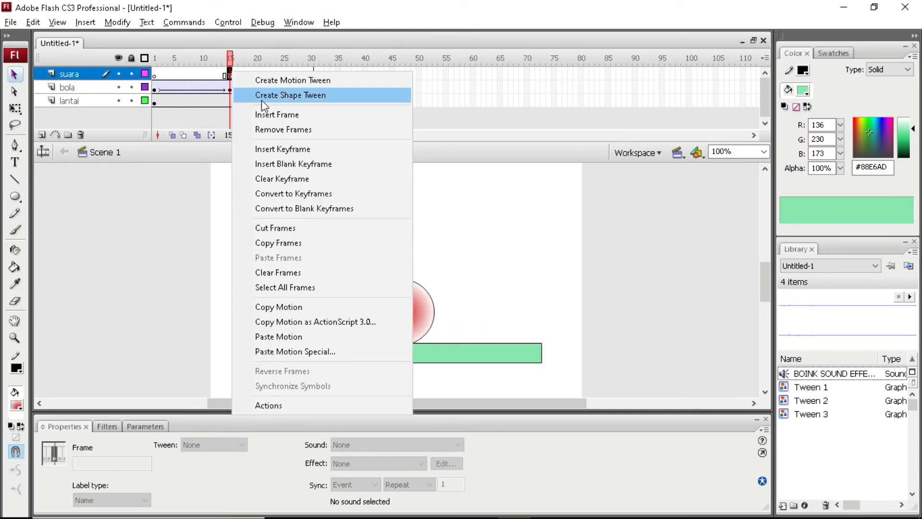
{"action": "left_click", "coordinate": [272, 115]}
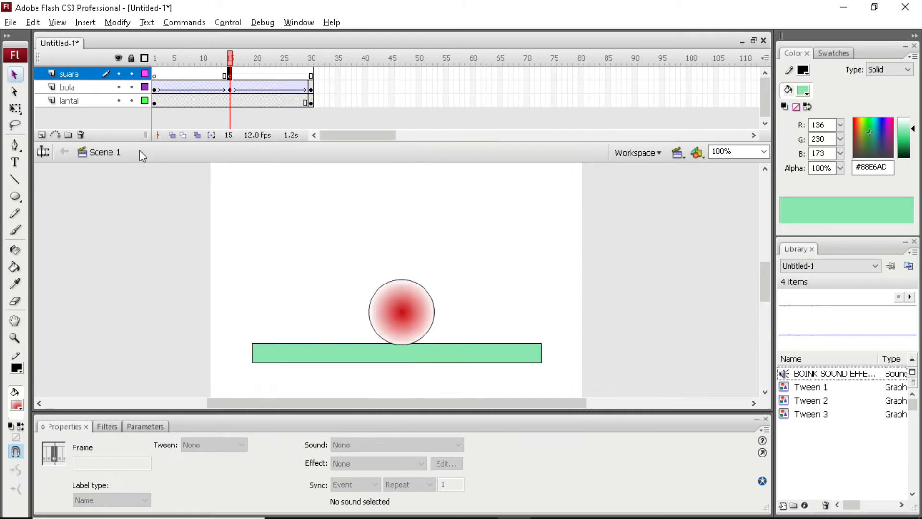
{"action": "key", "text": "ctrl+shift+a"}
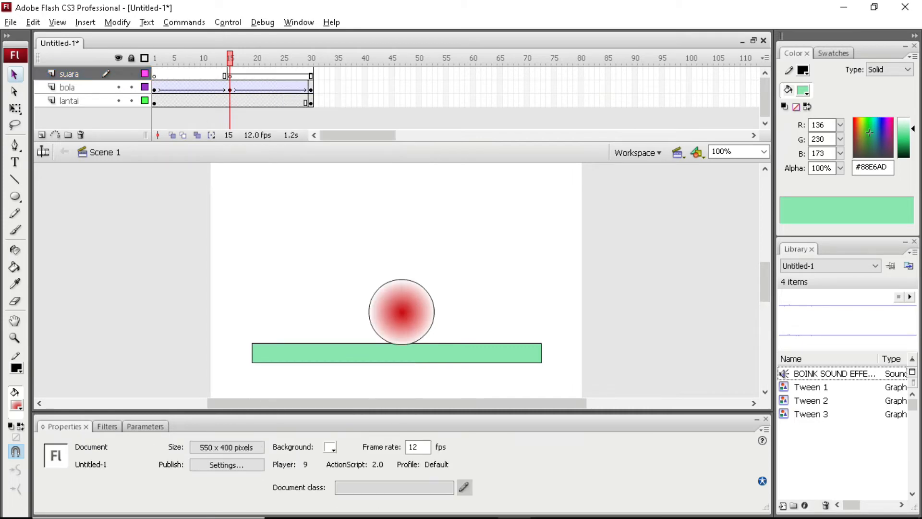
Step: Clear the keyframe at frame 15 of the suara layer, then test the movie without sound and close the preview
{"action": "left_click", "coordinate": [229, 73]}
{"action": "right_click", "coordinate": [229, 74]}
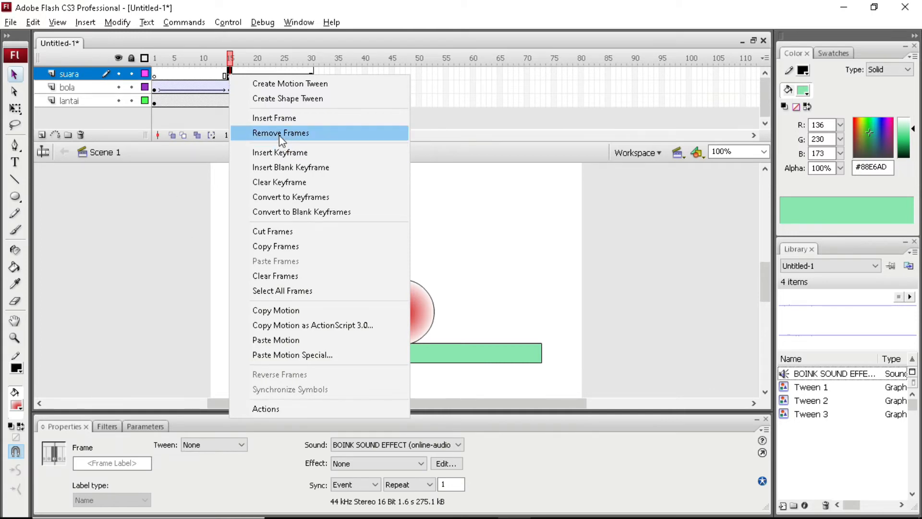
{"action": "left_click", "coordinate": [281, 182]}
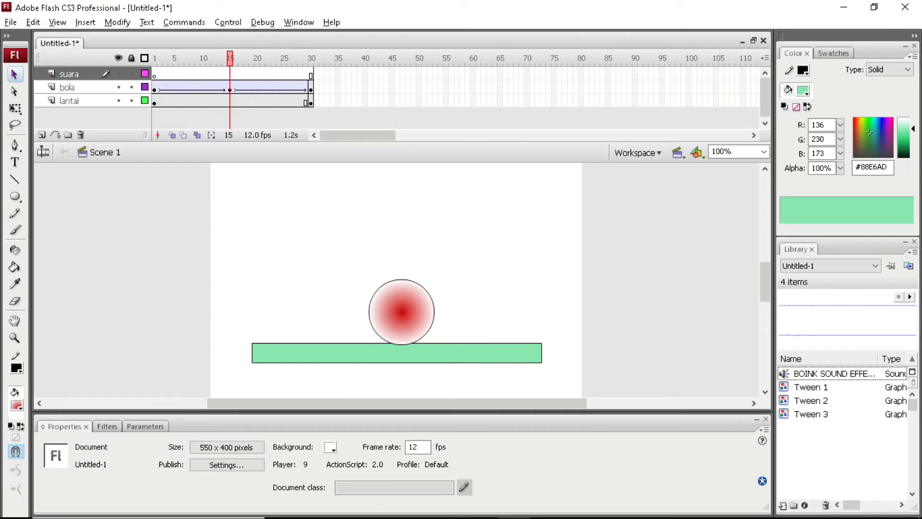
{"action": "key", "text": "ctrl+Return"}
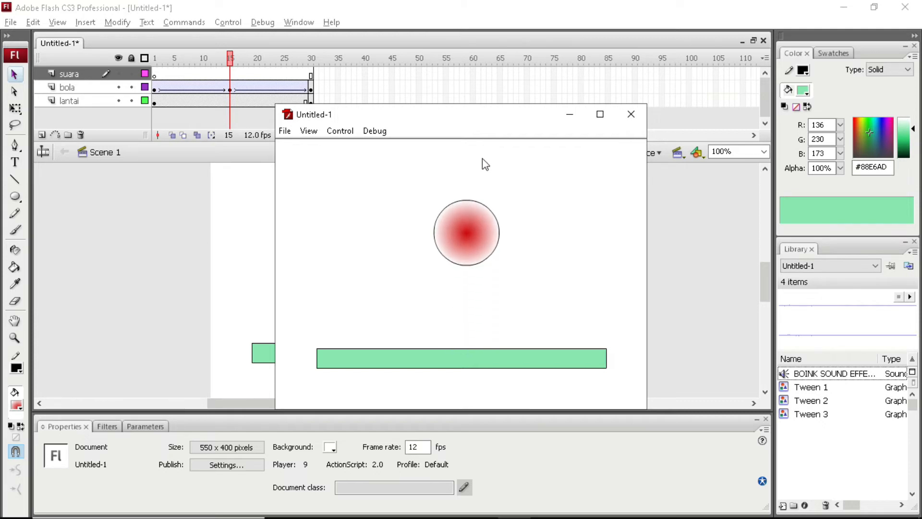
{"action": "left_click", "coordinate": [631, 114]}
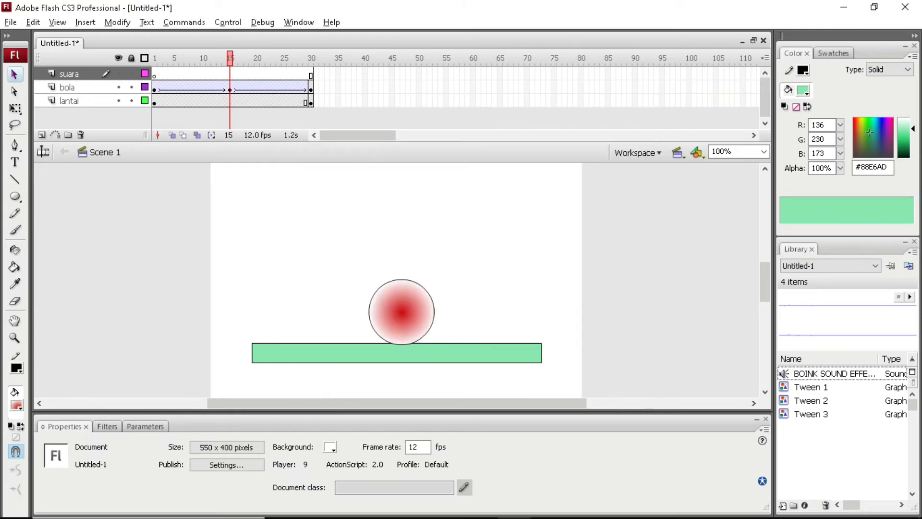
Step: Insert a keyframe at frame 15 of the suara layer and set its sound to BOINK SOUND EFFECT
{"action": "left_click", "coordinate": [229, 74]}
{"action": "right_click", "coordinate": [230, 74]}
{"action": "left_click", "coordinate": [252, 150]}
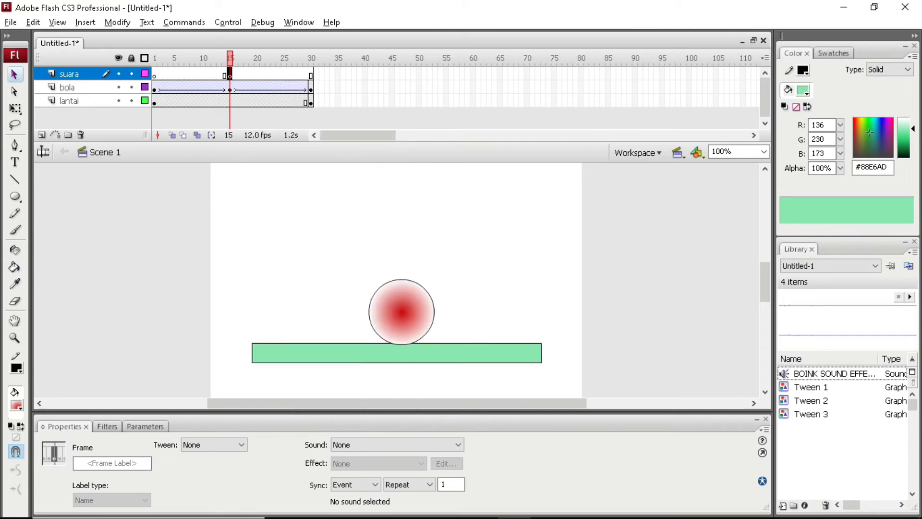
{"action": "left_click", "coordinate": [354, 439]}
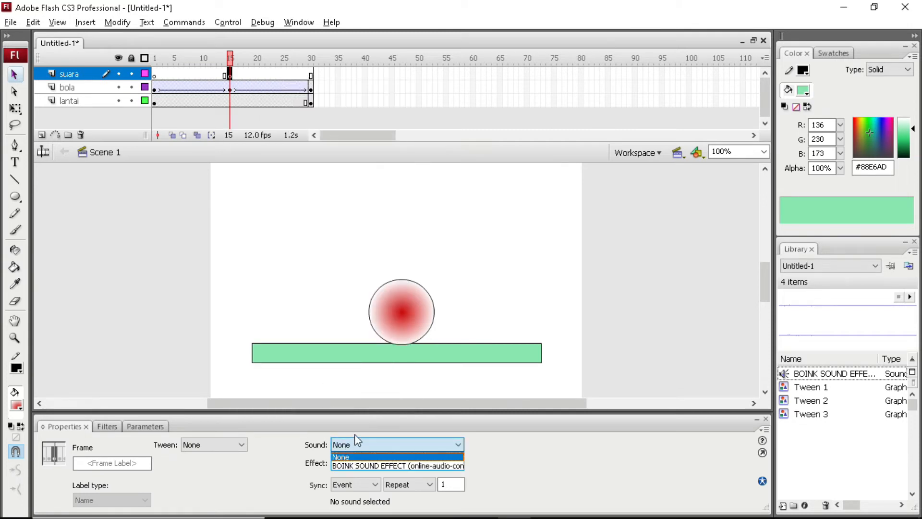
{"action": "left_click", "coordinate": [360, 462]}
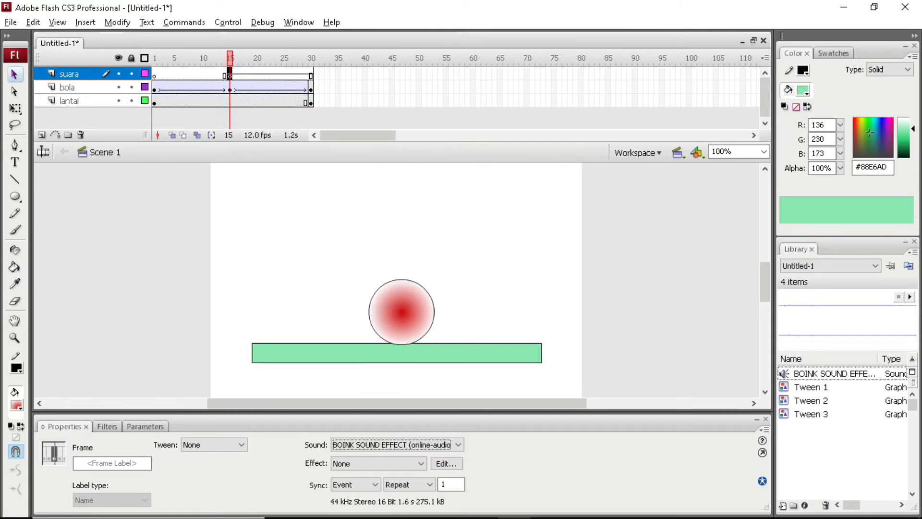
Step: Test the movie with the reassigned bounce sound and close the preview
{"action": "left_click", "coordinate": [483, 270]}
{"action": "key", "text": "ctrl+Return"}
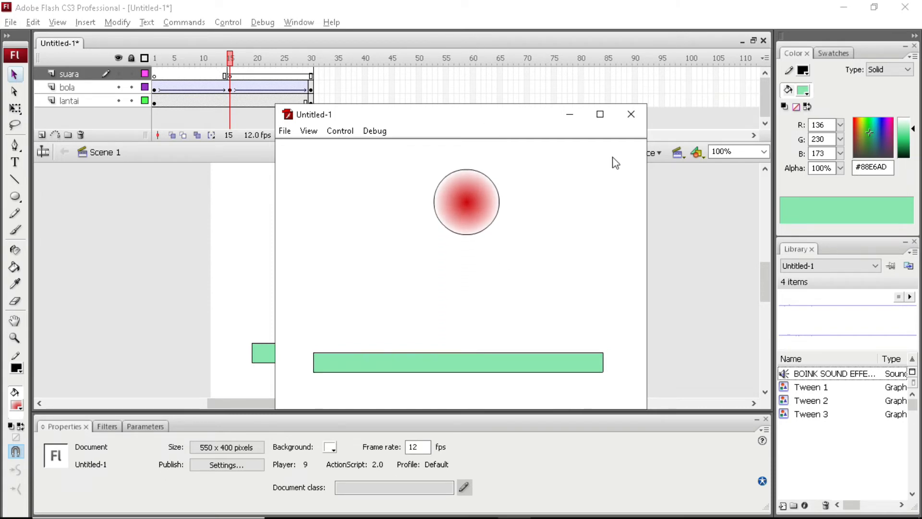
{"action": "left_click", "coordinate": [631, 115]}
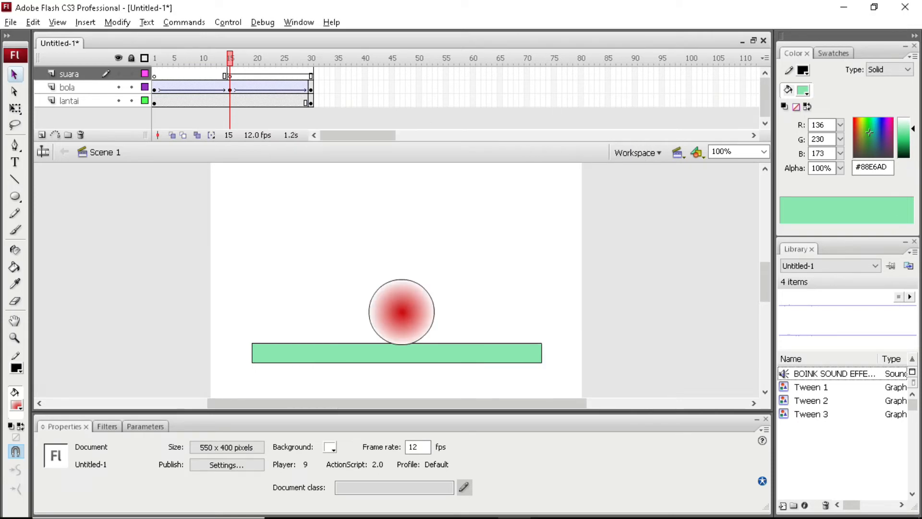
Step: Read the module's step 7 on running the animation in the browser, then test the movie again in Flash and close the preview
{"action": "key", "text": "alt+Tab"}
{"action": "scroll", "coordinate": [611, 295], "scroll_direction": "down", "scroll_amount": 3}
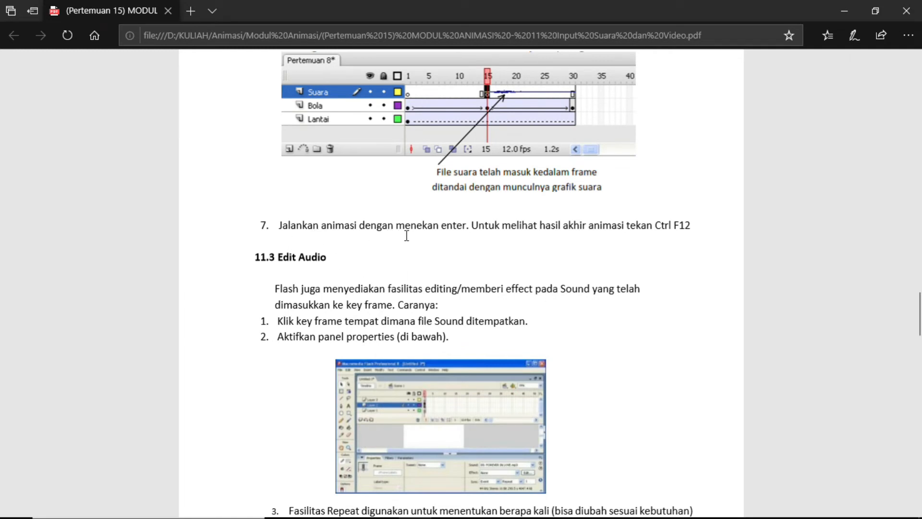
{"action": "scroll", "coordinate": [529, 267], "scroll_direction": "up", "scroll_amount": 2}
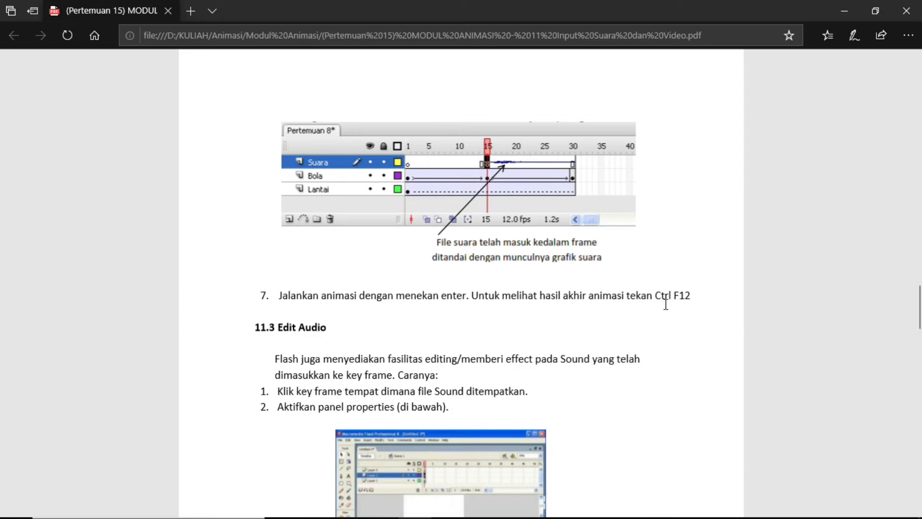
{"action": "key", "text": "alt+Tab"}
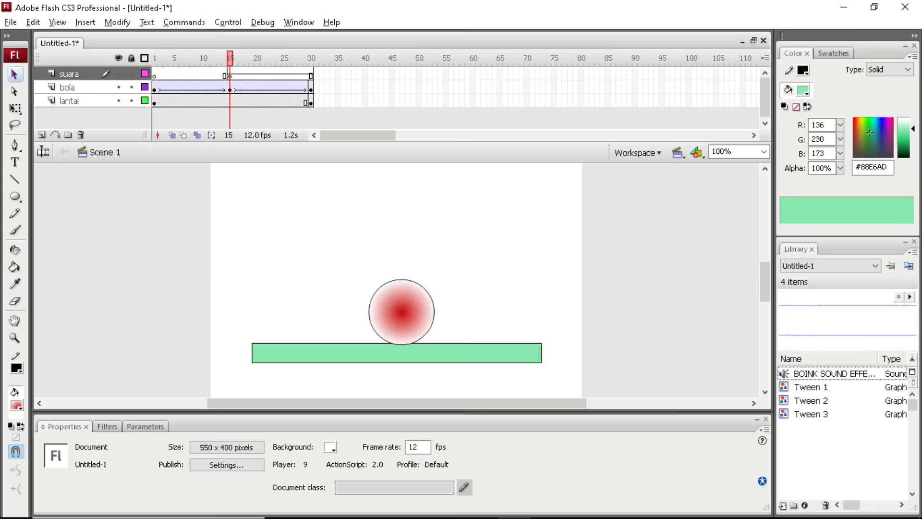
{"action": "key", "text": "ctrl+F12"}
{"action": "key", "text": "ctrl+Return"}
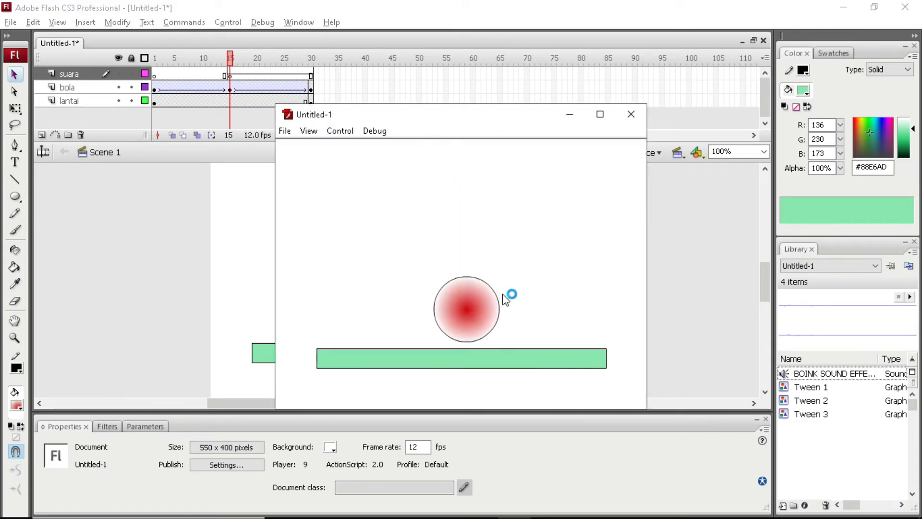
{"action": "left_click", "coordinate": [630, 115]}
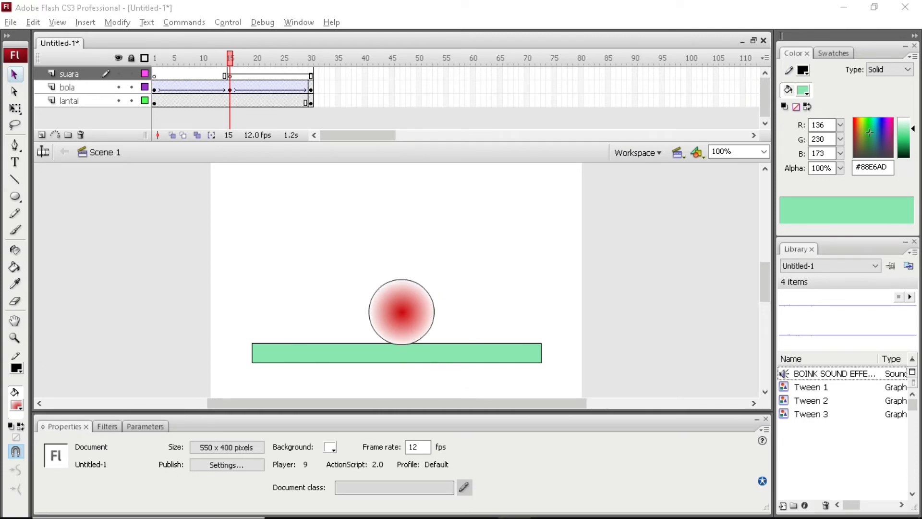
Step: Check the module's step 7, preview the ball animation in the browser, and close the preview tabs and browser window
{"action": "left_click", "coordinate": [482, 505]}
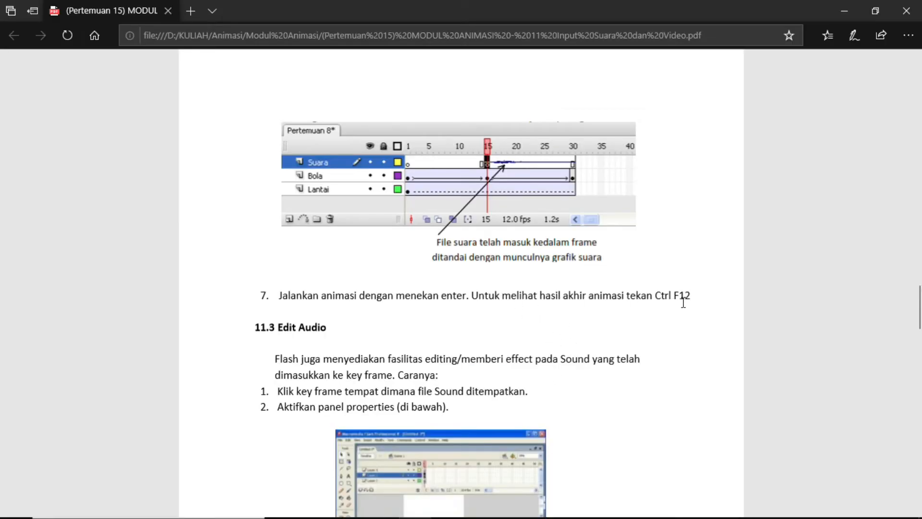
{"action": "key", "text": "alt+Tab"}
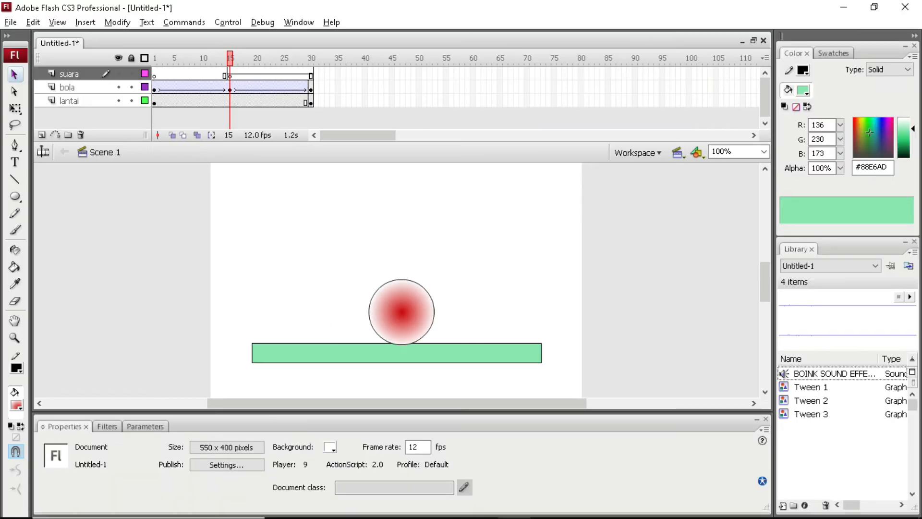
{"action": "key", "text": "F12"}
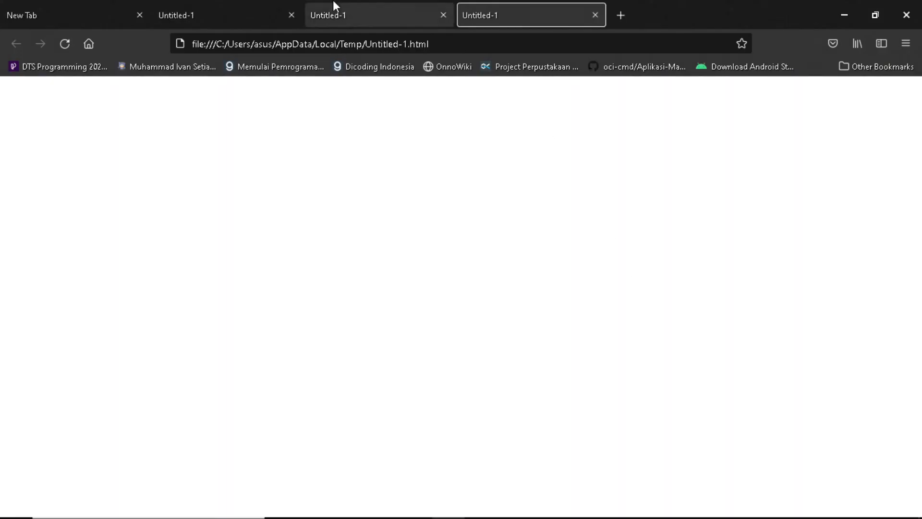
{"action": "left_click", "coordinate": [140, 19]}
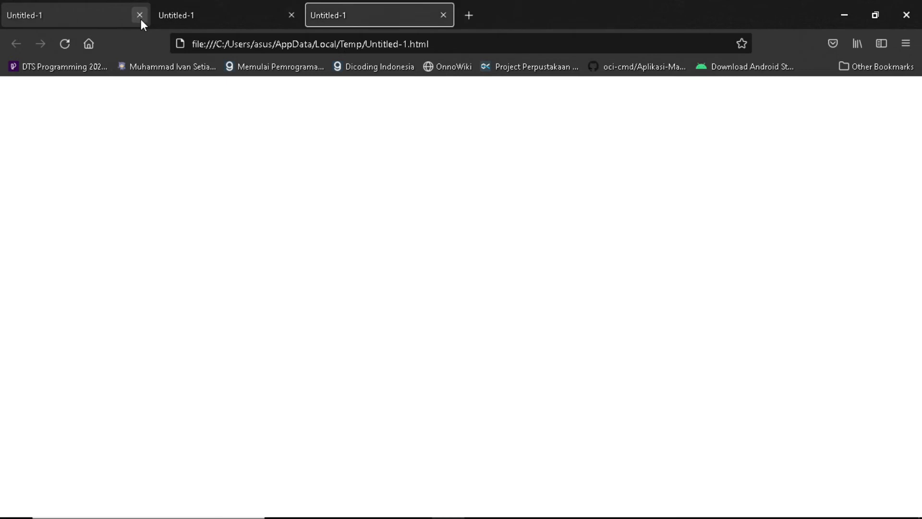
{"action": "left_click", "coordinate": [140, 17]}
{"action": "left_click", "coordinate": [140, 16]}
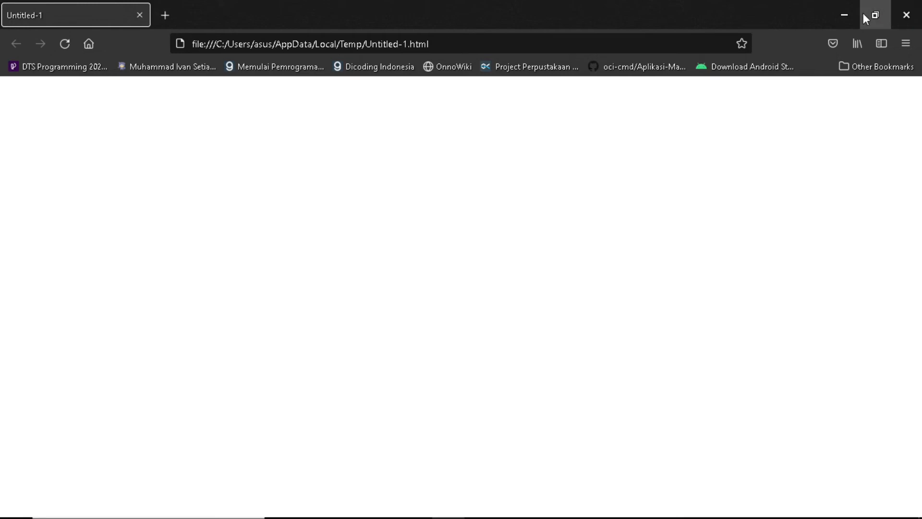
{"action": "left_click", "coordinate": [906, 15]}
Step: Switch to the module PDF and skim section 11.3 Edit Audio, comparing it with the sound properties described in step 5
{"action": "key", "text": "alt+Tab"}
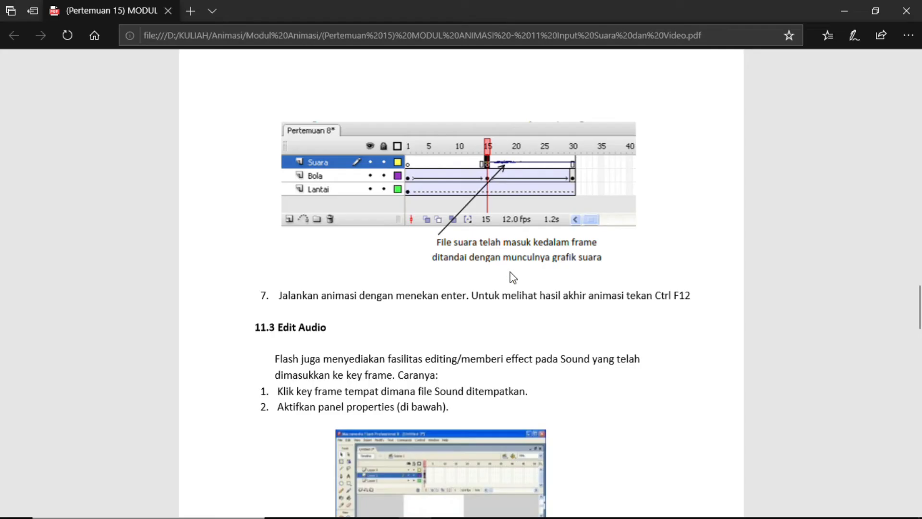
{"action": "scroll", "coordinate": [317, 148], "scroll_direction": "down", "scroll_amount": 5}
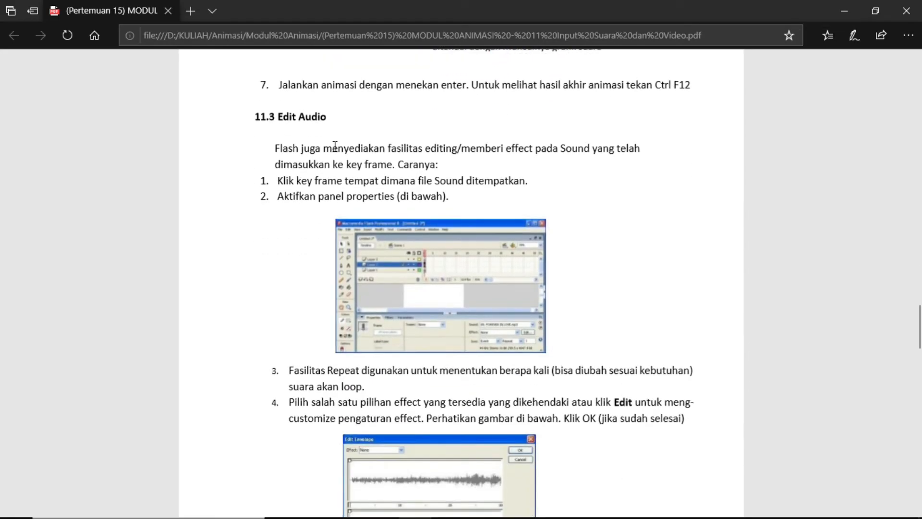
{"action": "scroll", "coordinate": [334, 145], "scroll_direction": "down", "scroll_amount": 2}
{"action": "scroll", "coordinate": [322, 185], "scroll_direction": "up", "scroll_amount": 2}
{"action": "scroll", "coordinate": [303, 223], "scroll_direction": "down", "scroll_amount": 10}
{"action": "scroll", "coordinate": [288, 221], "scroll_direction": "up", "scroll_amount": 8}
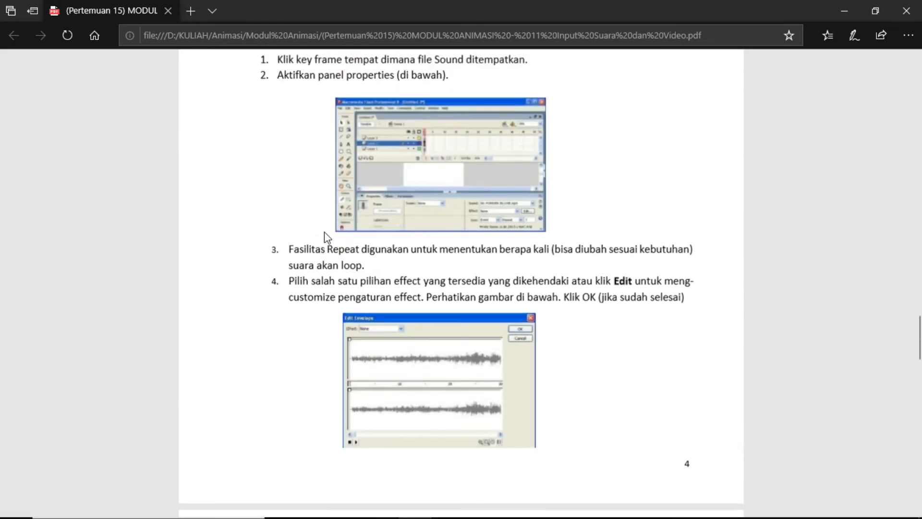
{"action": "scroll", "coordinate": [324, 232], "scroll_direction": "up", "scroll_amount": 20}
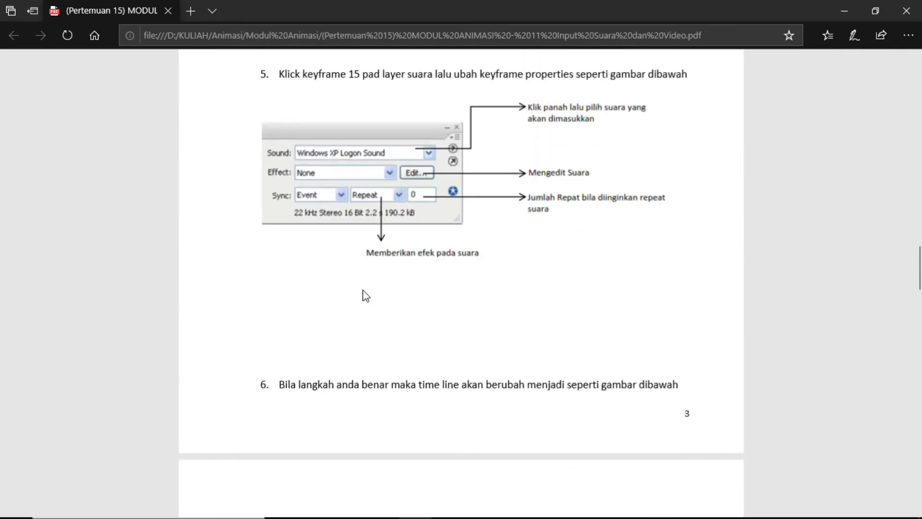
{"action": "scroll", "coordinate": [363, 289], "scroll_direction": "up", "scroll_amount": 4}
{"action": "scroll", "coordinate": [363, 289], "scroll_direction": "down", "scroll_amount": 14}
{"action": "scroll", "coordinate": [448, 284], "scroll_direction": "up", "scroll_amount": 2}
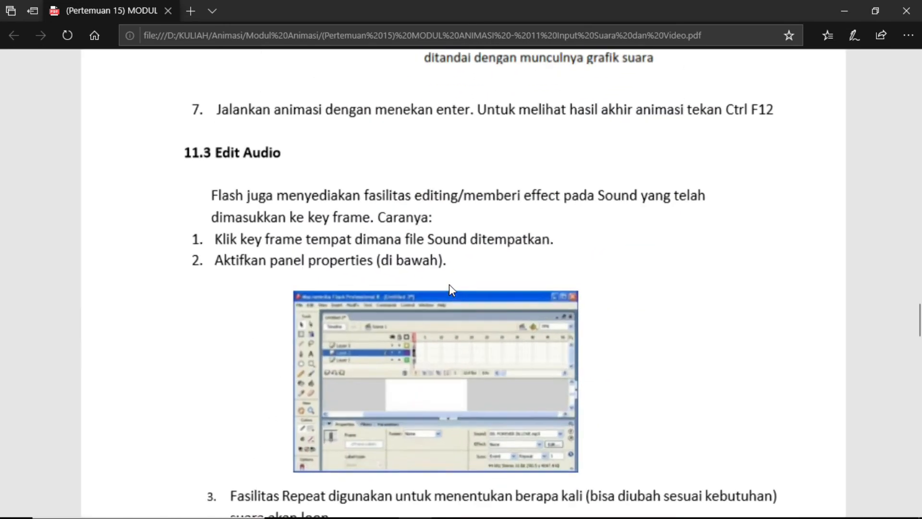
{"action": "scroll", "coordinate": [449, 284], "scroll_direction": "up", "scroll_amount": 3}
{"action": "scroll", "coordinate": [449, 284], "scroll_direction": "down", "scroll_amount": 5}
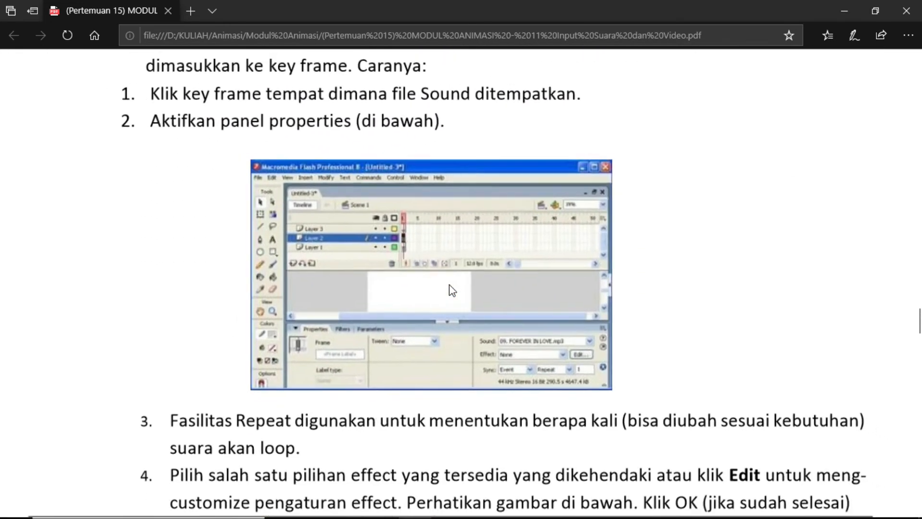
{"action": "scroll", "coordinate": [392, 393], "scroll_direction": "down", "scroll_amount": 4}
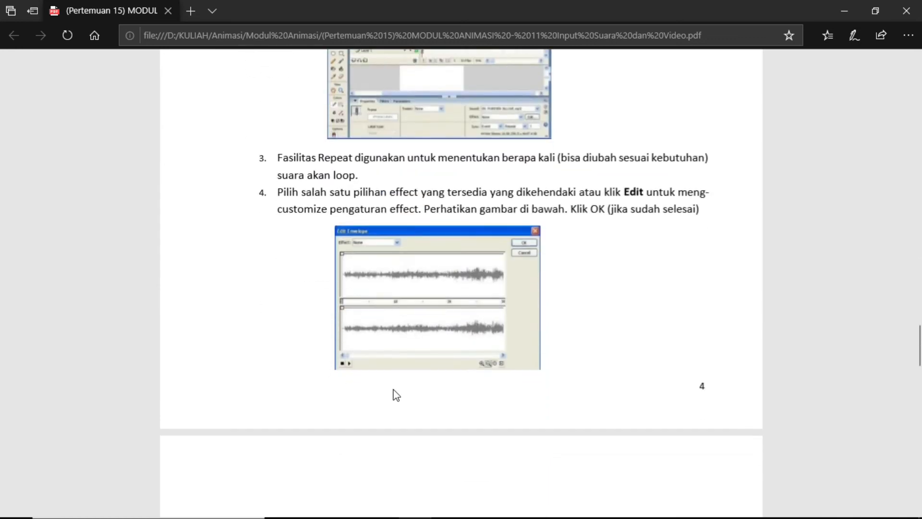
Step: Read steps 1 and 2 of section 11.3 on selecting the sound keyframe and activating the properties panel
{"action": "scroll", "coordinate": [394, 292], "scroll_direction": "up", "scroll_amount": 6}
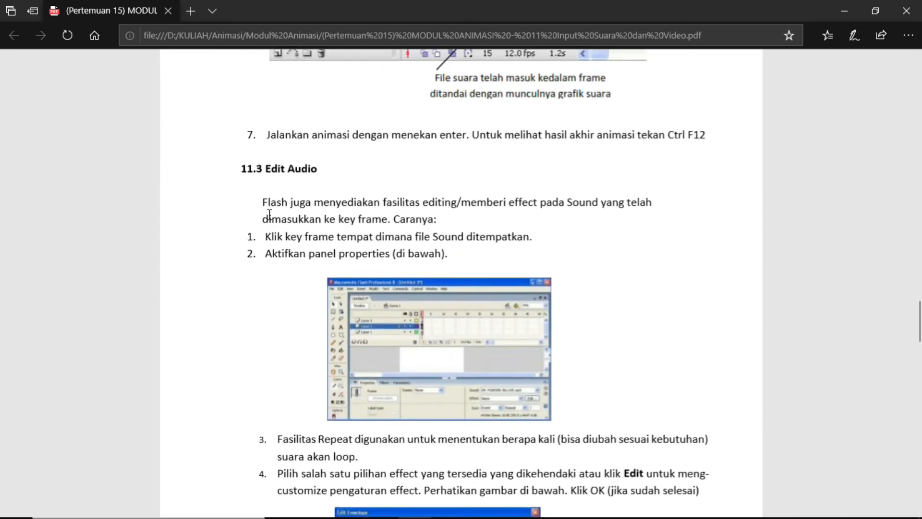
{"action": "scroll", "coordinate": [284, 233], "scroll_direction": "up", "scroll_amount": 3}
{"action": "scroll", "coordinate": [353, 288], "scroll_direction": "down", "scroll_amount": 3}
{"action": "scroll", "coordinate": [425, 226], "scroll_direction": "down", "scroll_amount": 6}
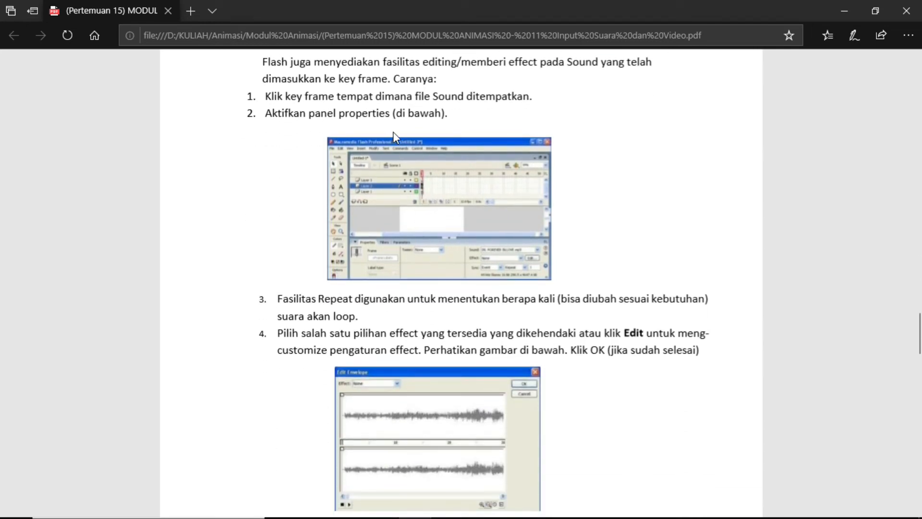
{"action": "scroll", "coordinate": [396, 130], "scroll_direction": "up", "scroll_amount": 6}
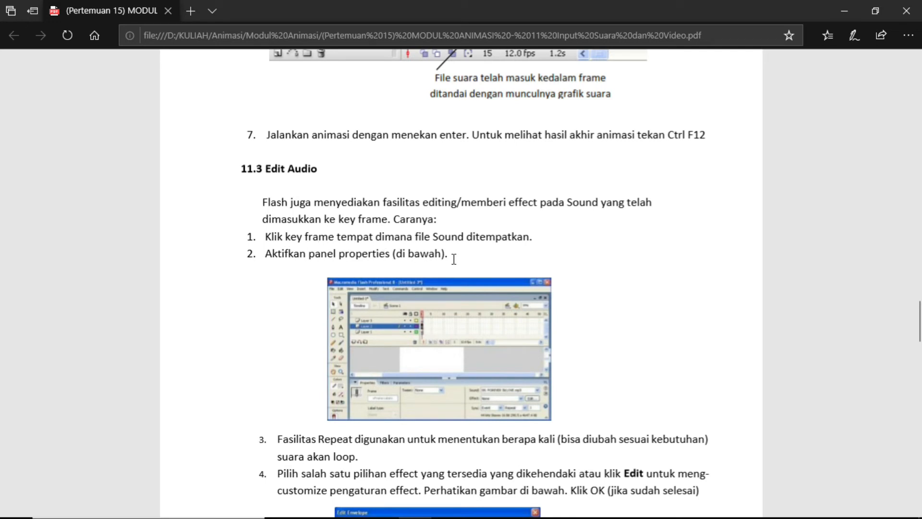
{"action": "scroll", "coordinate": [453, 259], "scroll_direction": "down", "scroll_amount": 3}
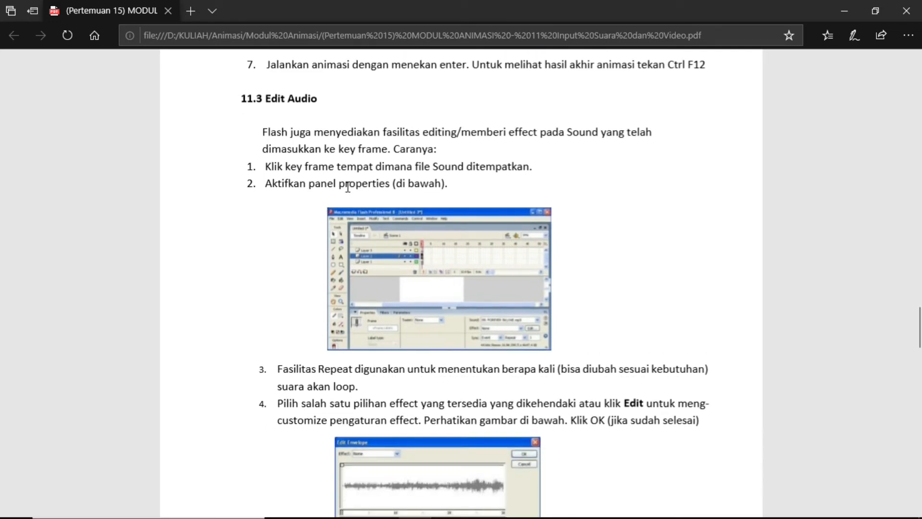
{"action": "scroll", "coordinate": [477, 289], "scroll_direction": "up", "scroll_amount": 3}
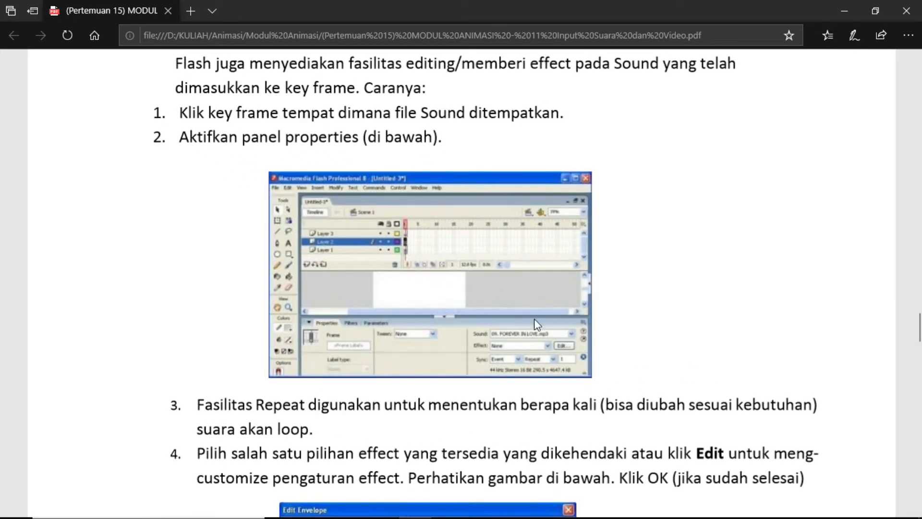
Step: Read steps 3 and 4 of section 11.3 on repeating the sound and customizing its effect
{"action": "scroll", "coordinate": [534, 319], "scroll_direction": "down", "scroll_amount": 3}
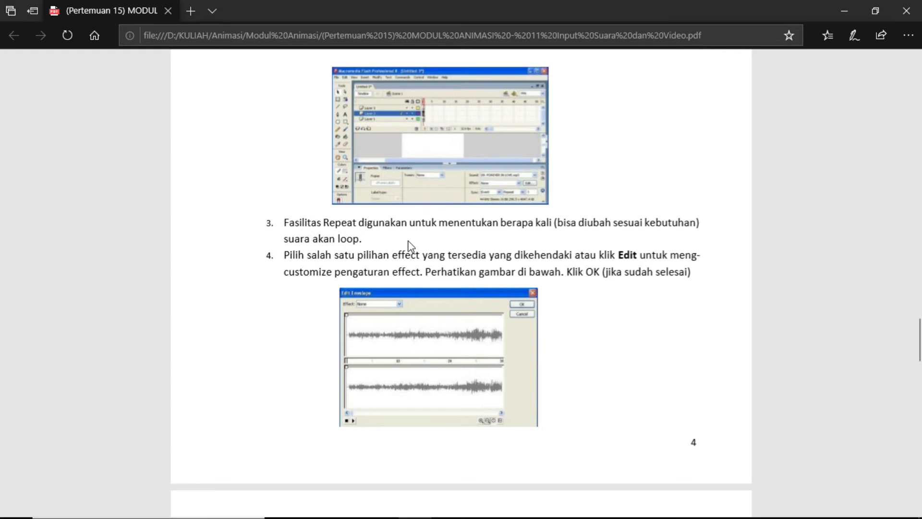
{"action": "scroll", "coordinate": [449, 232], "scroll_direction": "down", "scroll_amount": 3}
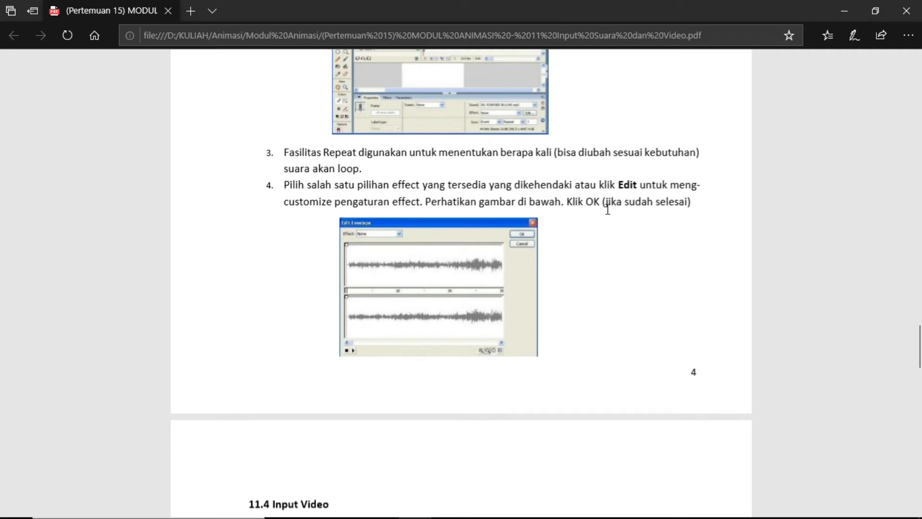
{"action": "scroll", "coordinate": [587, 263], "scroll_direction": "up", "scroll_amount": 3}
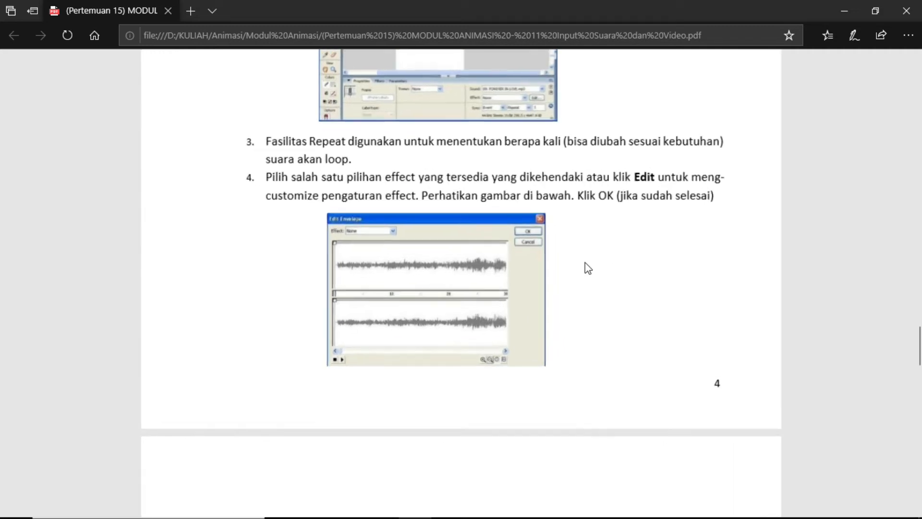
{"action": "scroll", "coordinate": [592, 264], "scroll_direction": "down", "scroll_amount": 3}
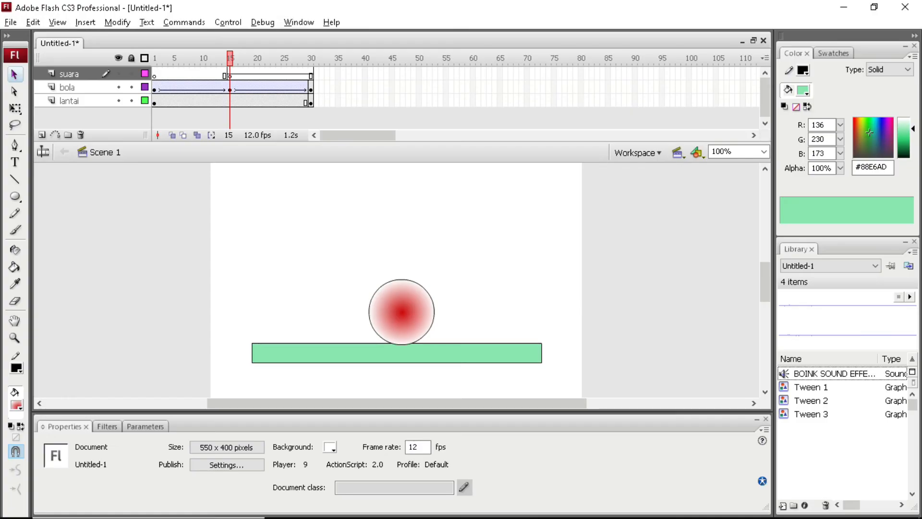
Step: Open the Edit Envelope dialog for the sound at frame 15 of the suara layer and review its effect choices, keeping None
{"action": "left_click", "coordinate": [229, 75]}
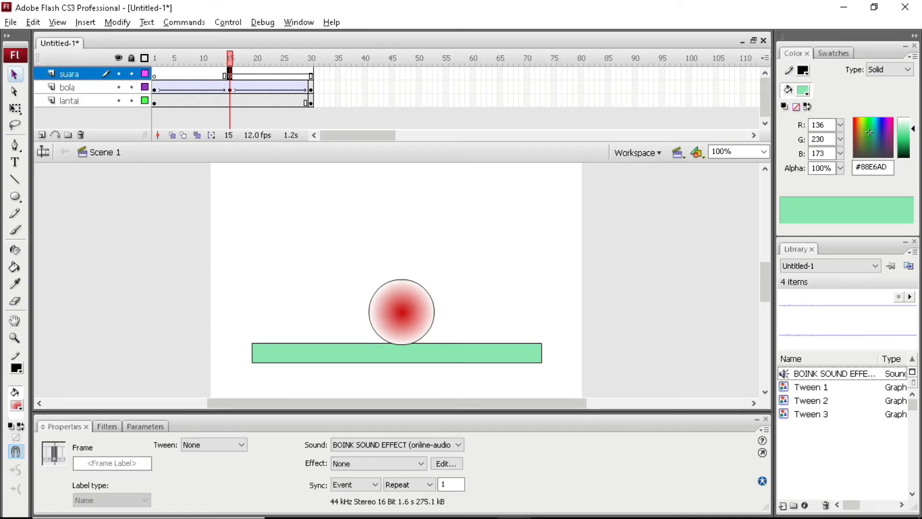
{"action": "left_click", "coordinate": [446, 463]}
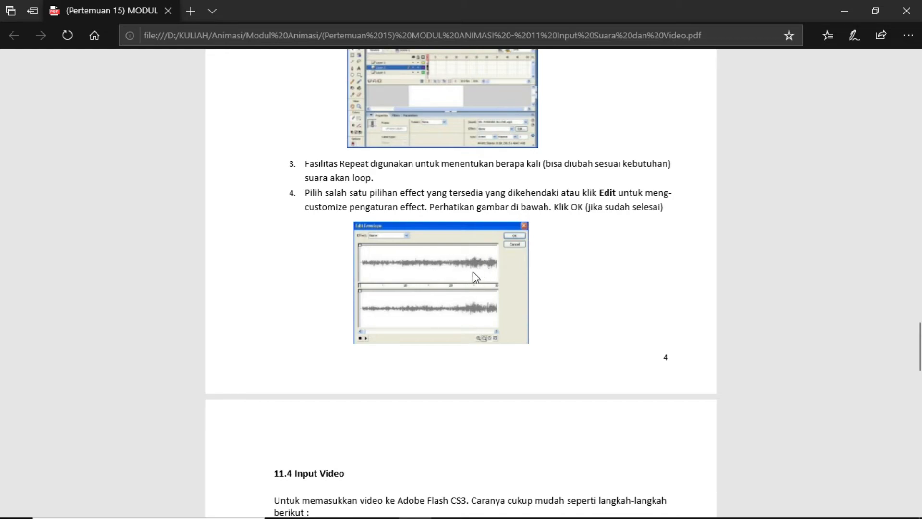
{"action": "key", "text": "alt+Tab"}
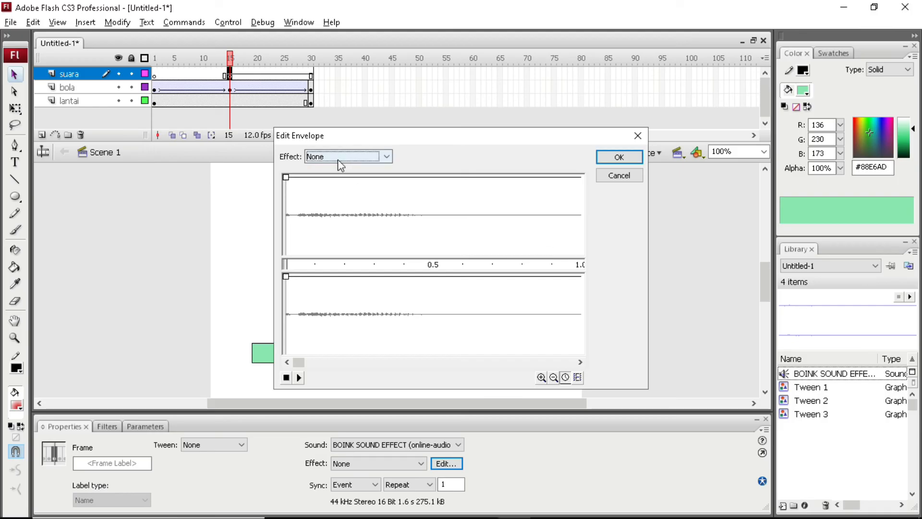
{"action": "left_click", "coordinate": [378, 161]}
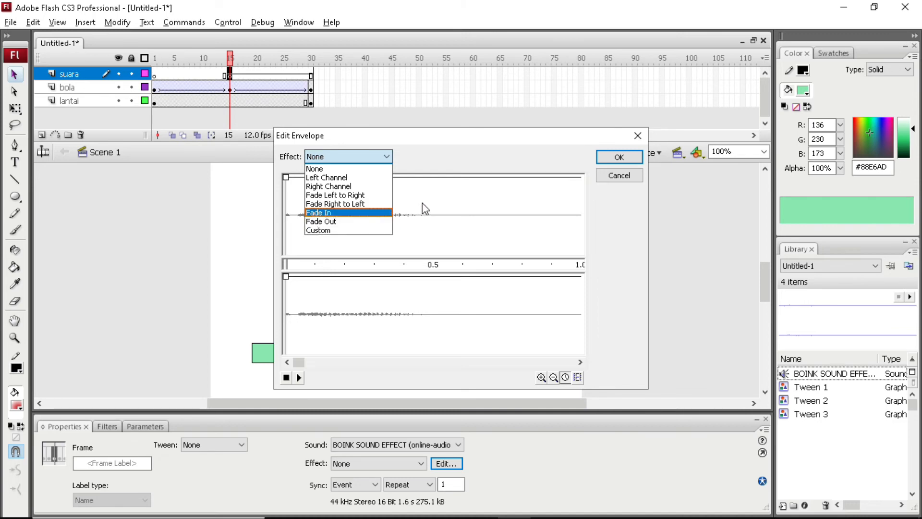
{"action": "left_click", "coordinate": [332, 169]}
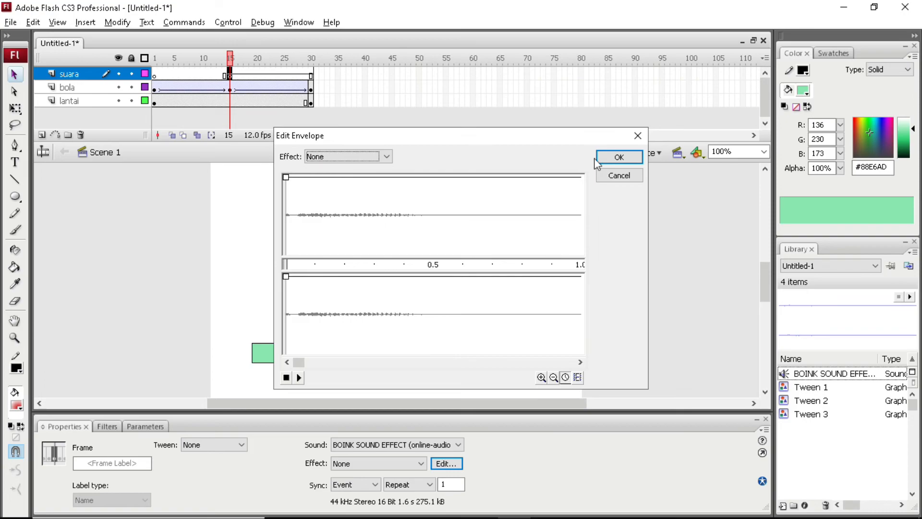
Step: Read section 11.4 Input Video in the module PDF, covering the new project, video import, file selection and deployment steps
{"action": "key", "text": "alt+Tab"}
{"action": "scroll", "coordinate": [497, 269], "scroll_direction": "down", "scroll_amount": 3}
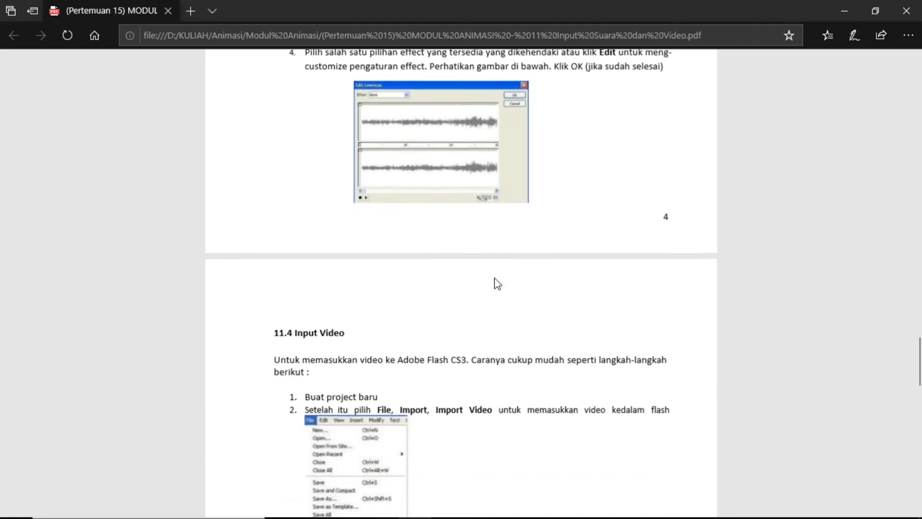
{"action": "scroll", "coordinate": [495, 274], "scroll_direction": "down", "scroll_amount": 3}
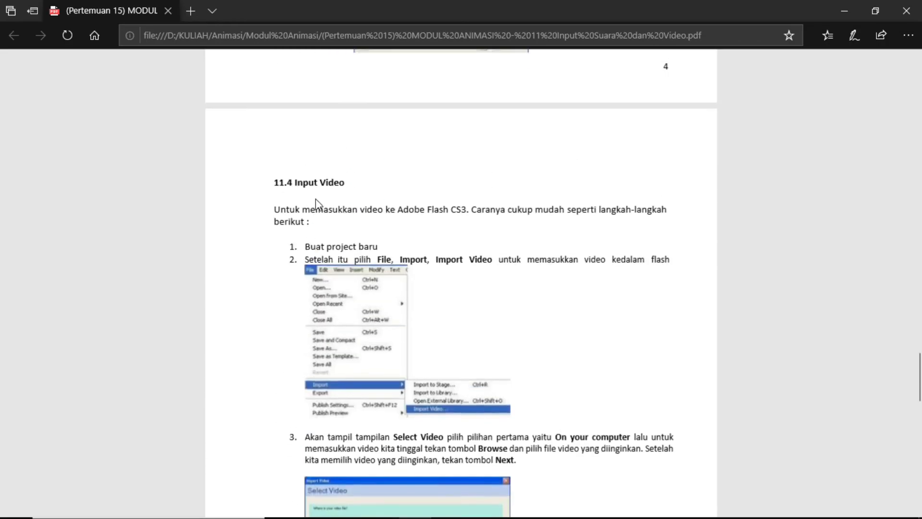
{"action": "key", "text": "alt+Tab"}
{"action": "key", "text": "alt+Tab"}
{"action": "scroll", "coordinate": [367, 174], "scroll_direction": "down", "scroll_amount": 1}
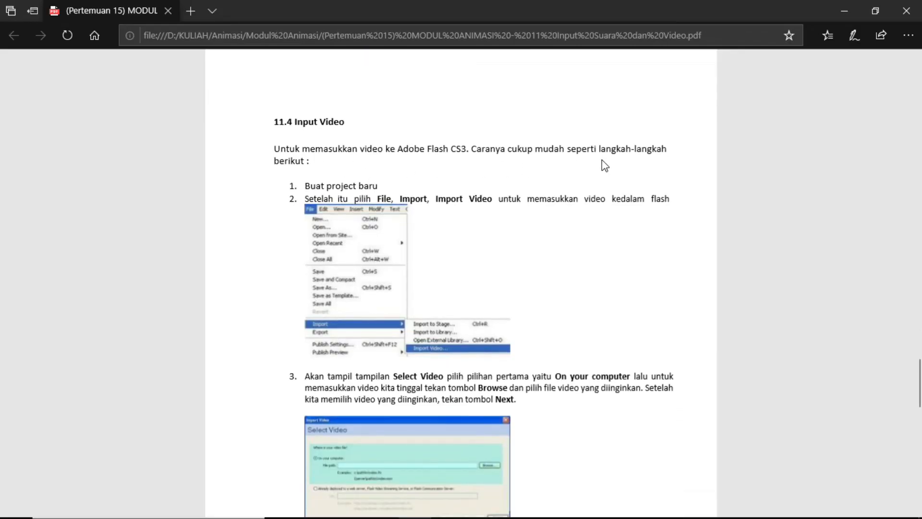
{"action": "scroll", "coordinate": [604, 165], "scroll_direction": "down", "scroll_amount": 2}
{"action": "scroll", "coordinate": [337, 192], "scroll_direction": "up", "scroll_amount": 2}
{"action": "scroll", "coordinate": [522, 215], "scroll_direction": "down", "scroll_amount": 4}
{"action": "scroll", "coordinate": [523, 210], "scroll_direction": "up", "scroll_amount": 2}
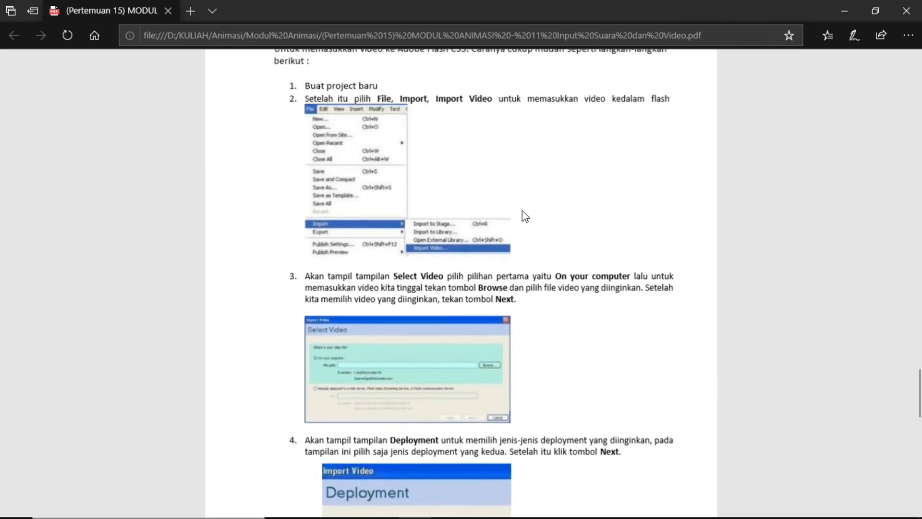
{"action": "scroll", "coordinate": [522, 211], "scroll_direction": "up", "scroll_amount": 2}
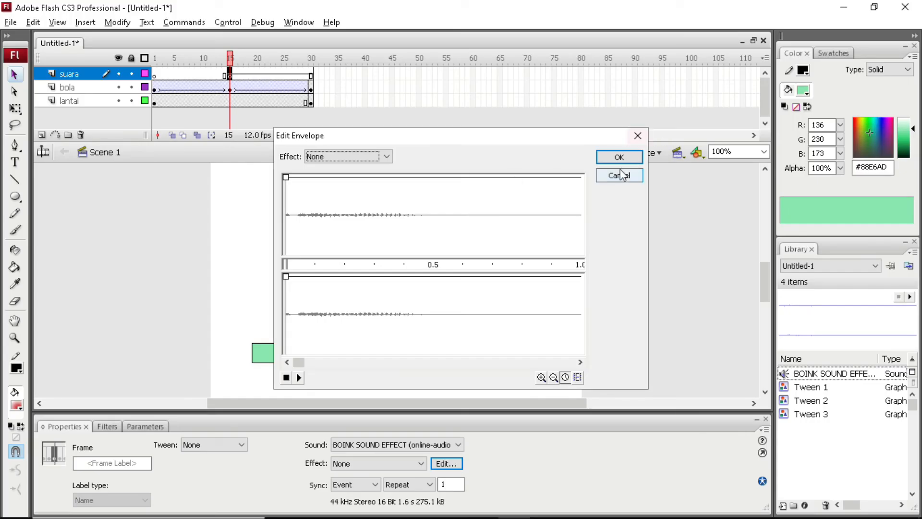
Step: Close the Edit Envelope dialog in Flash and create a new Flash File (ActionScript 2.0) document
{"action": "left_click", "coordinate": [637, 136]}
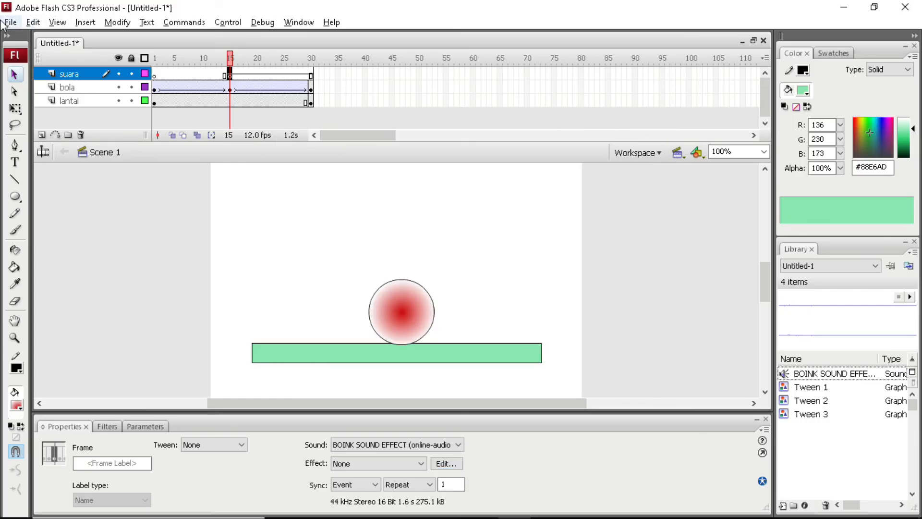
{"action": "left_click", "coordinate": [26, 22]}
{"action": "left_click", "coordinate": [6, 24]}
{"action": "left_click", "coordinate": [8, 24]}
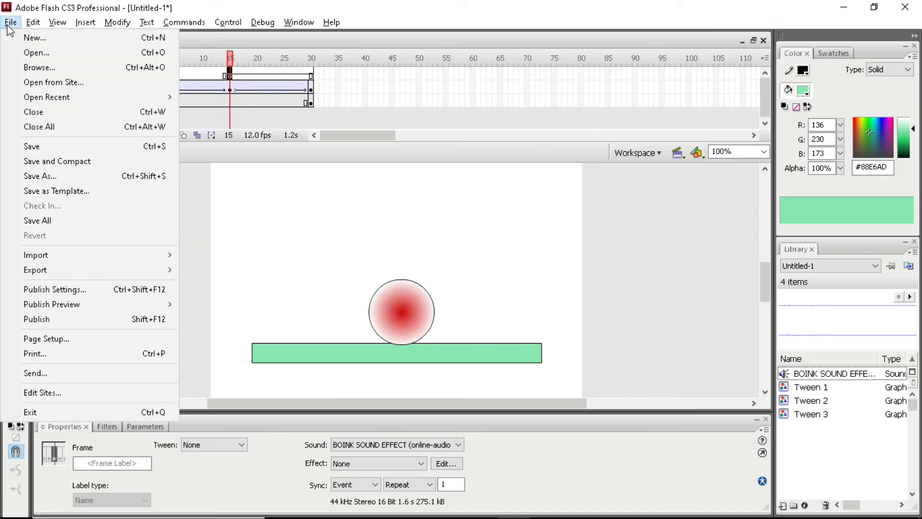
{"action": "left_click", "coordinate": [34, 38]}
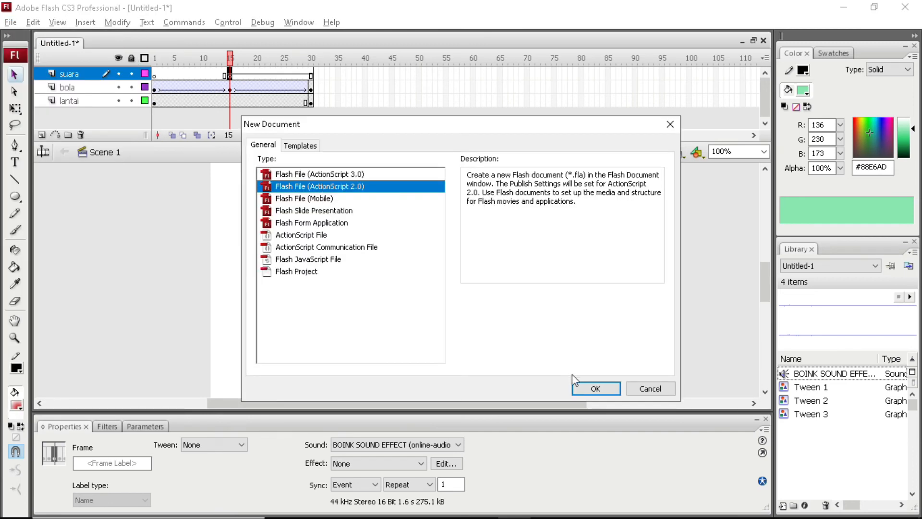
{"action": "left_click", "coordinate": [597, 388]}
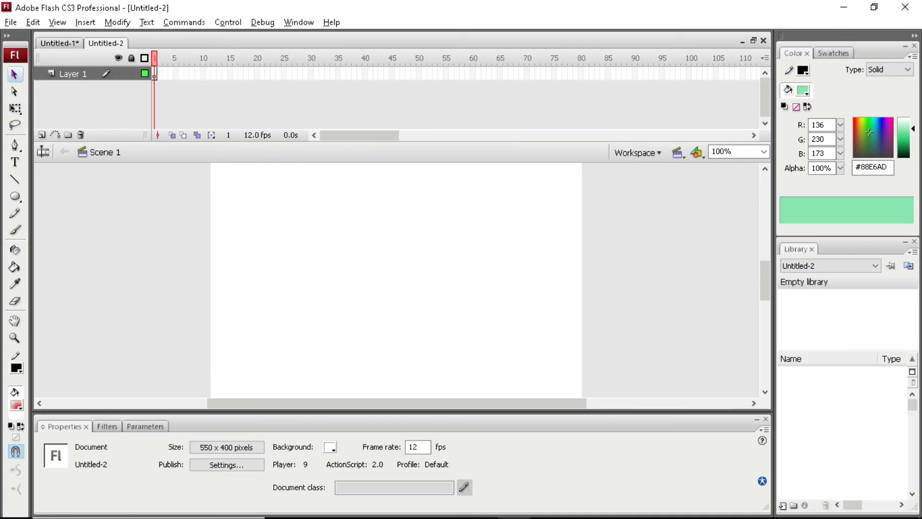
Step: Check step 2 of section 11.4 in the module PDF and start Import Video in Flash for the new document
{"action": "key", "text": "alt+Tab"}
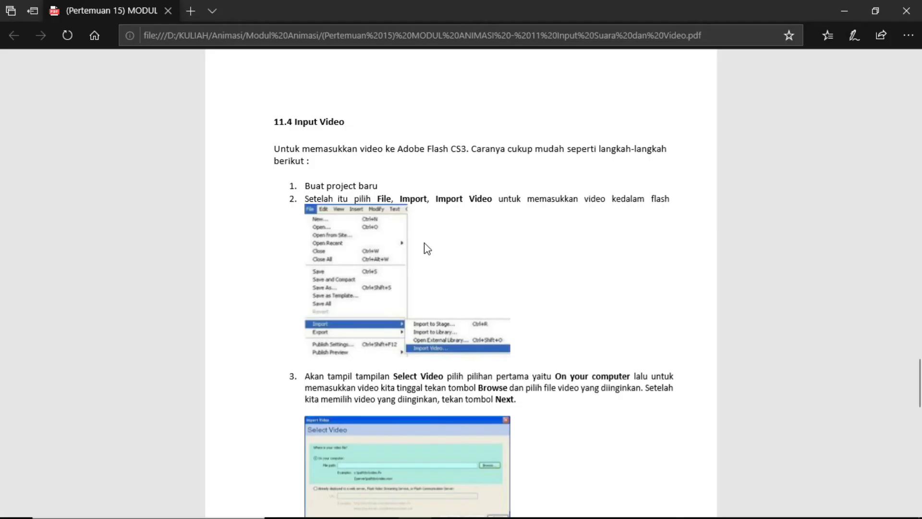
{"action": "scroll", "coordinate": [424, 245], "scroll_direction": "down", "scroll_amount": 2}
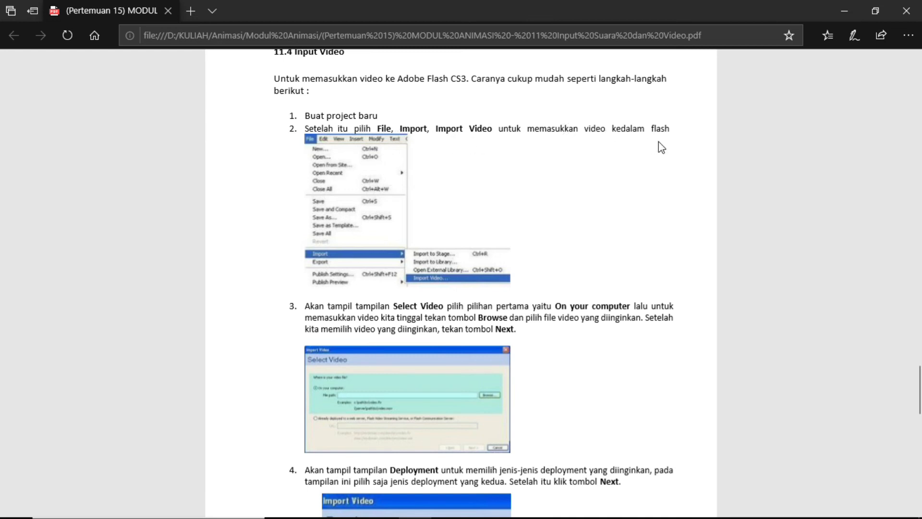
{"action": "key", "text": "alt+Tab"}
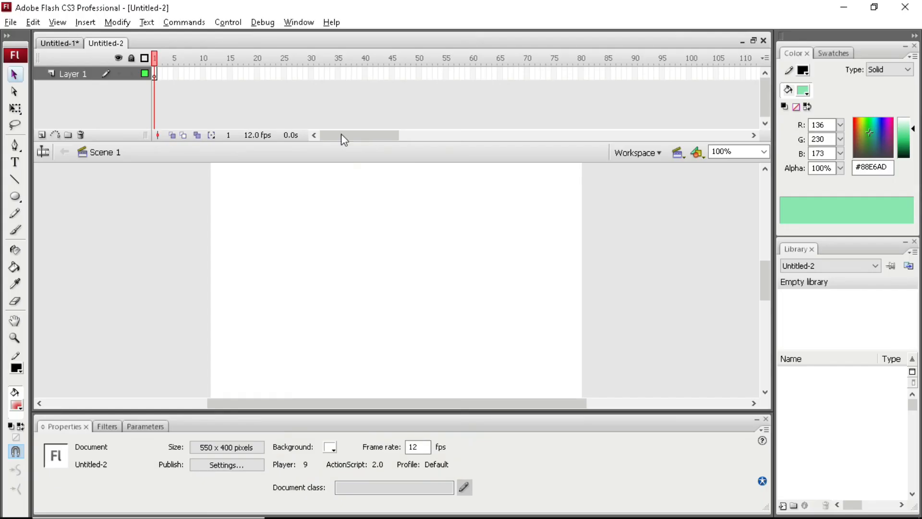
{"action": "left_click", "coordinate": [10, 22]}
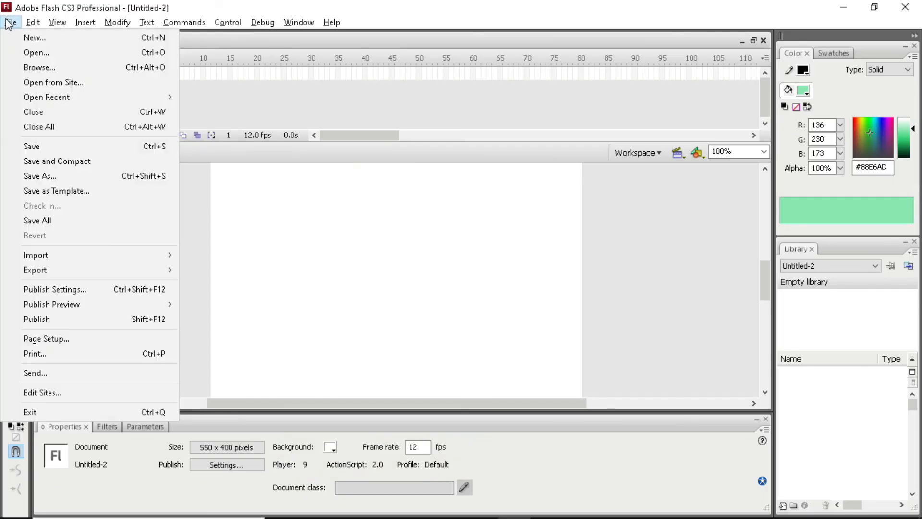
{"action": "left_click", "coordinate": [10, 22]}
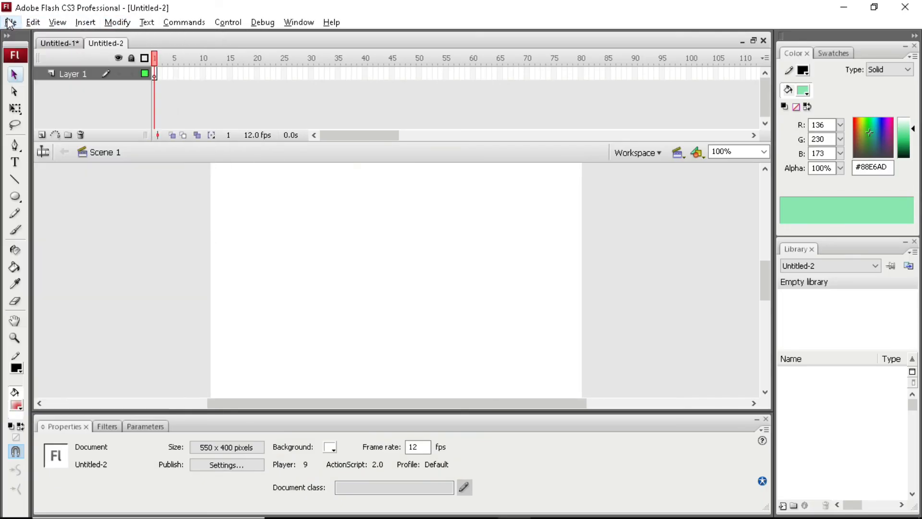
{"action": "left_click", "coordinate": [10, 22]}
{"action": "mouse_move", "coordinate": [127, 255]}
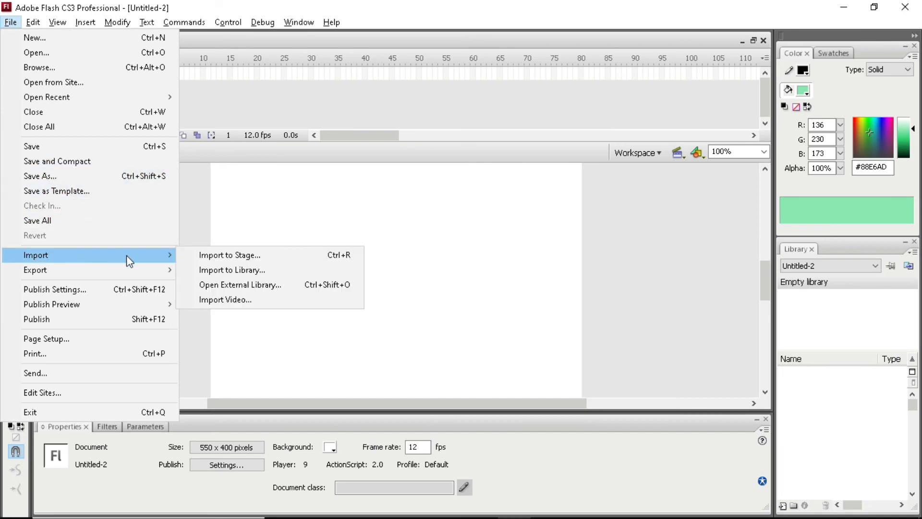
{"action": "left_click", "coordinate": [216, 300]}
Step: Following module step 3, choose CONTOH VIDEO.flv from the Animasi folder on the computer in Flash and continue to the Deployment page
{"action": "key", "text": "alt+Tab"}
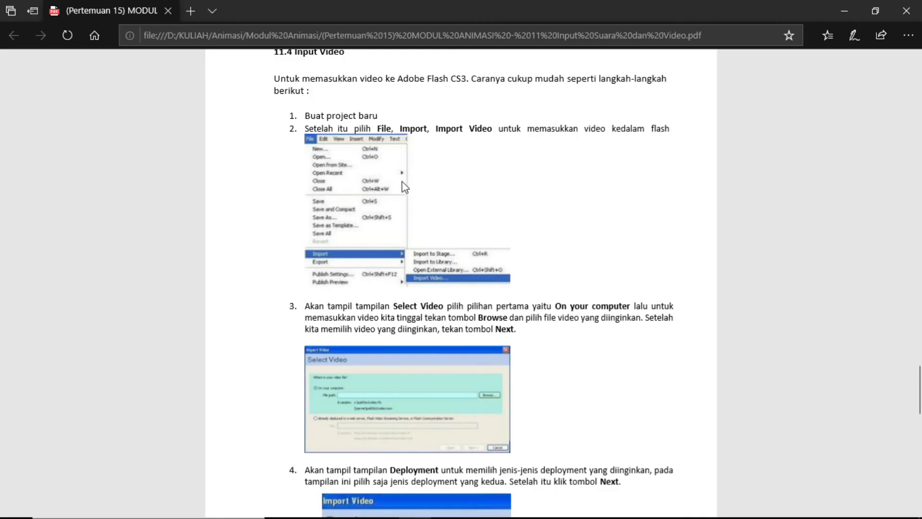
{"action": "scroll", "coordinate": [407, 193], "scroll_direction": "down", "scroll_amount": 3}
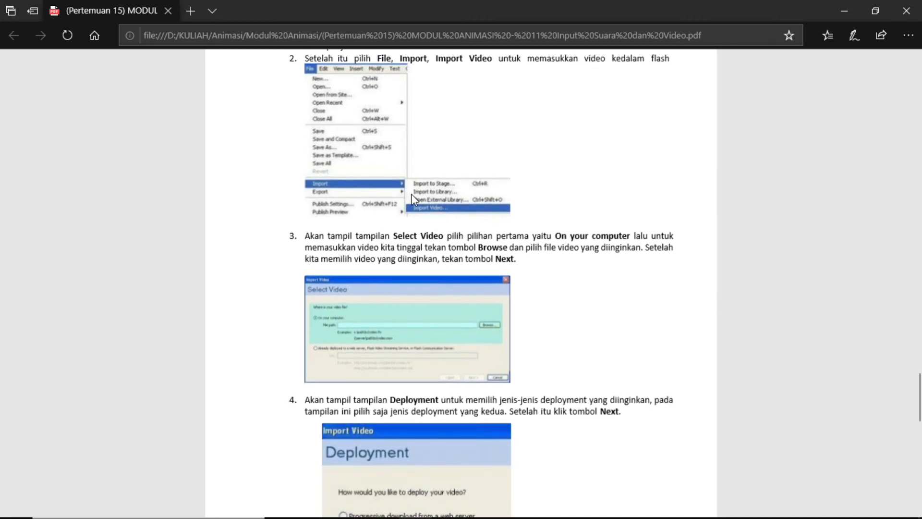
{"action": "scroll", "coordinate": [538, 235], "scroll_direction": "down", "scroll_amount": 3}
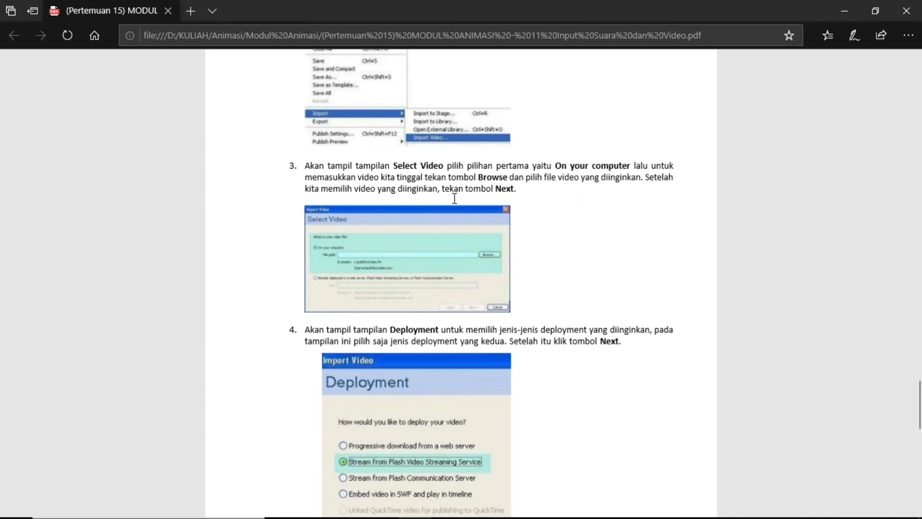
{"action": "key", "text": "alt+Tab"}
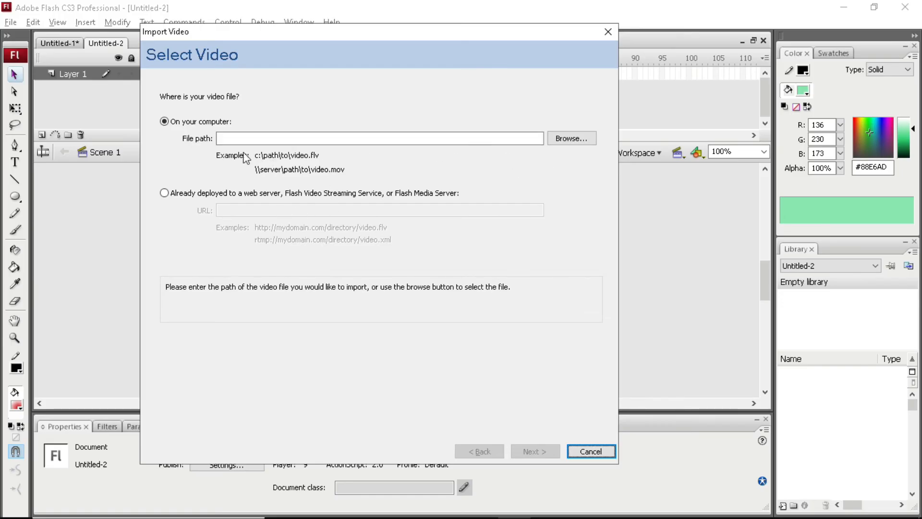
{"action": "left_click", "coordinate": [571, 141]}
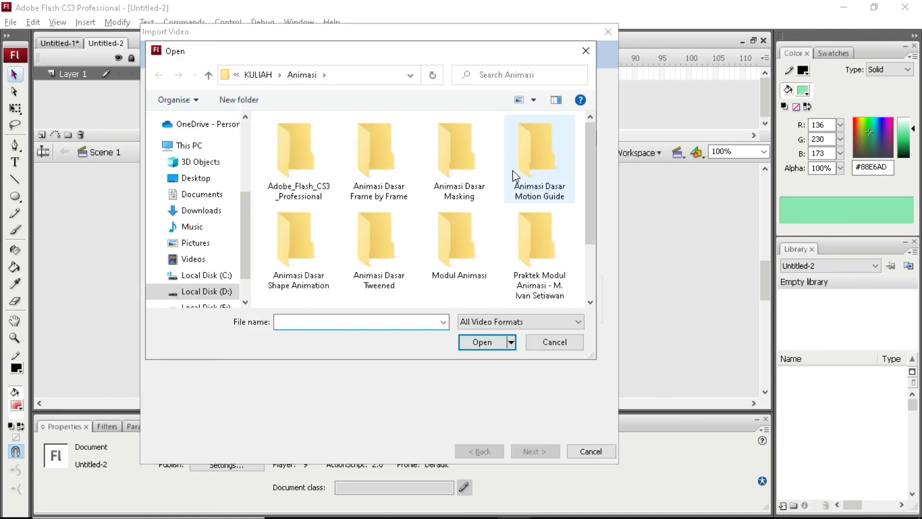
{"action": "scroll", "coordinate": [512, 170], "scroll_direction": "down", "scroll_amount": 3}
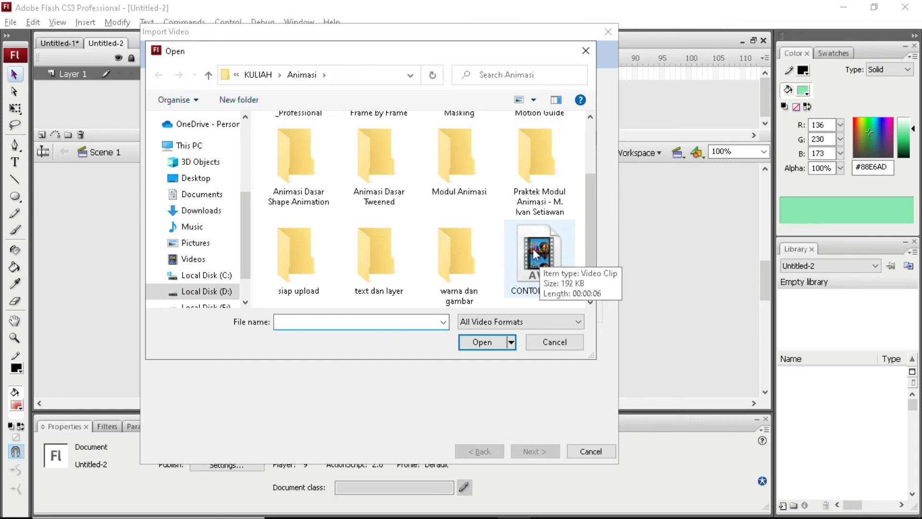
{"action": "left_click", "coordinate": [505, 292]}
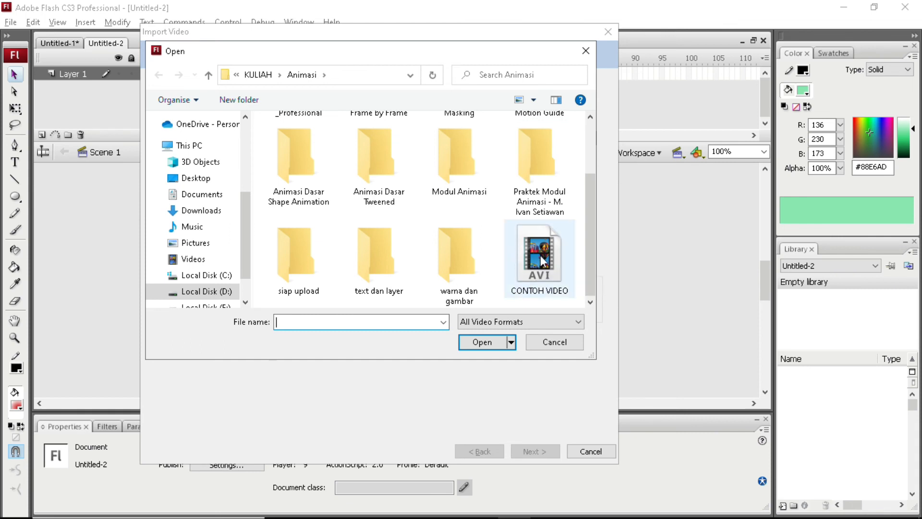
{"action": "left_click", "coordinate": [480, 341]}
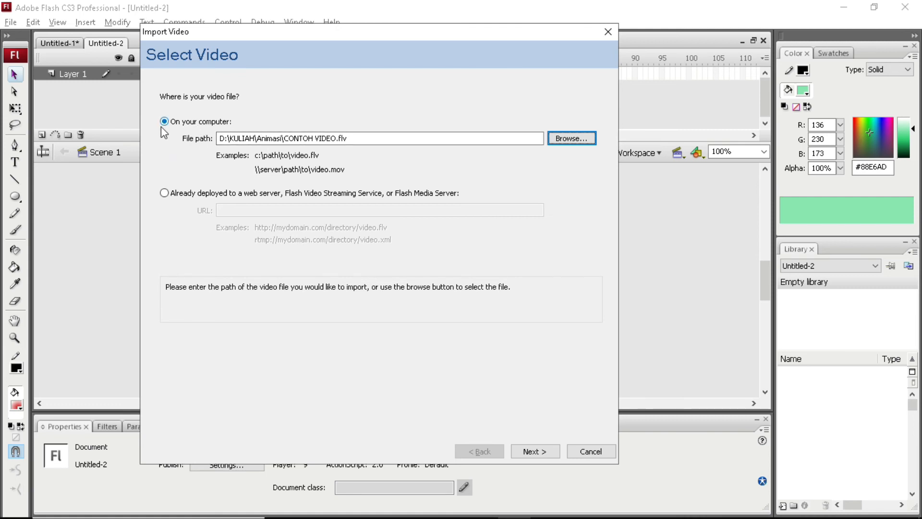
{"action": "left_click", "coordinate": [544, 452]}
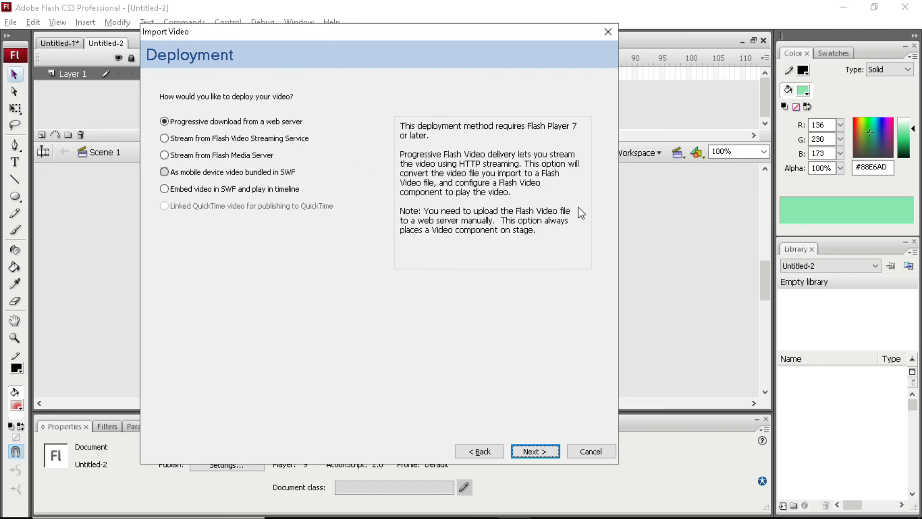
Step: Following module step 4 in the PDF, set the deployment in Flash to Stream from Flash Video Streaming Service and continue to Skinning
{"action": "key", "text": "alt+Tab"}
{"action": "scroll", "coordinate": [605, 226], "scroll_direction": "down", "scroll_amount": 3}
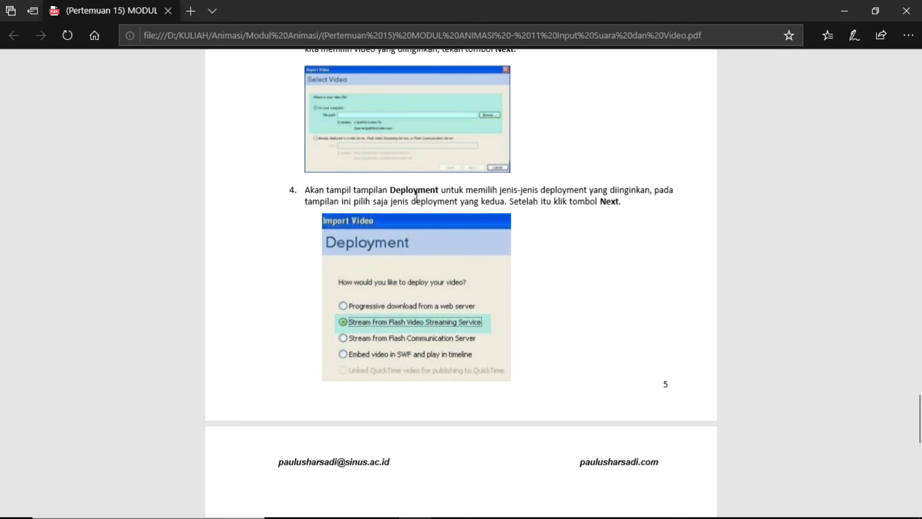
{"action": "scroll", "coordinate": [480, 223], "scroll_direction": "down", "scroll_amount": 3}
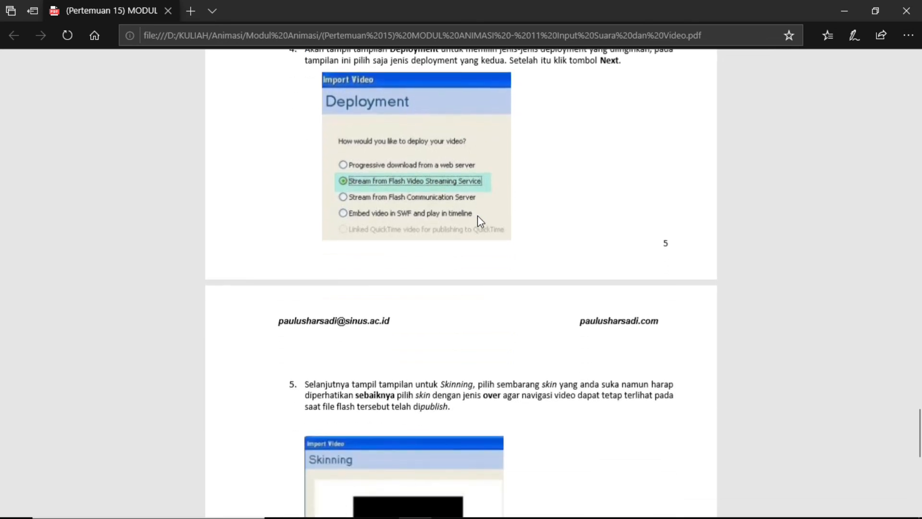
{"action": "scroll", "coordinate": [479, 222], "scroll_direction": "up", "scroll_amount": 3}
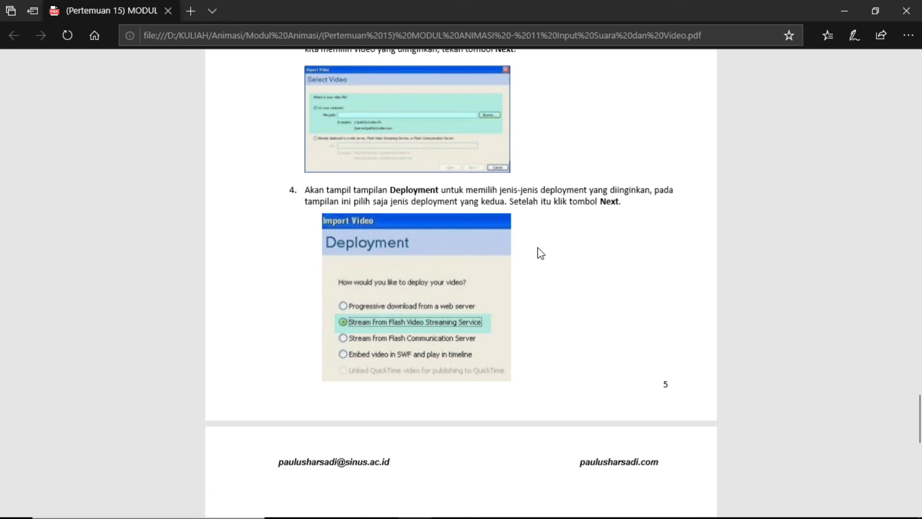
{"action": "scroll", "coordinate": [541, 255], "scroll_direction": "down", "scroll_amount": 2}
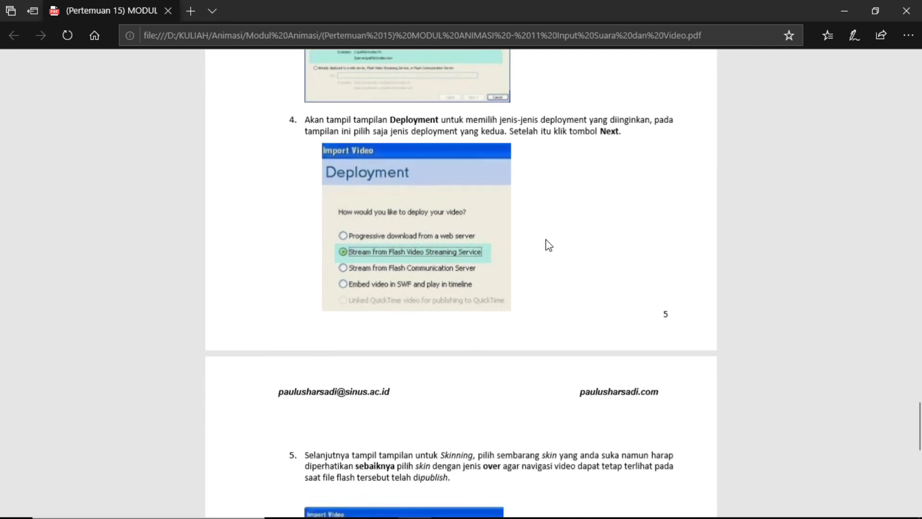
{"action": "scroll", "coordinate": [545, 250], "scroll_direction": "up", "scroll_amount": 2}
{"action": "scroll", "coordinate": [494, 247], "scroll_direction": "down", "scroll_amount": 2}
{"action": "key", "text": "alt+Tab"}
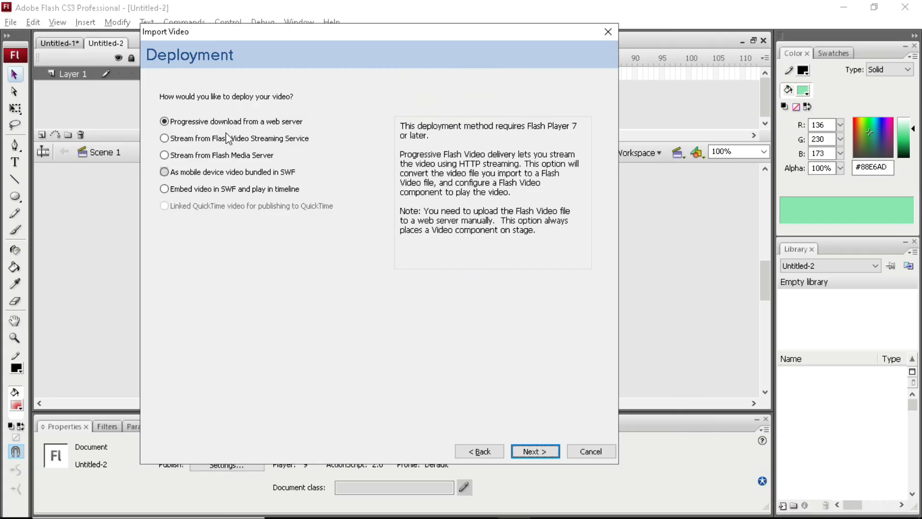
{"action": "left_click", "coordinate": [207, 139]}
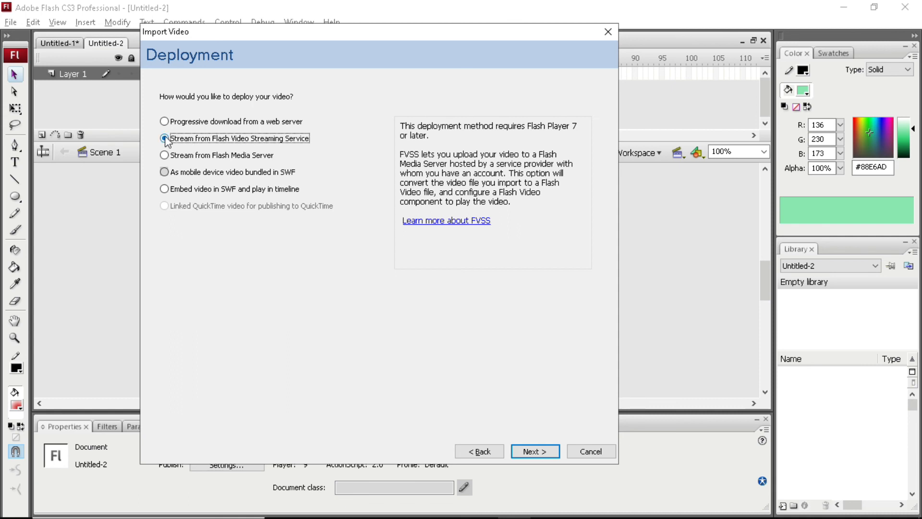
{"action": "left_click", "coordinate": [532, 452]}
Step: Read module steps 5 and 6 in the PDF on skinning, finishing and resizing, comparing the example skin with Flash's Skinning page
{"action": "key", "text": "alt+Tab"}
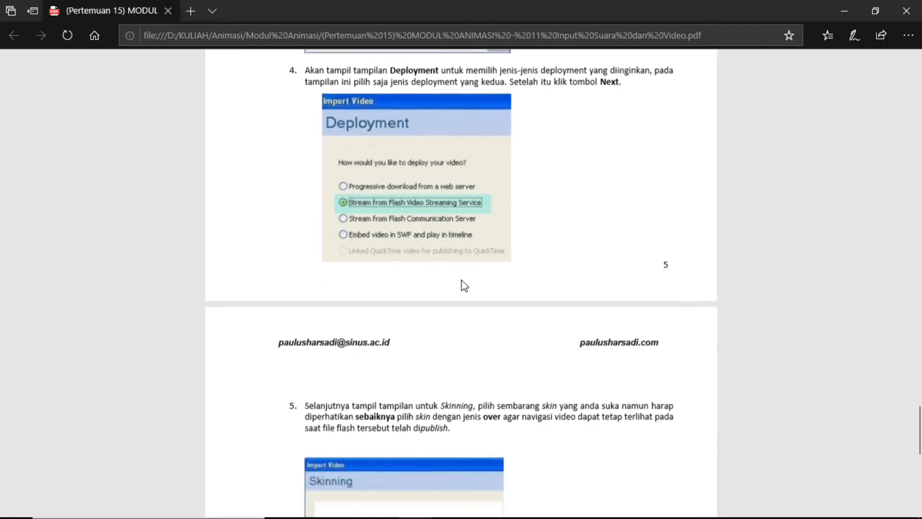
{"action": "scroll", "coordinate": [463, 283], "scroll_direction": "down", "scroll_amount": 5}
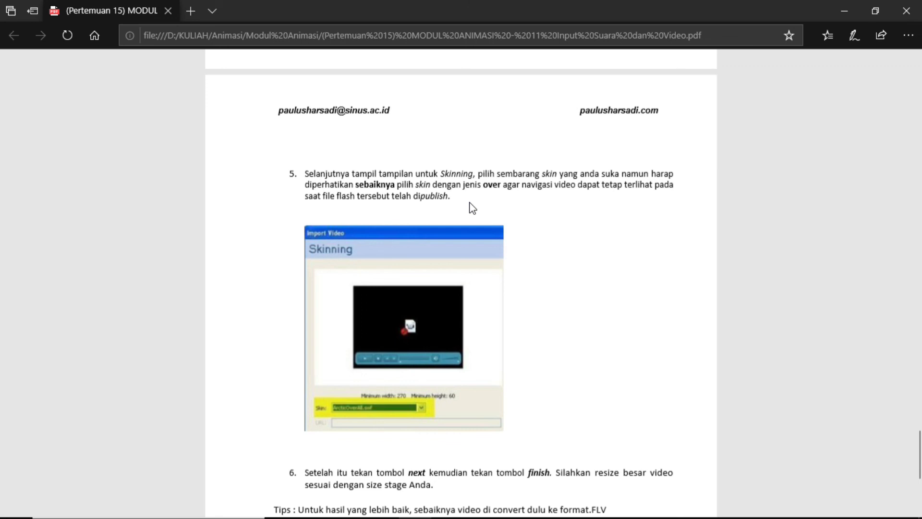
{"action": "scroll", "coordinate": [475, 208], "scroll_direction": "down", "scroll_amount": 3}
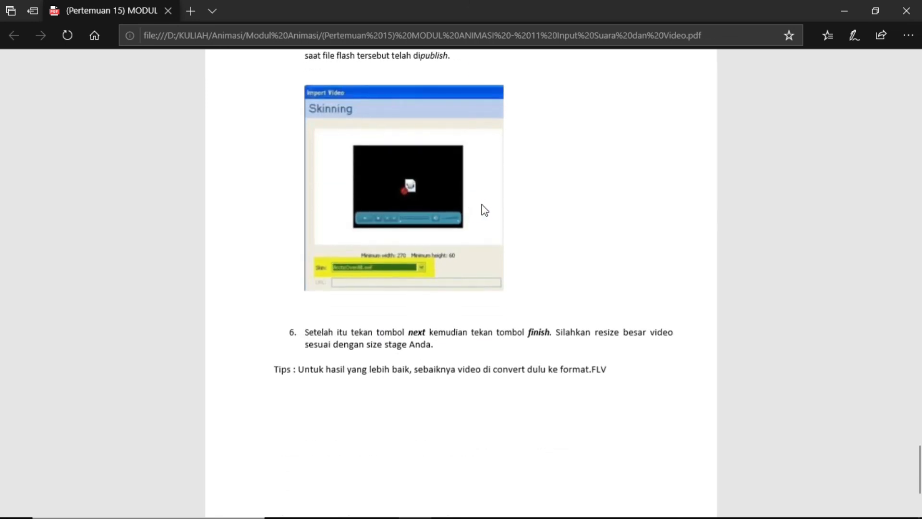
{"action": "scroll", "coordinate": [487, 203], "scroll_direction": "up", "scroll_amount": 2, "text": "ctrl"}
{"action": "scroll", "coordinate": [490, 205], "scroll_direction": "up", "scroll_amount": 2, "text": "ctrl"}
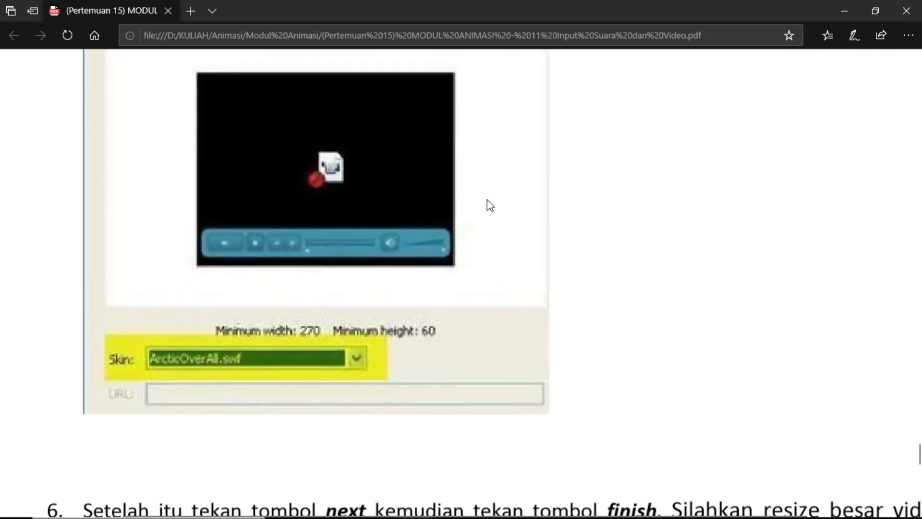
{"action": "scroll", "coordinate": [490, 203], "scroll_direction": "down", "scroll_amount": 2, "text": "ctrl"}
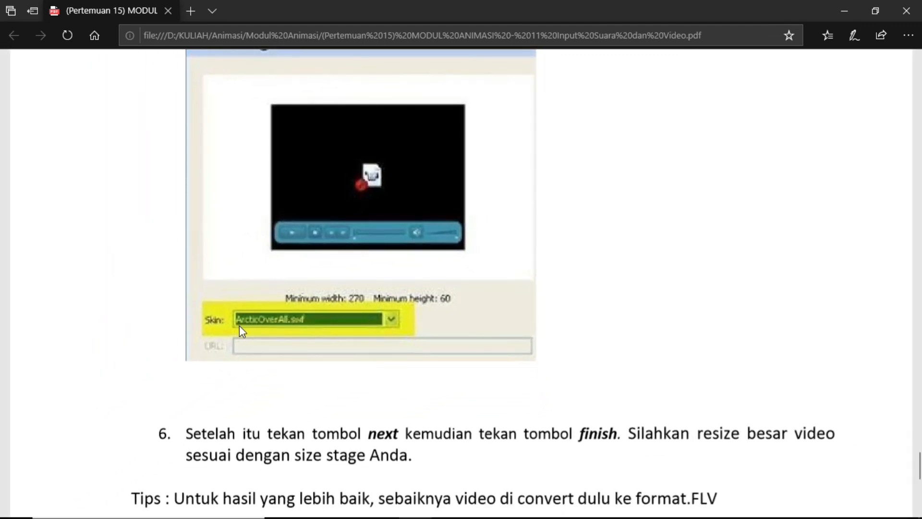
{"action": "key", "text": "alt+Tab"}
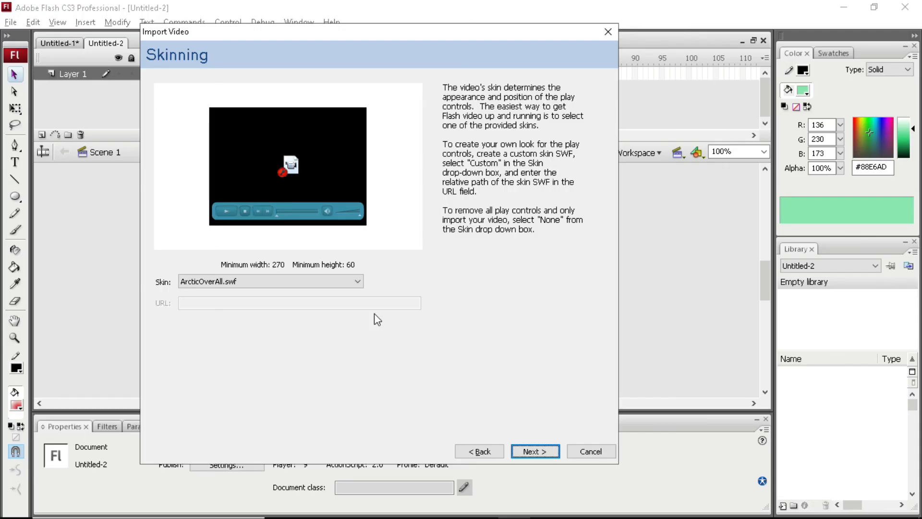
{"action": "key", "text": "alt+Tab"}
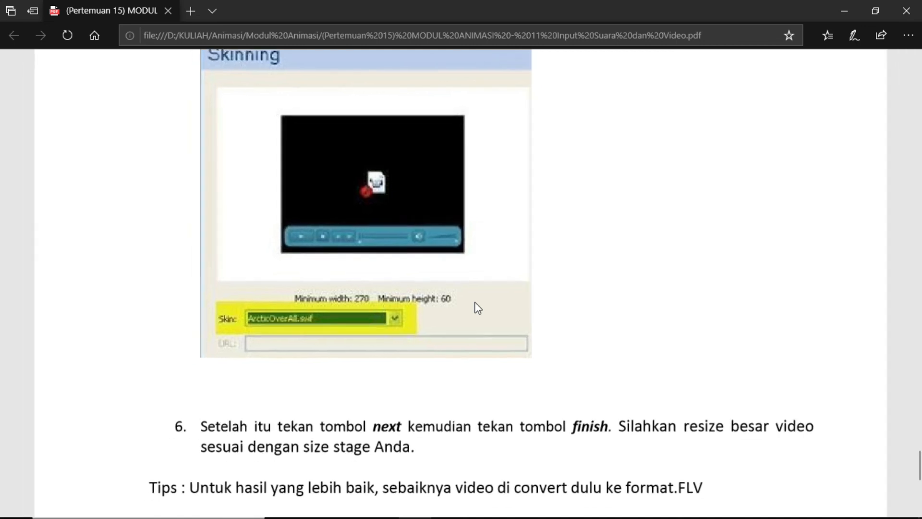
{"action": "scroll", "coordinate": [476, 298], "scroll_direction": "down", "scroll_amount": 1}
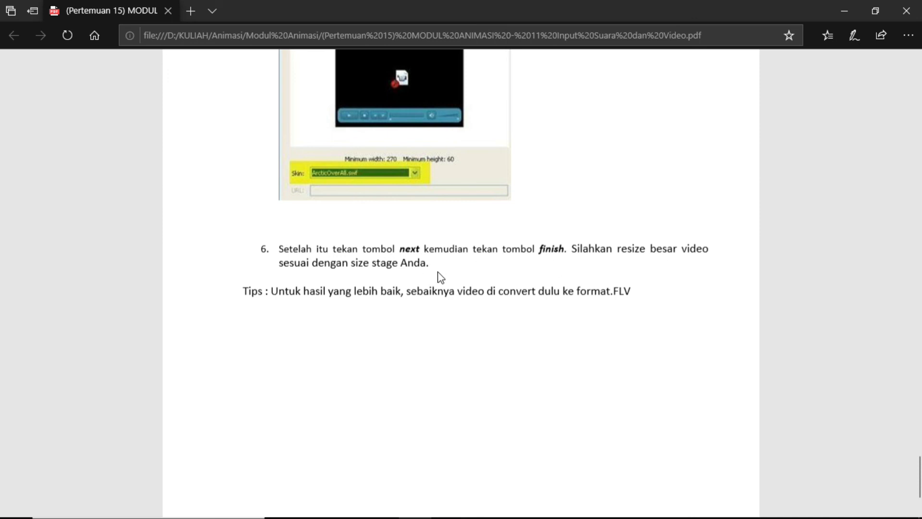
{"action": "scroll", "coordinate": [456, 270], "scroll_direction": "up", "scroll_amount": 4}
Step: Finish the video import in Flash with the ArcticOverAll.swf skin, saving the document as Untitled-2 in Flash CS3 Document format
{"action": "key", "text": "alt+Tab"}
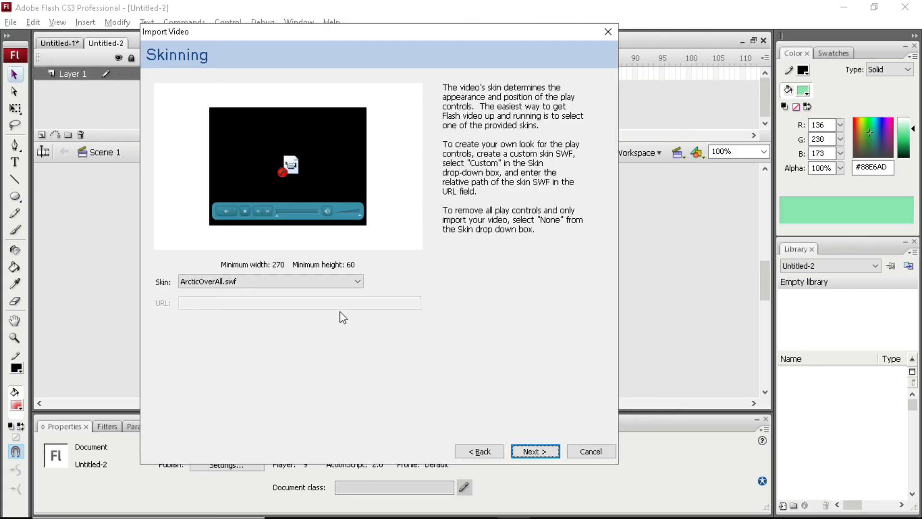
{"action": "left_click", "coordinate": [531, 453]}
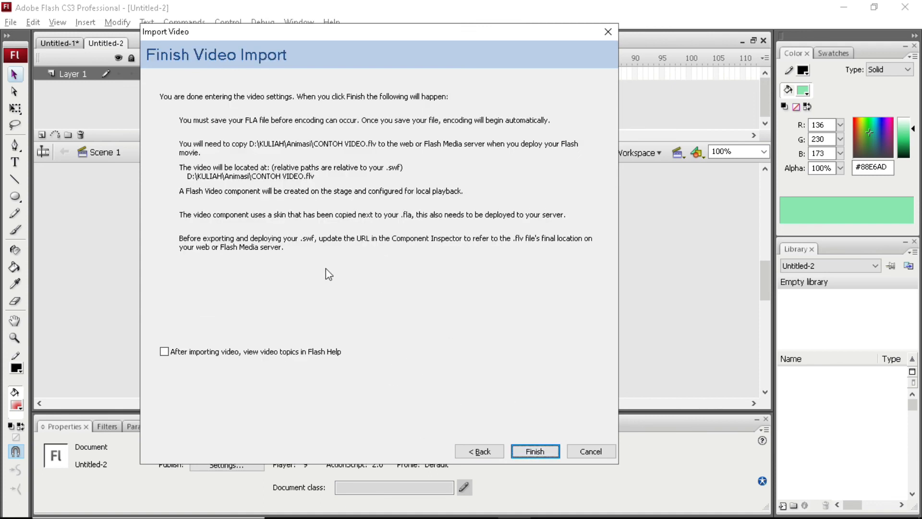
{"action": "left_click", "coordinate": [533, 452]}
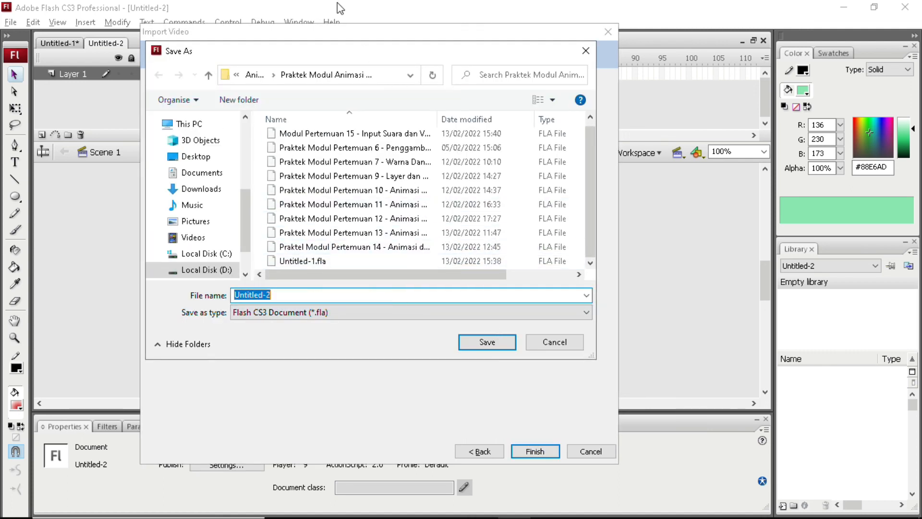
{"action": "mouse_move", "coordinate": [325, 54]}
{"action": "left_mouse_down"}
{"action": "mouse_move", "coordinate": [451, 56]}
{"action": "mouse_move", "coordinate": [313, 63]}
{"action": "left_mouse_up"}
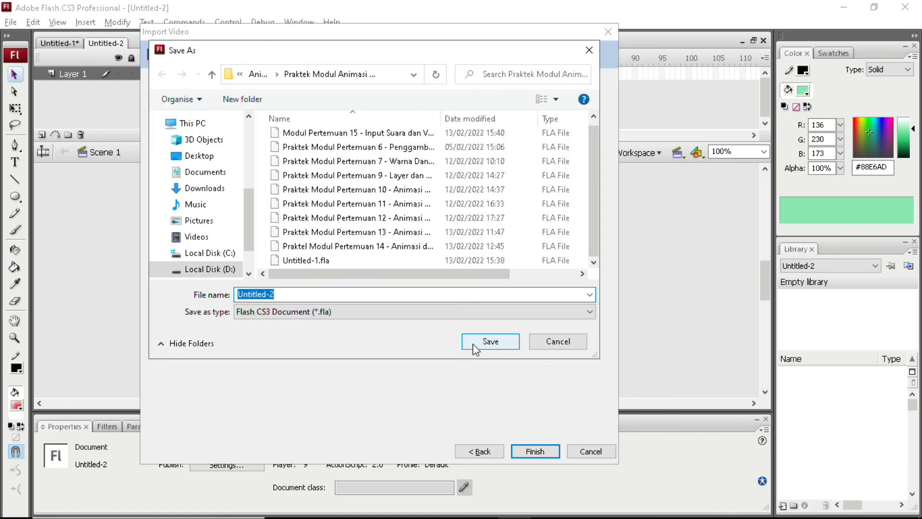
{"action": "left_click", "coordinate": [489, 341]}
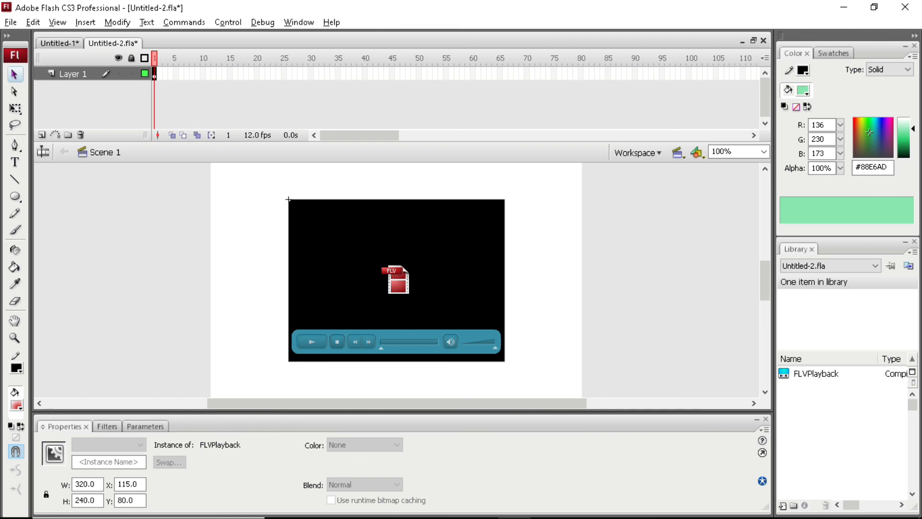
Step: Resize the FLVPlayback video with Free Transform, extending its upper-left corner to the stage's upper-left corner
{"action": "left_click", "coordinate": [16, 108]}
{"action": "left_click", "coordinate": [537, 379]}
{"action": "left_click", "coordinate": [397, 280]}
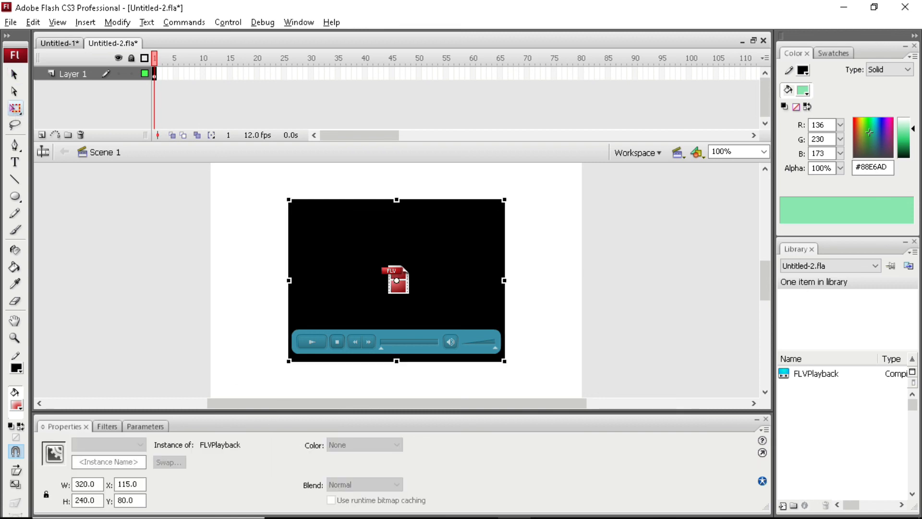
{"action": "scroll", "coordinate": [397, 280], "scroll_direction": "up", "scroll_amount": 5}
{"action": "scroll", "coordinate": [396, 280], "scroll_direction": "down", "scroll_amount": 3}
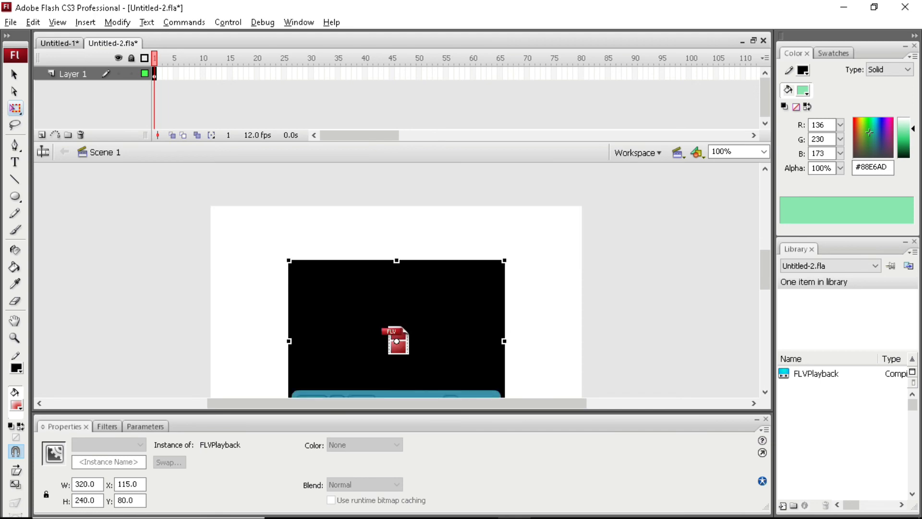
{"action": "left_click_drag", "start_coordinate": [288, 261], "coordinate": [212, 205]}
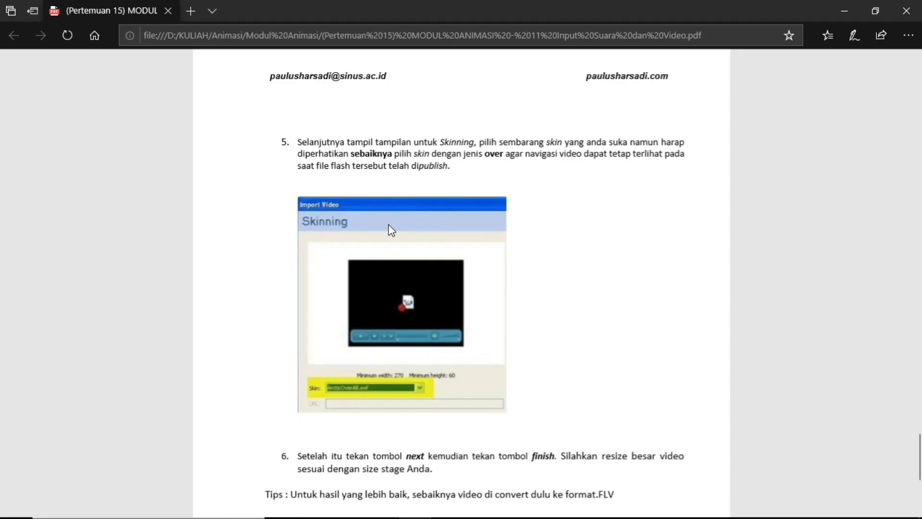
Step: Review the module PDF back to its BAB XI opening page, and select the Pertemuan 15 module file in File Explorer's Modul Animasi folder
{"action": "scroll", "coordinate": [387, 221], "scroll_direction": "up", "scroll_amount": 20}
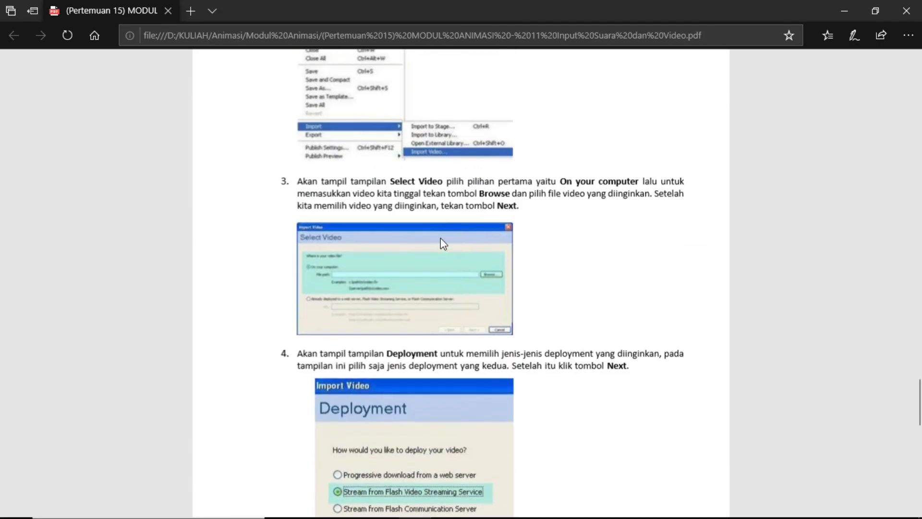
{"action": "scroll", "coordinate": [427, 259], "scroll_direction": "up", "scroll_amount": 15}
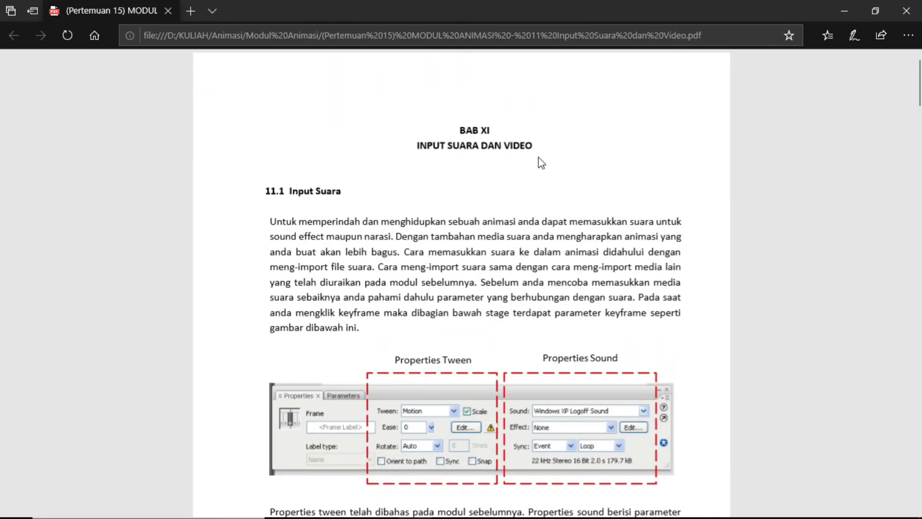
{"action": "key", "text": "alt+Tab"}
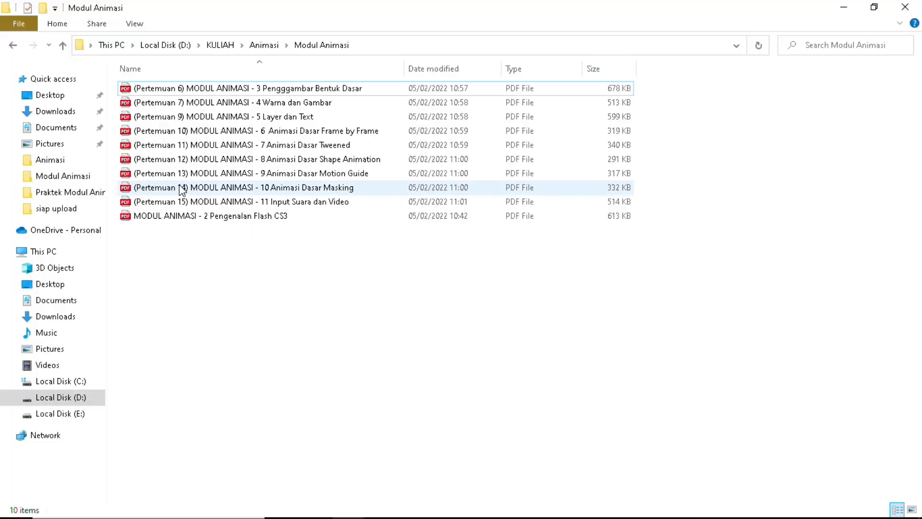
{"action": "left_click", "coordinate": [155, 201]}
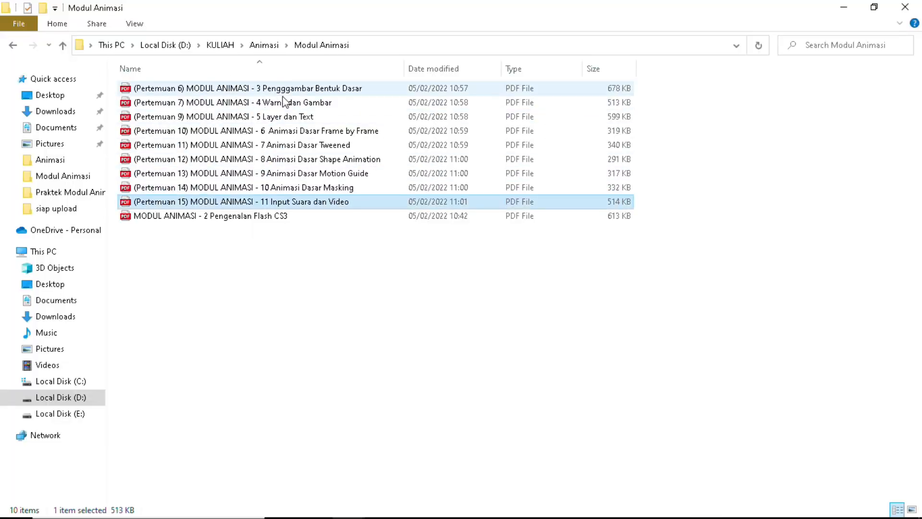